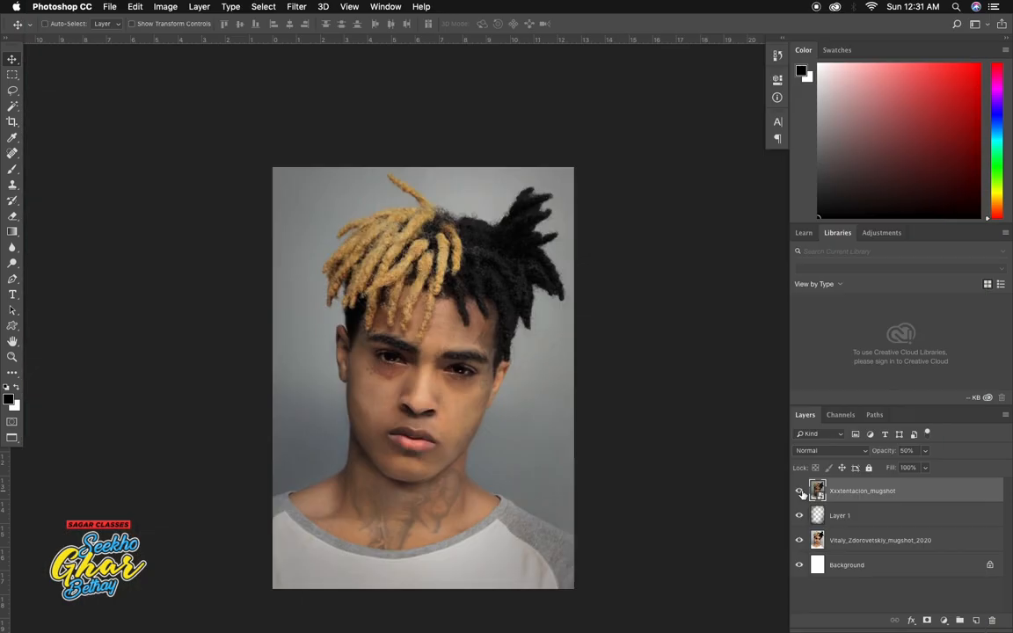
Compare the portrait before and after retouching by toggling the visibility of the Xxxtentacion_mugshot layer
left_click(799, 492)
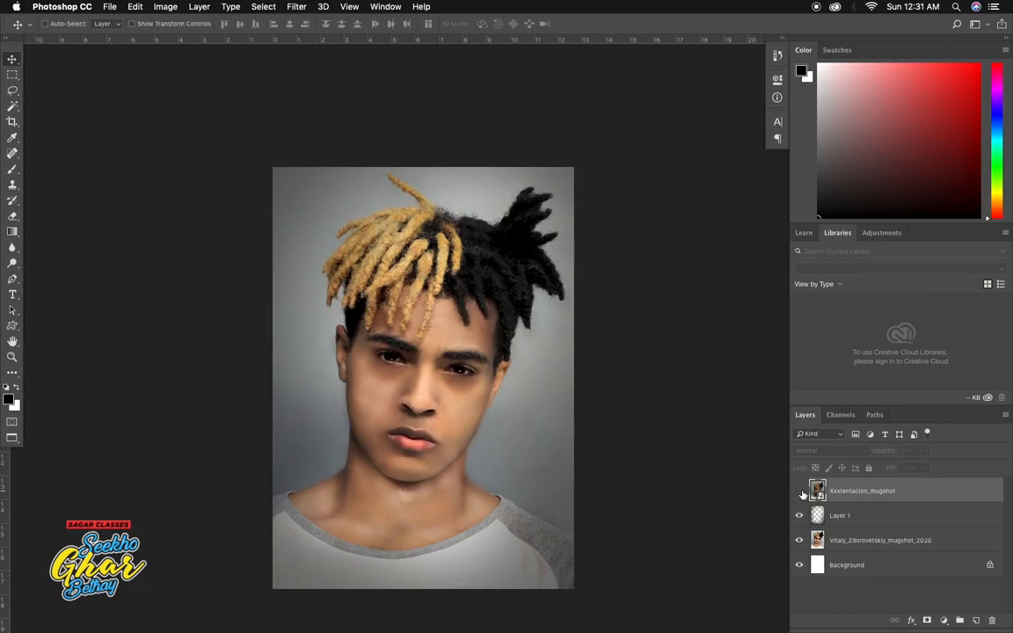
left_click(800, 492)
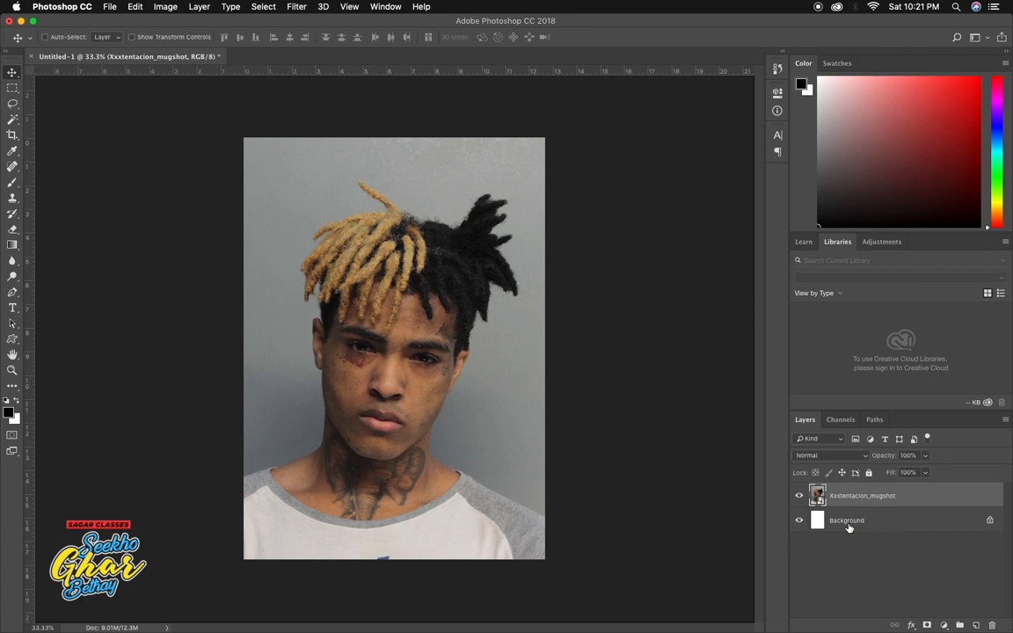
Brighten the portrait layer with Levels, setting the input levels to 14, 1.46 and 229
key("super+plus")
key("super+minus")
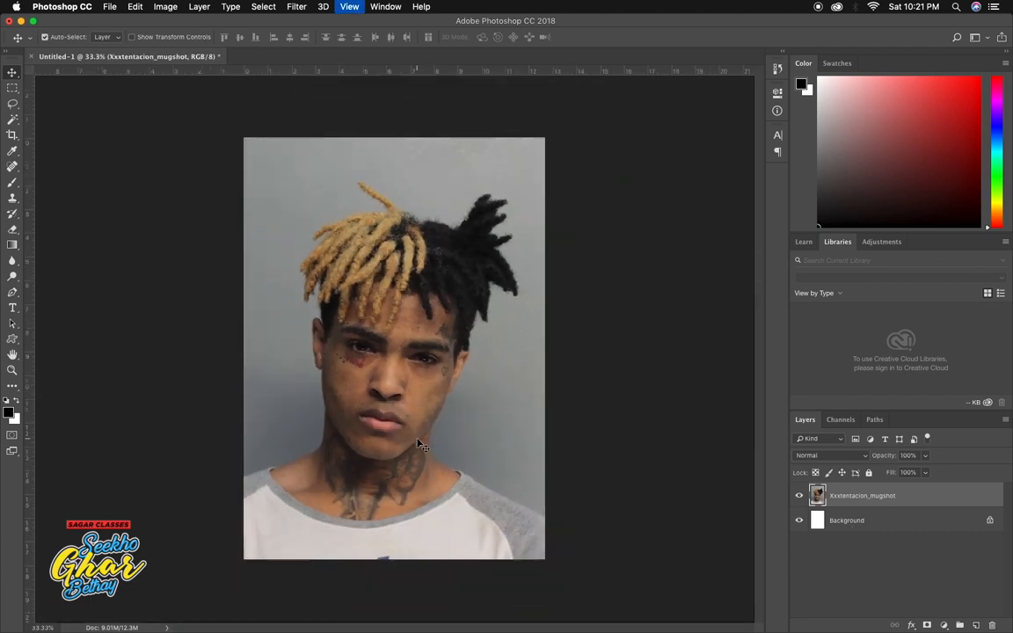
key("super+l")
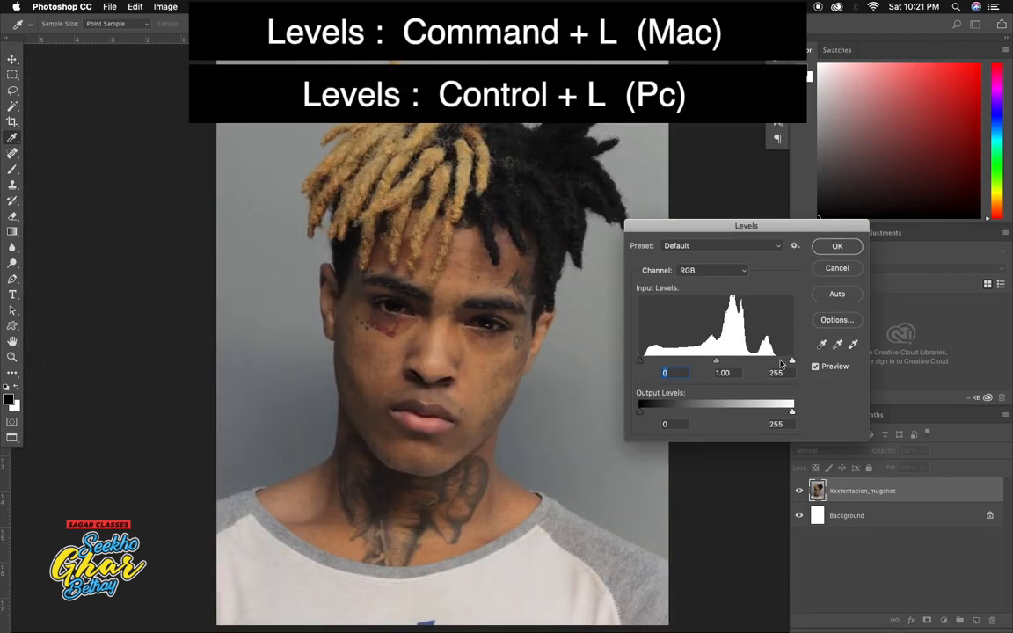
left_click_drag(791, 361, 648, 362)
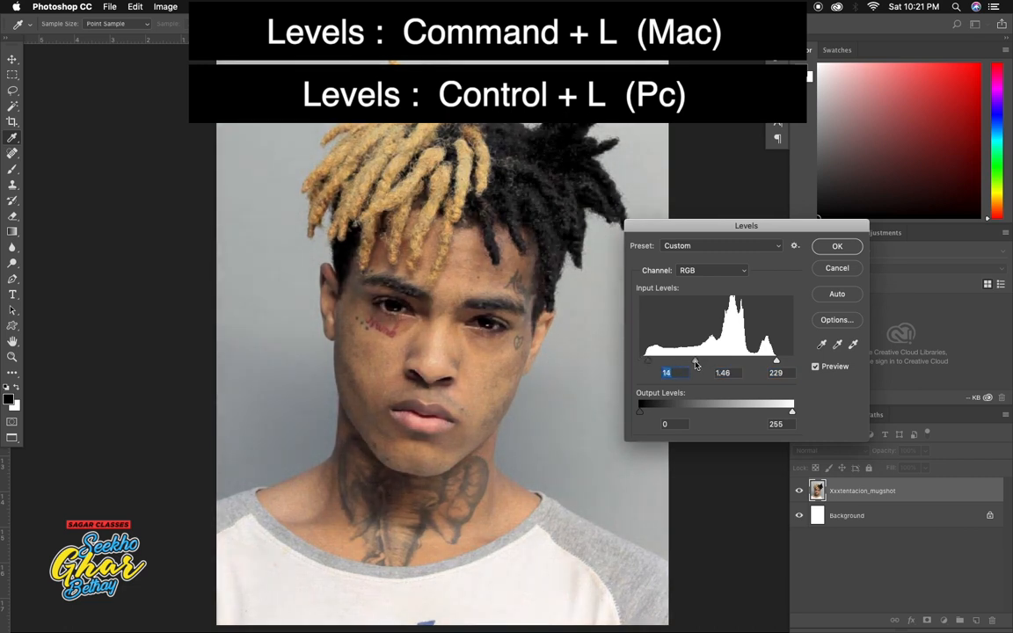
key("Return")
key("v")
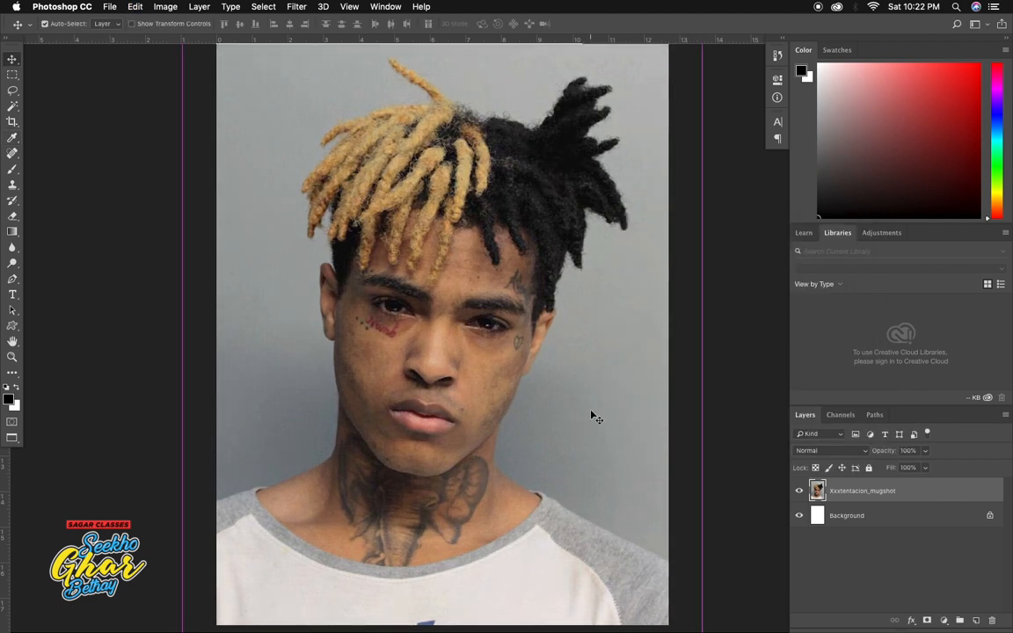
Using the Clone Stamp tool, sample clean cheek skin below the red under-eye tattoo
key("super+equal")
key("super+equal")
key("super+equal")
key("super+minus")
key("super+minus")
key("super+minus")
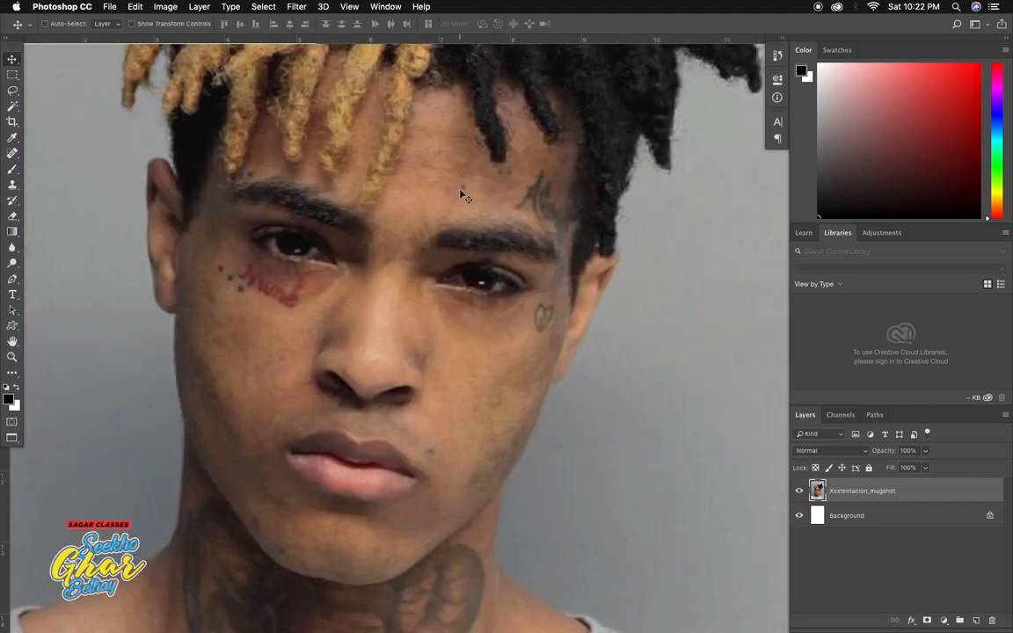
left_click_drag(248, 505, 225, 563)
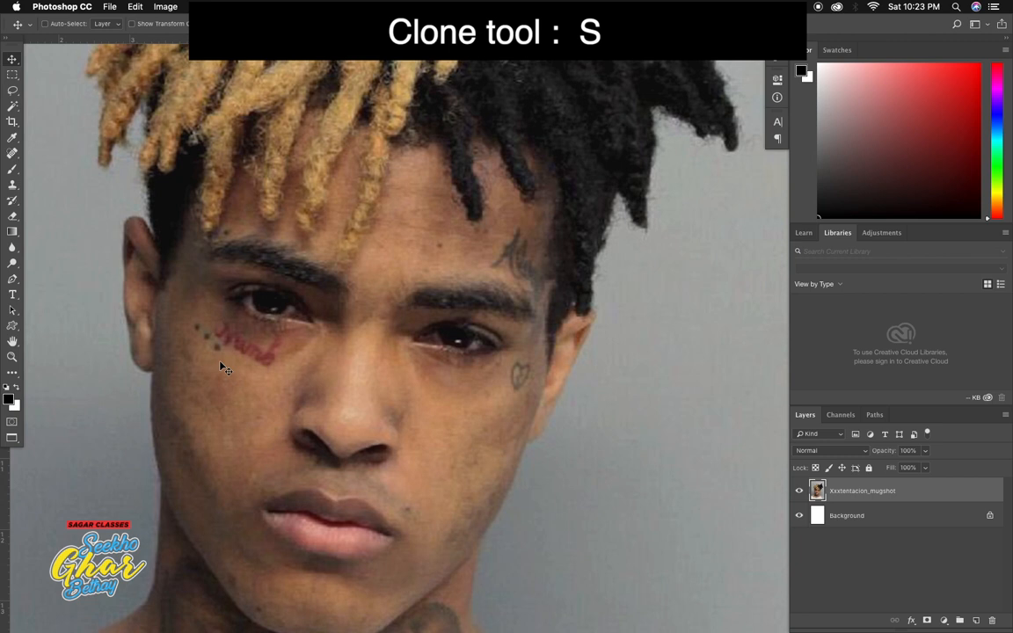
key("s")
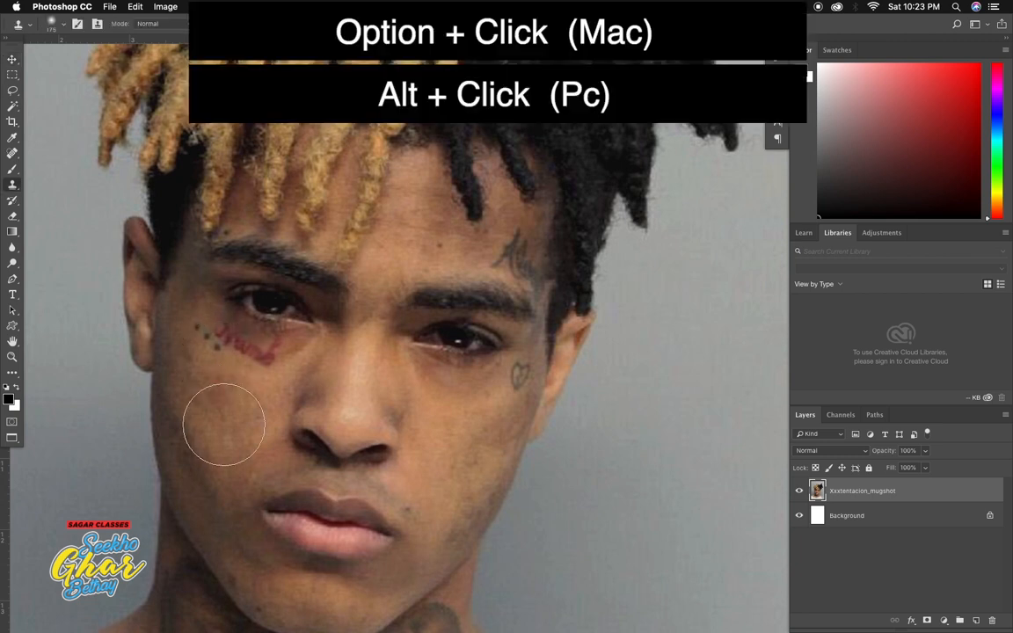
left_click(225, 424, "alt")
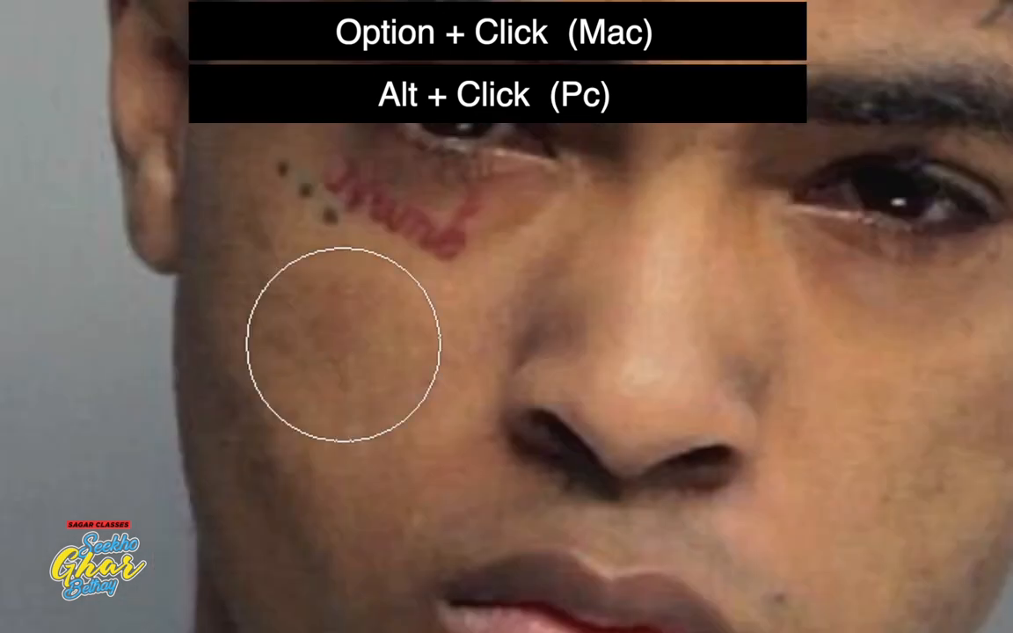
left_click(342, 343, "alt")
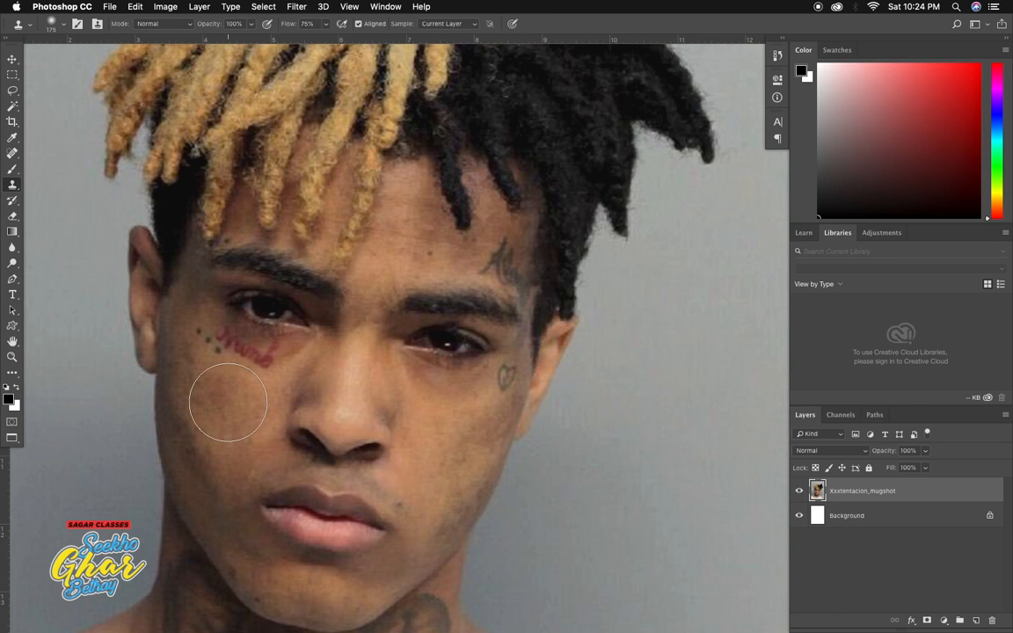
left_click(227, 402, "alt")
Set the Clone Stamp brush size to 200
key("bracketleft")
key("bracketleft")
key("bracketright")
key("bracketright")
key("bracketright")
key("bracketleft")
key("bracketleft")
key("bracketleft")
key("bracketleft")
key("bracketright")
key("bracketright")
key("bracketright")
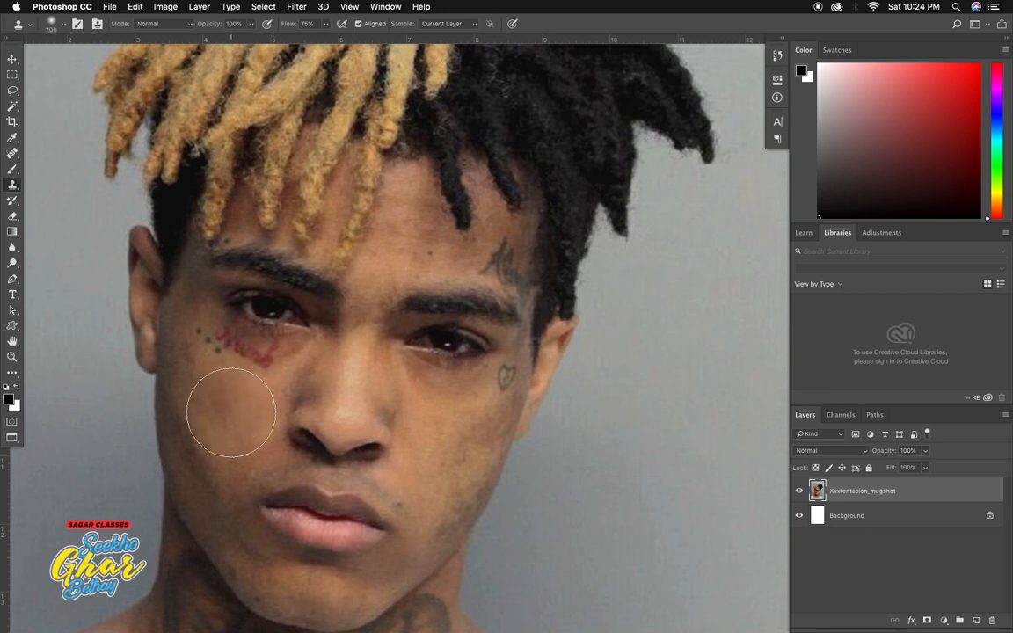
Try to clone the sampled cheek skin over the red under-eye tattoo with the size 200 brush
left_click_drag(248, 344, 262, 313)
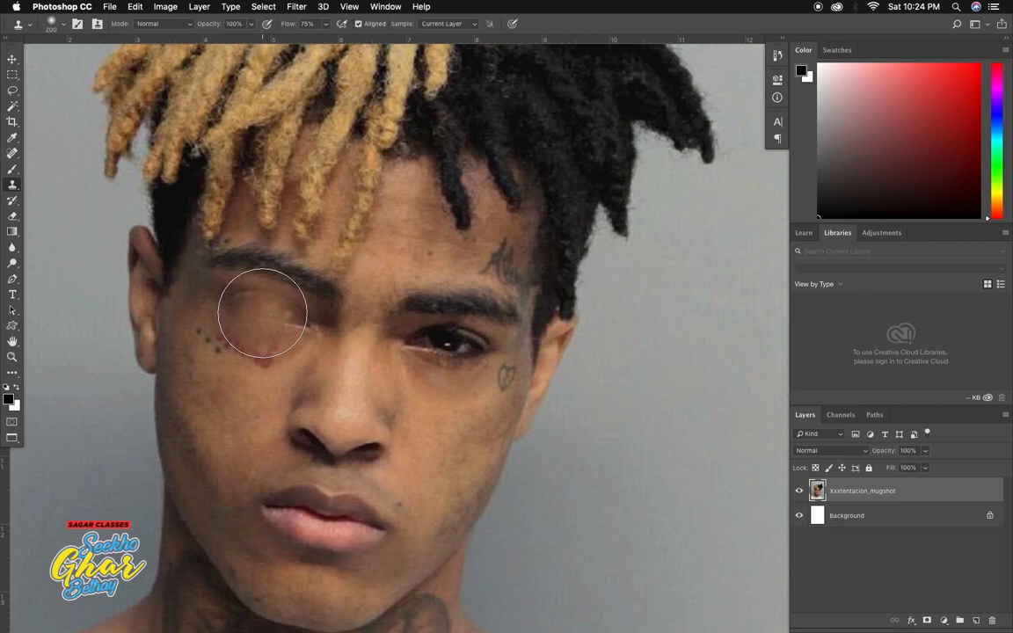
key("super+z")
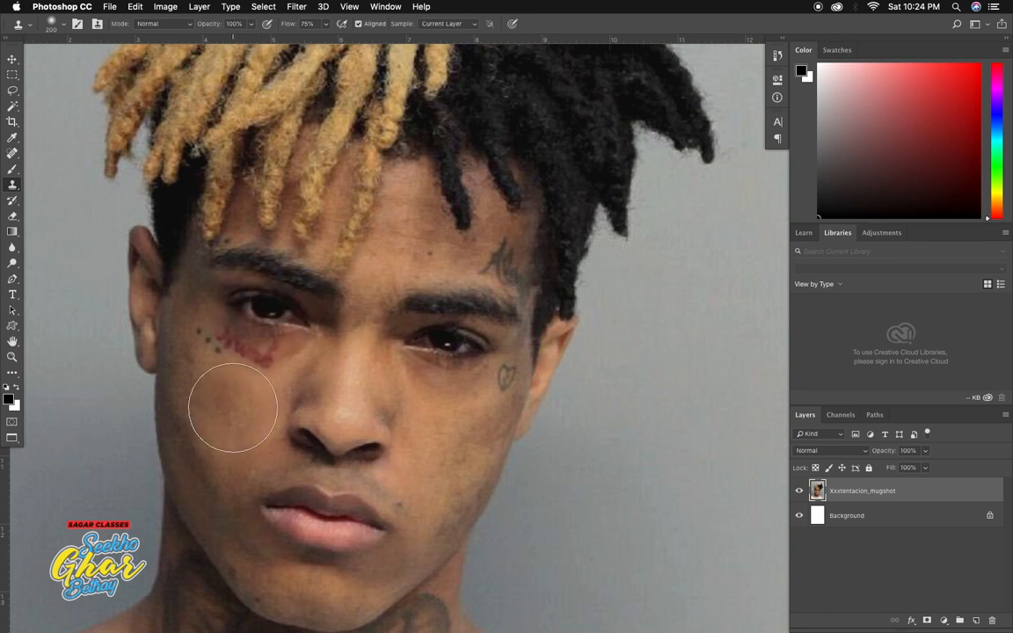
left_click_drag(250, 284, 266, 305)
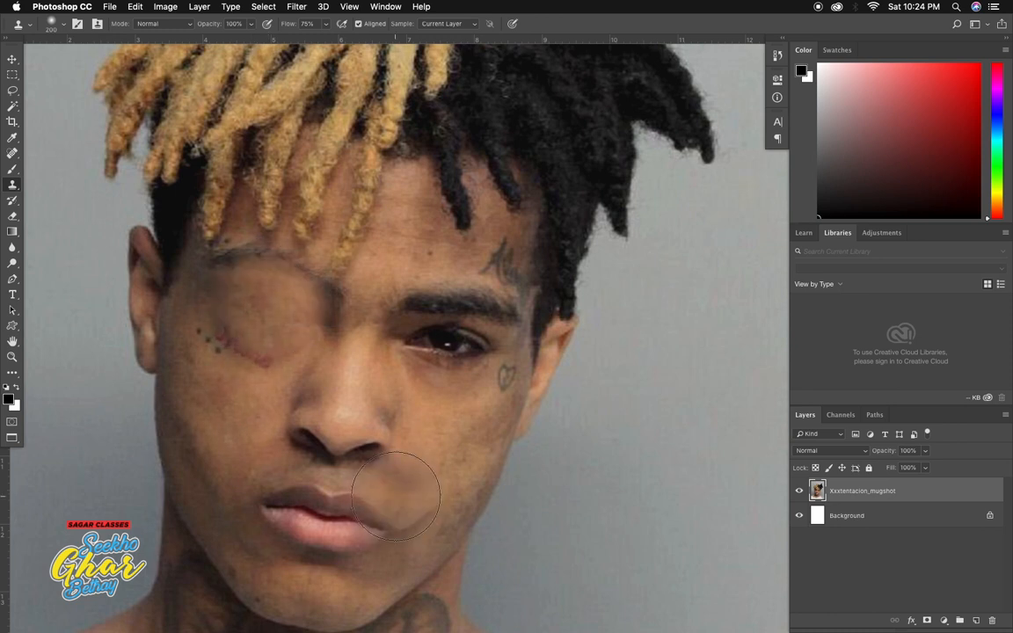
mouse_move(230, 360)
left_mouse_down()
mouse_move(248, 445)
mouse_move(223, 358)
left_mouse_up()
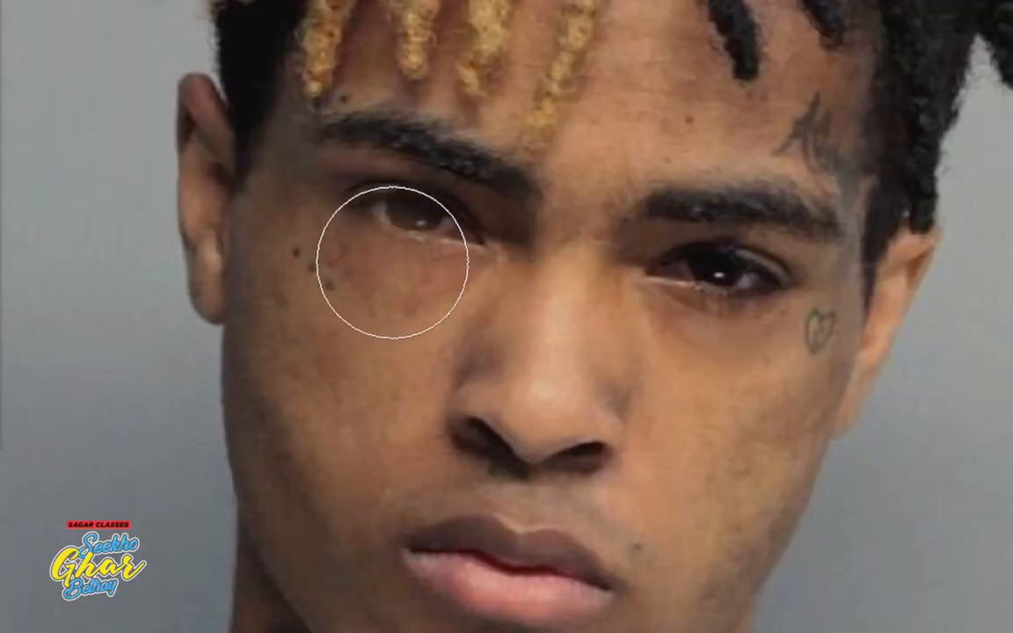
left_click_drag(387, 213, 404, 221)
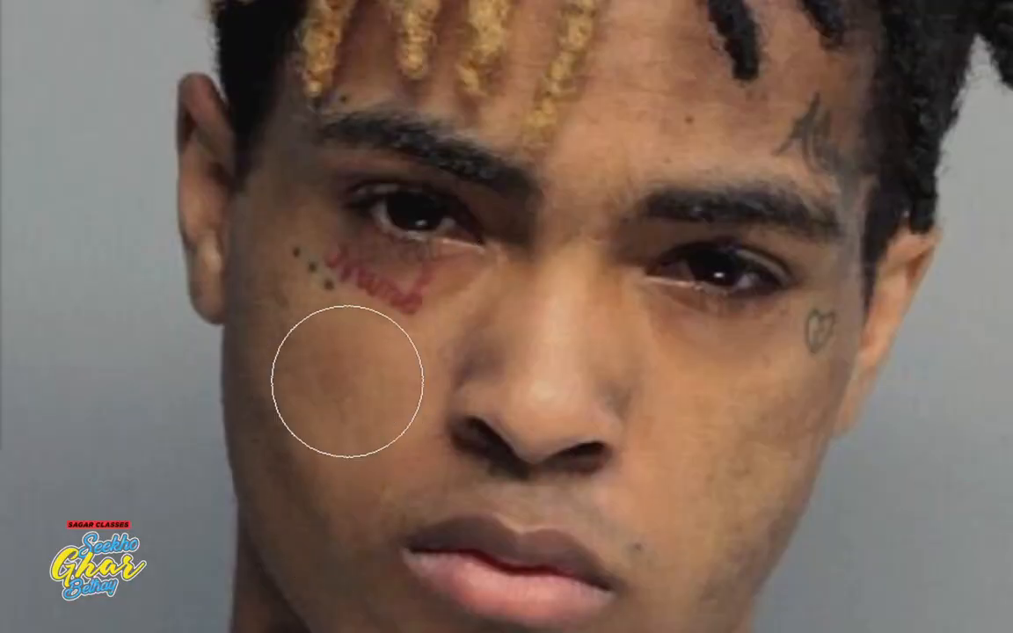
Try cloning freshly sampled cheek skin over the tattooed eye area and down the cheek, and undo the strokes
left_click(352, 383, "alt")
left_click_drag(416, 181, 414, 209)
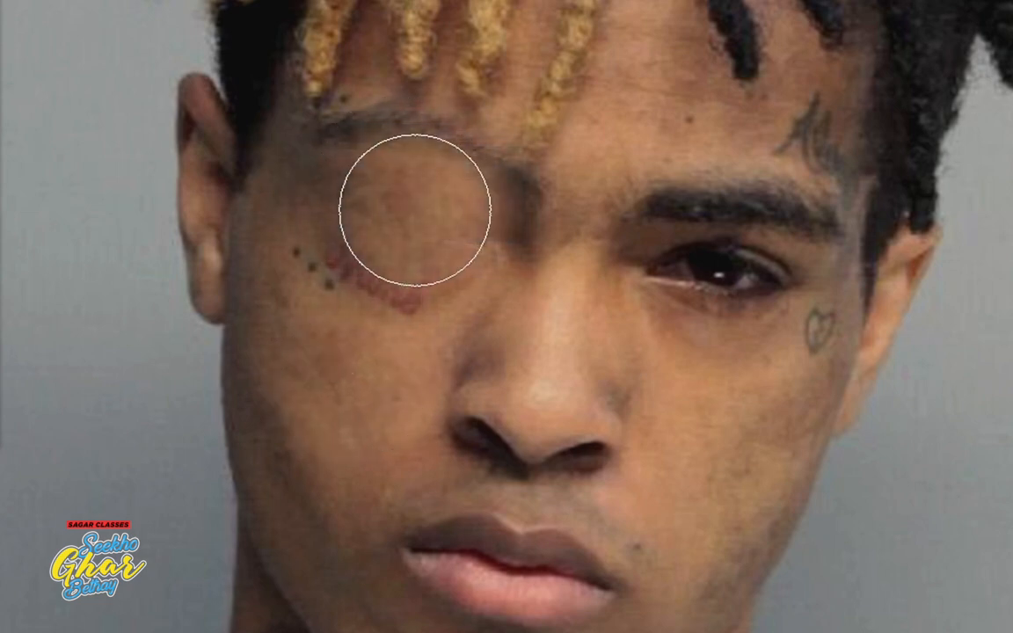
left_click_drag(373, 349, 395, 451)
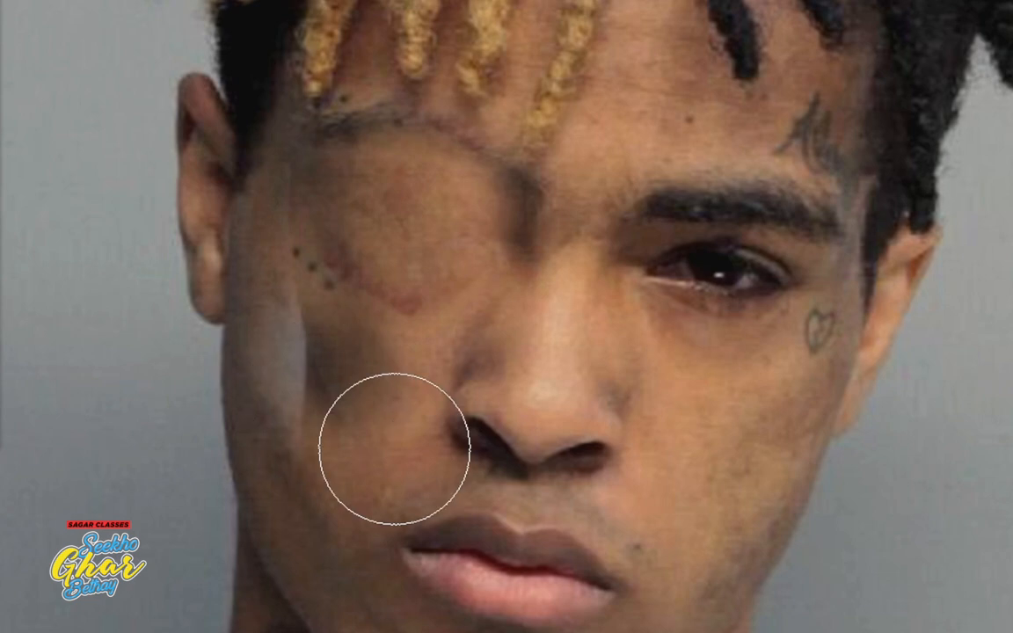
key("ctrl+z")
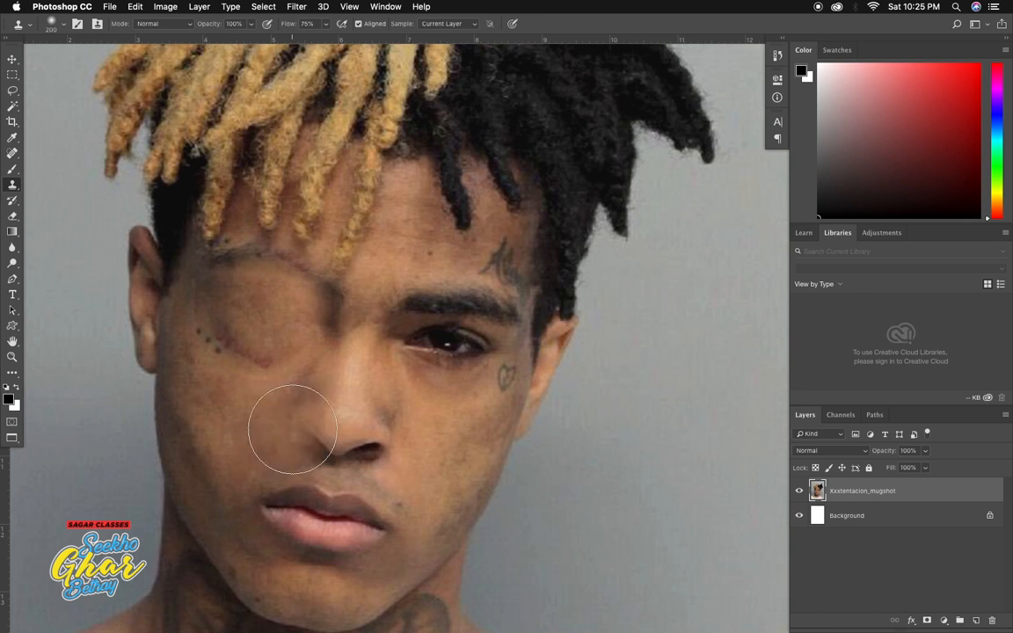
key("ctrl+z")
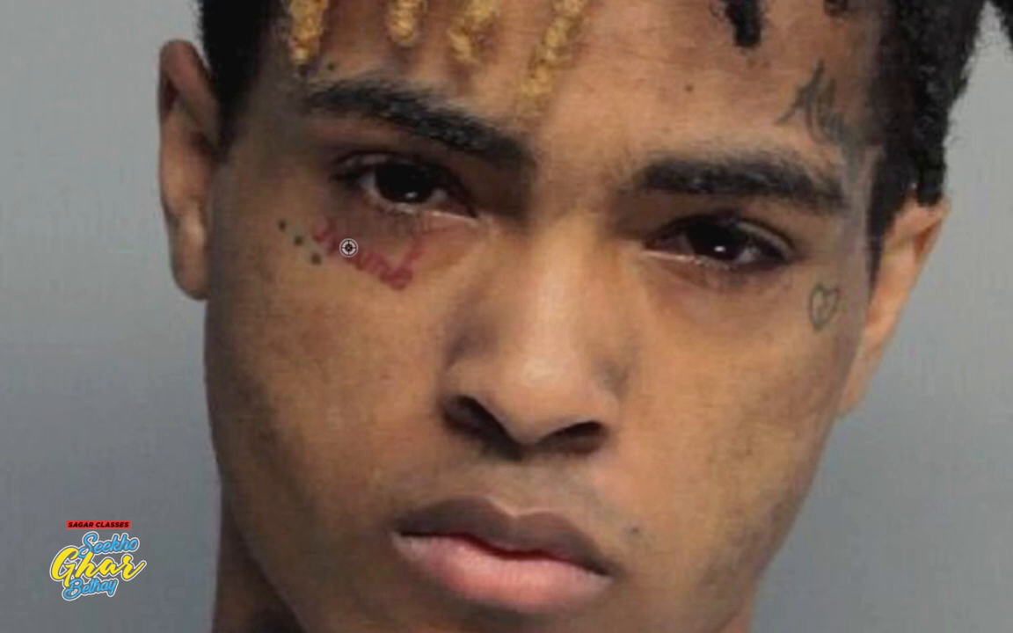
Try stamping skin sampled lower on the cheek over the middle of the red tattoo, and undo it
left_click(346, 355, "alt")
left_click(350, 266)
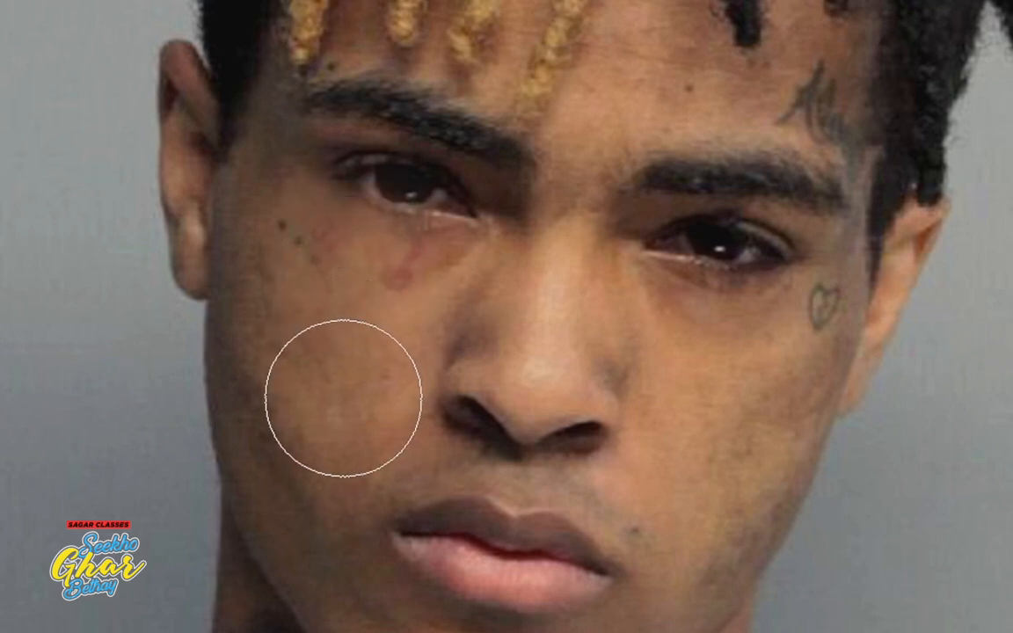
key("ctrl+z")
mouse_move(351, 264)
left_mouse_down()
mouse_move(332, 249)
mouse_move(395, 271)
mouse_move(329, 251)
mouse_move(357, 273)
left_mouse_up()
key("ctrl+z")
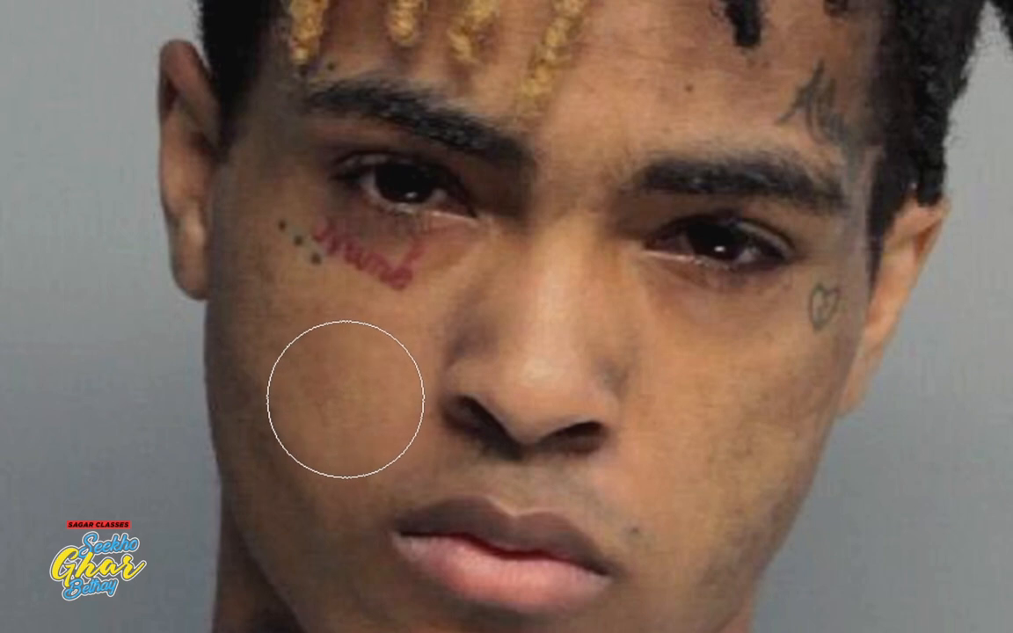
Try a long clone stroke from the red tattoo towards the nose bridge, and undo it
mouse_move(349, 241)
left_mouse_down()
mouse_move(357, 255)
mouse_move(470, 267)
left_mouse_up()
key("ctrl+z")
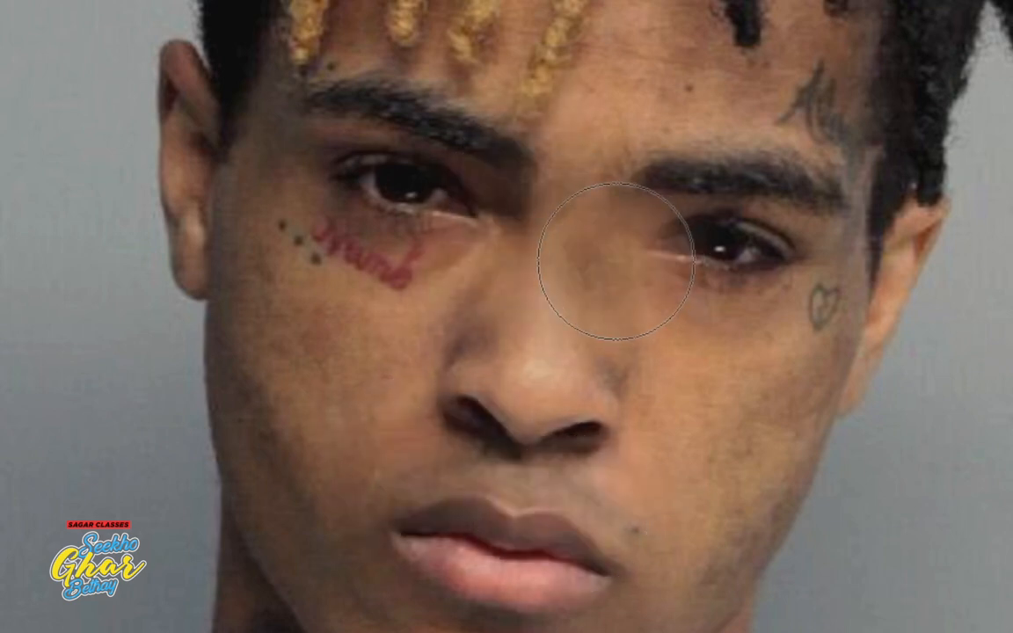
key("ctrl+shift+z")
key("ctrl+z")
key("ctrl+z")
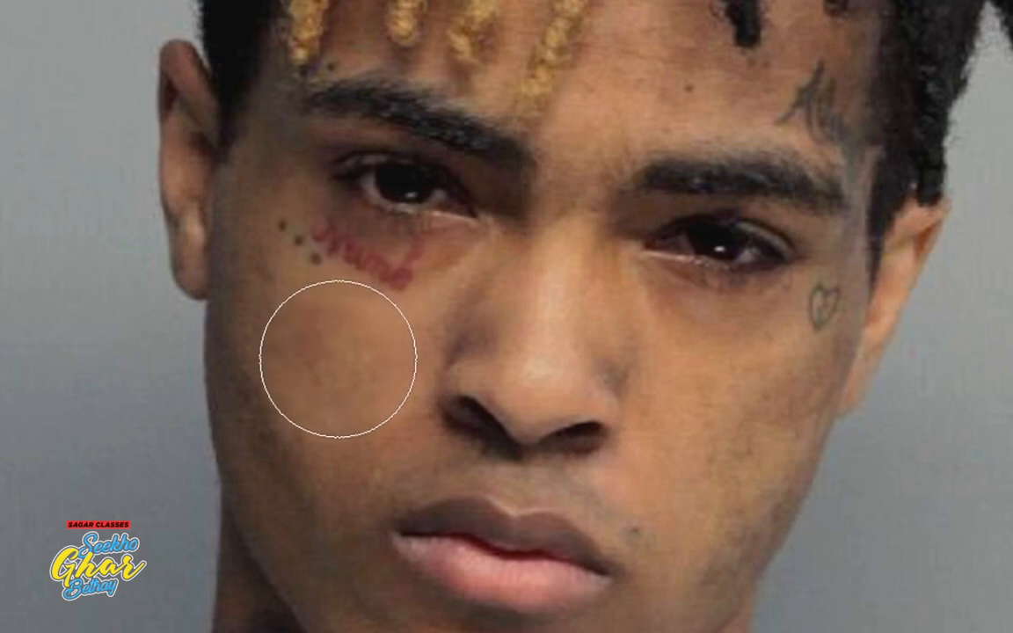
Reduce the Clone Stamp brush size to 100
key("bracketleft")
key("bracketleft")
key("bracketleft")
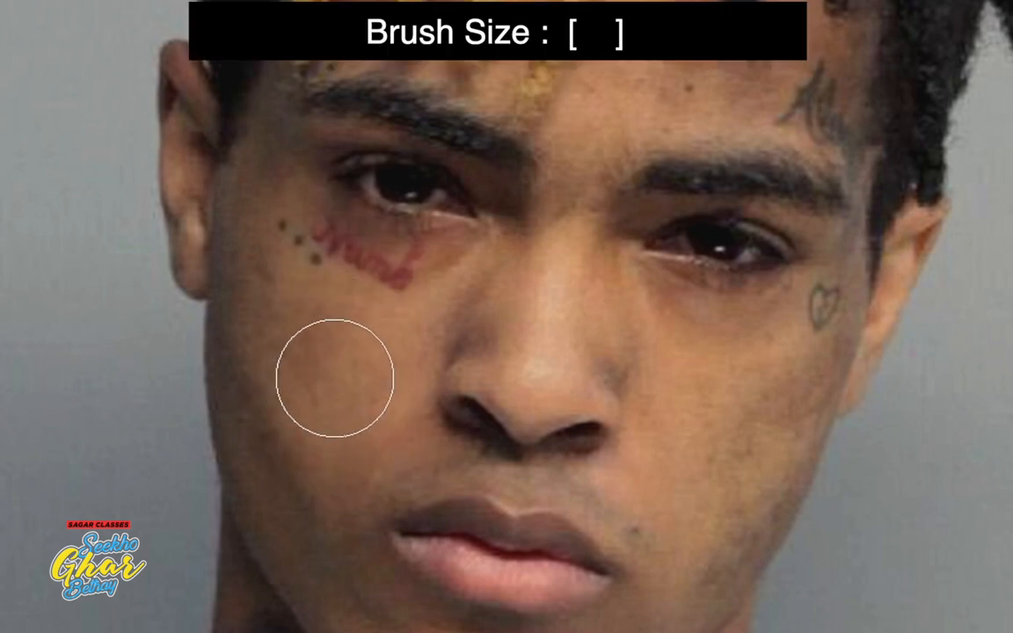
key("bracketleft")
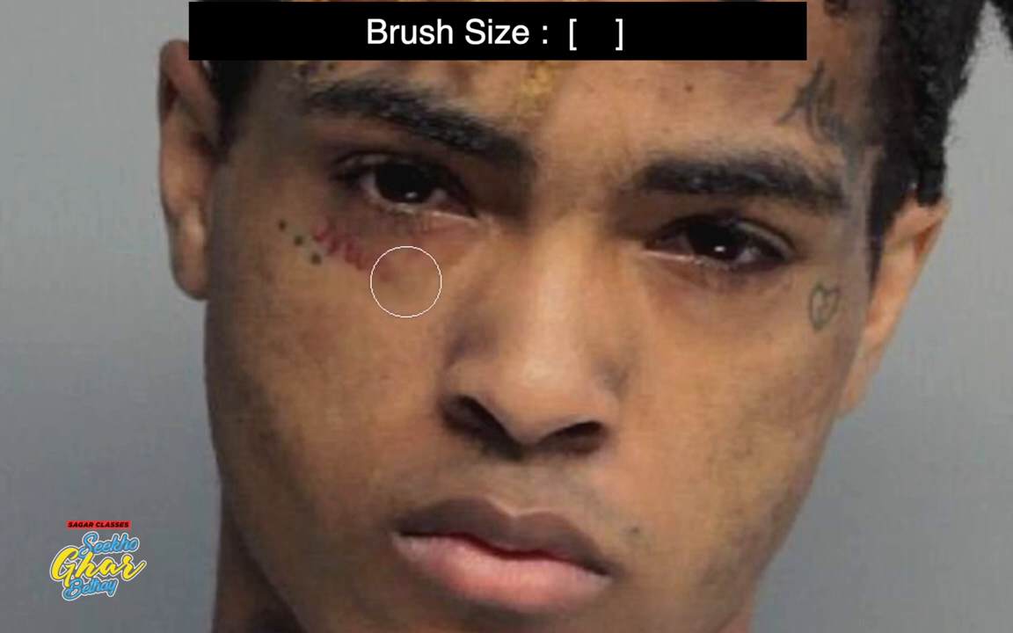
Try cloning skin sampled just below the tattoo across the under-eye area with long strokes, and undo them all
left_click(348, 309, "alt")
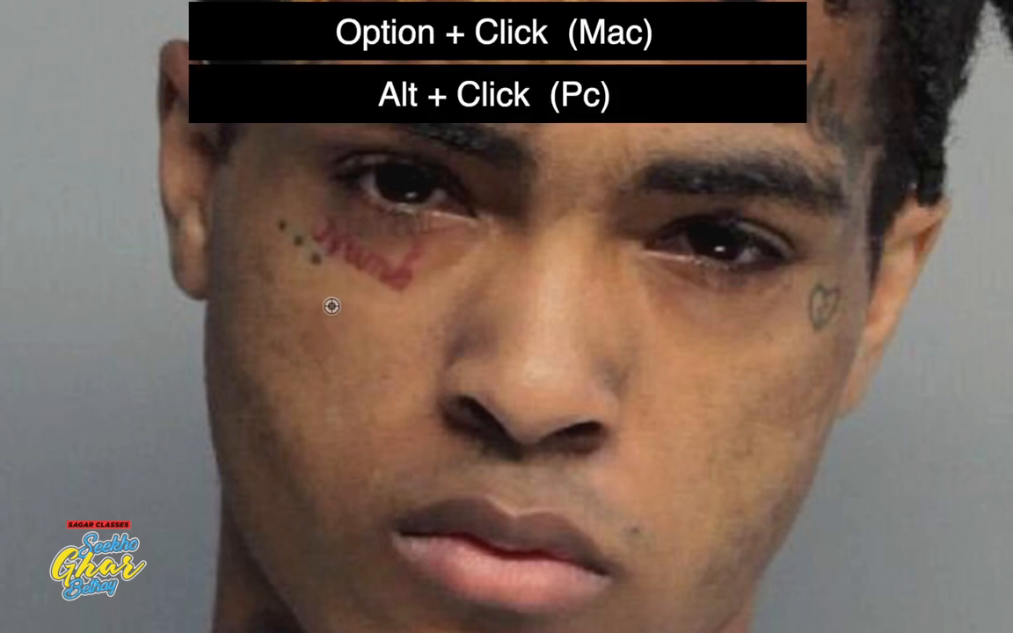
left_click(326, 305, "alt")
mouse_move(418, 275)
left_mouse_down()
mouse_move(321, 247)
mouse_move(286, 205)
mouse_move(325, 245)
mouse_move(380, 270)
left_mouse_up()
mouse_move(479, 325)
left_mouse_down()
mouse_move(473, 352)
mouse_move(426, 360)
mouse_move(390, 352)
mouse_move(381, 336)
mouse_move(398, 308)
mouse_move(428, 300)
mouse_move(423, 345)
left_mouse_up()
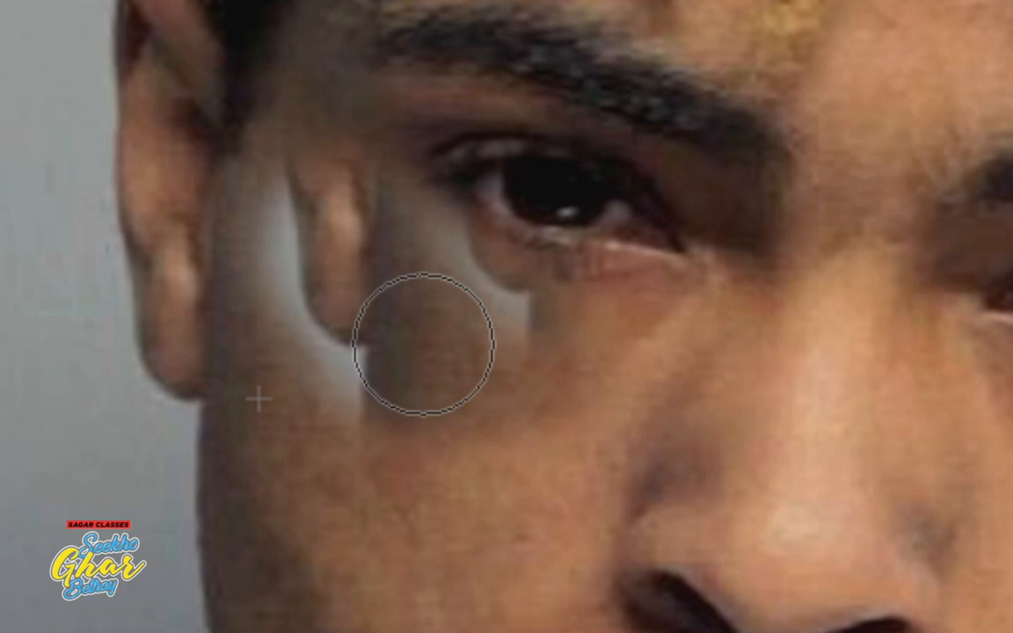
mouse_move(423, 344)
left_mouse_down()
mouse_move(490, 337)
mouse_move(469, 344)
left_mouse_up()
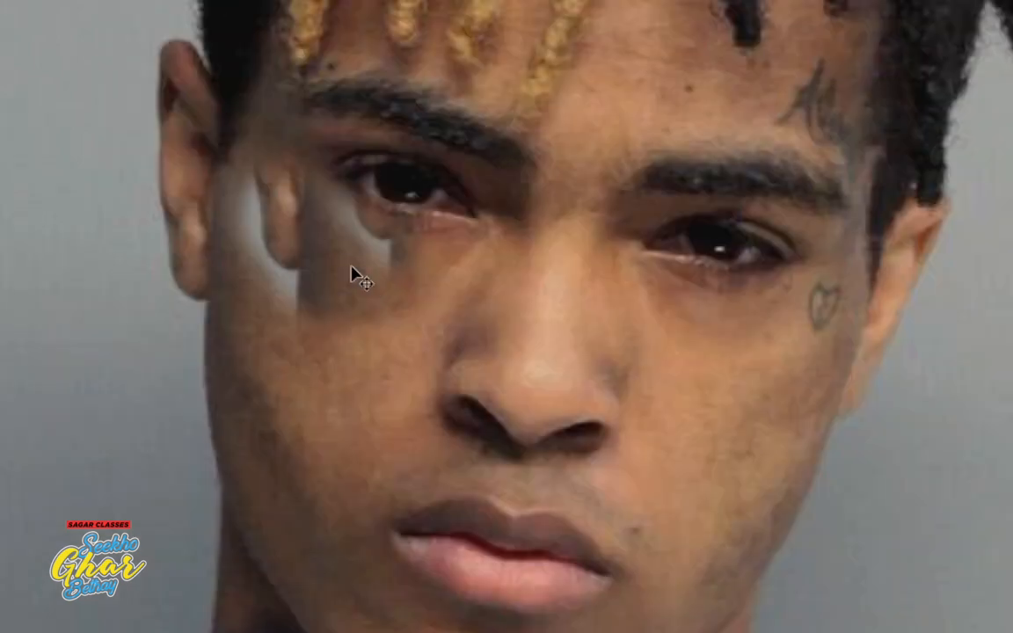
key("ctrl+z")
key("ctrl+z")
key("ctrl+z")
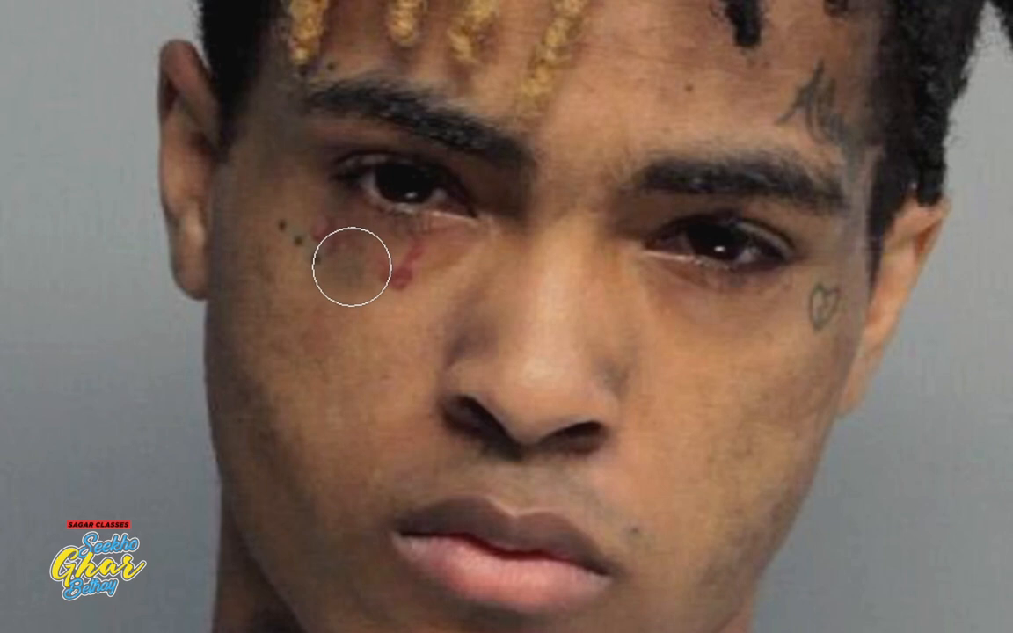
key("ctrl+z")
key("ctrl+z")
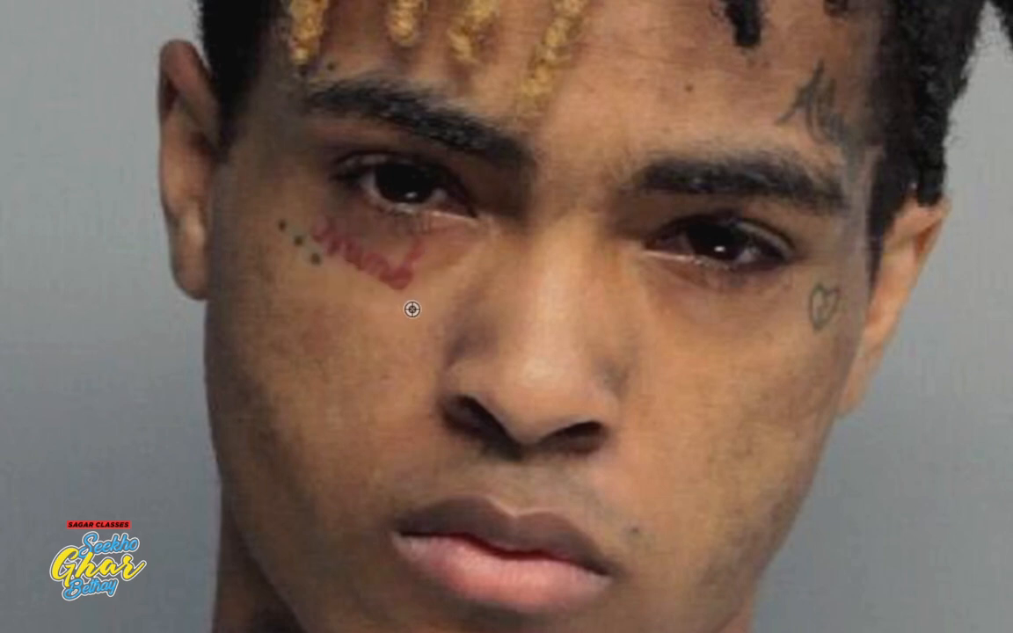
Clone skin sampled just below the inner end of the red under-eye tattoo over its lettering in short dabs
left_click(414, 310, "alt")
left_click(408, 289)
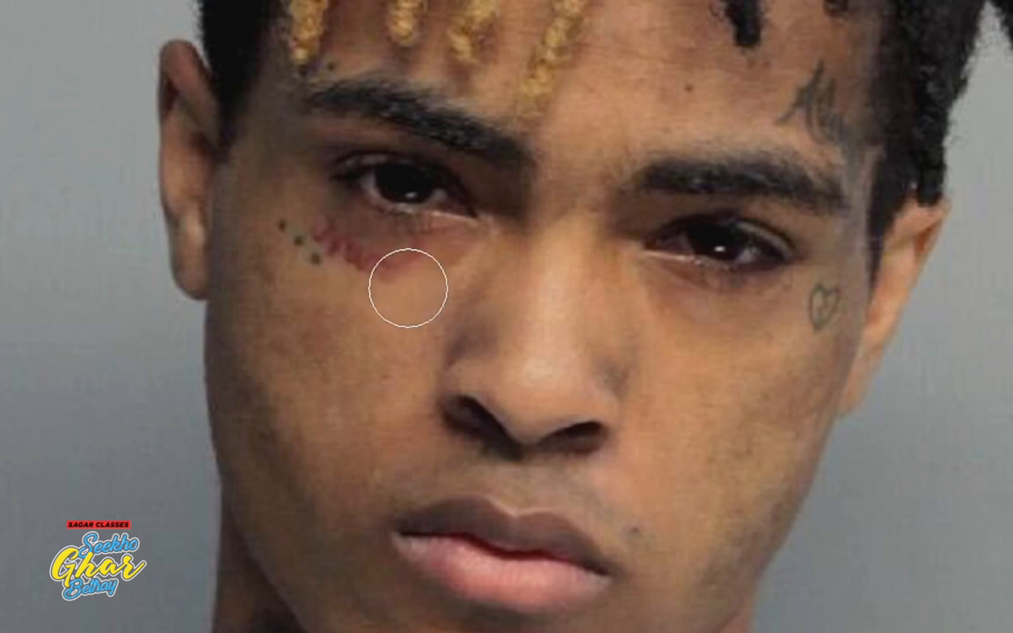
left_click(380, 276)
left_click(356, 270)
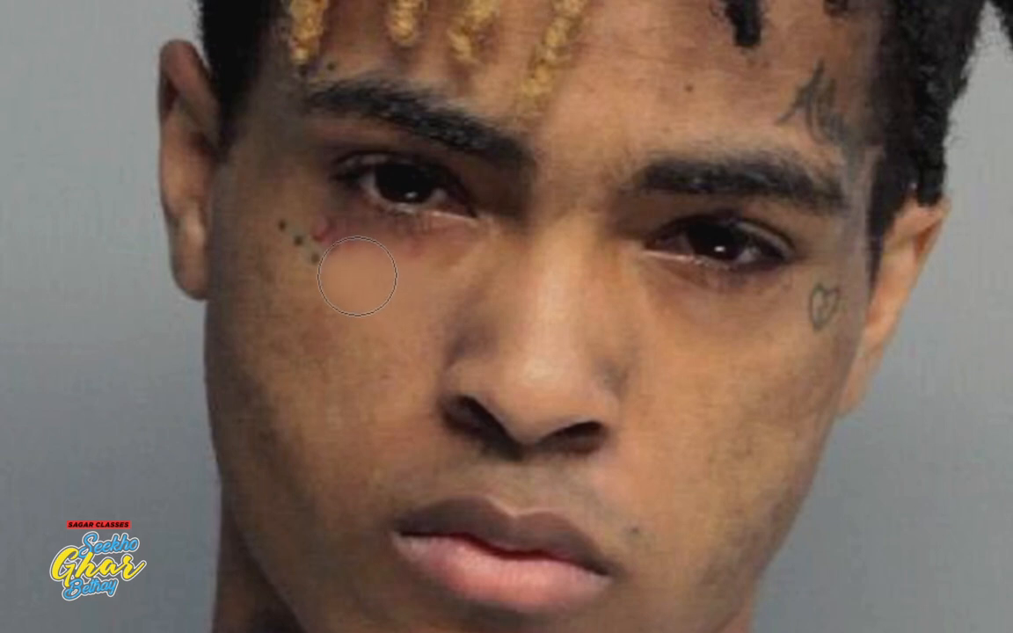
Clone out the outer end of the red lettering and the dots beside it, sampling adjacent skin for each dab
left_click(334, 285, "alt")
left_click(326, 260)
left_click(293, 267, "alt")
left_click(293, 256)
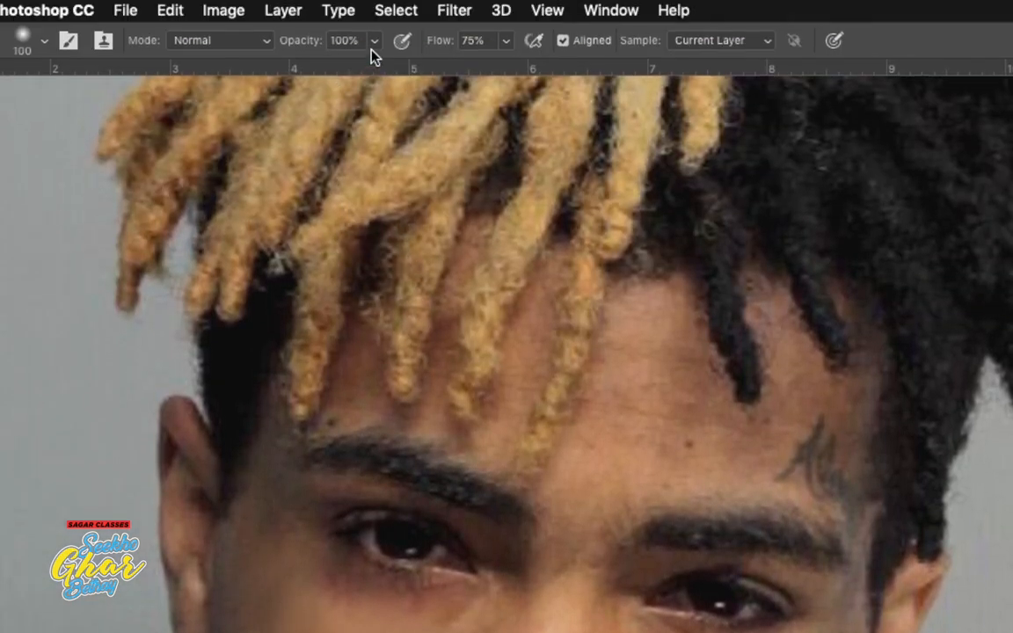
Lower the Clone Stamp opacity to 55% and reduce its flow
left_click(374, 13)
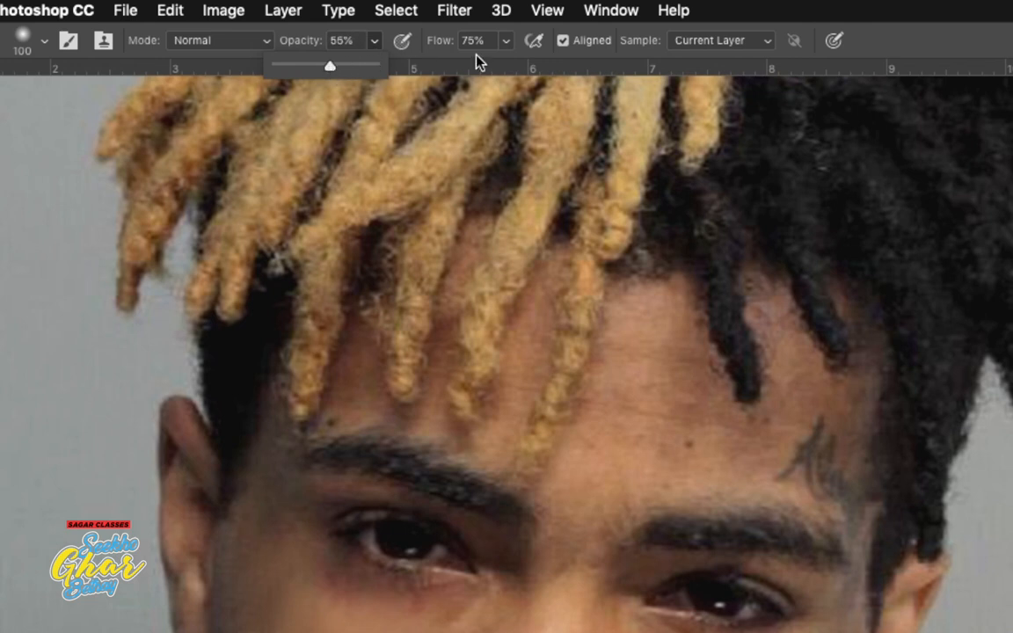
left_click(506, 41)
left_click(505, 41)
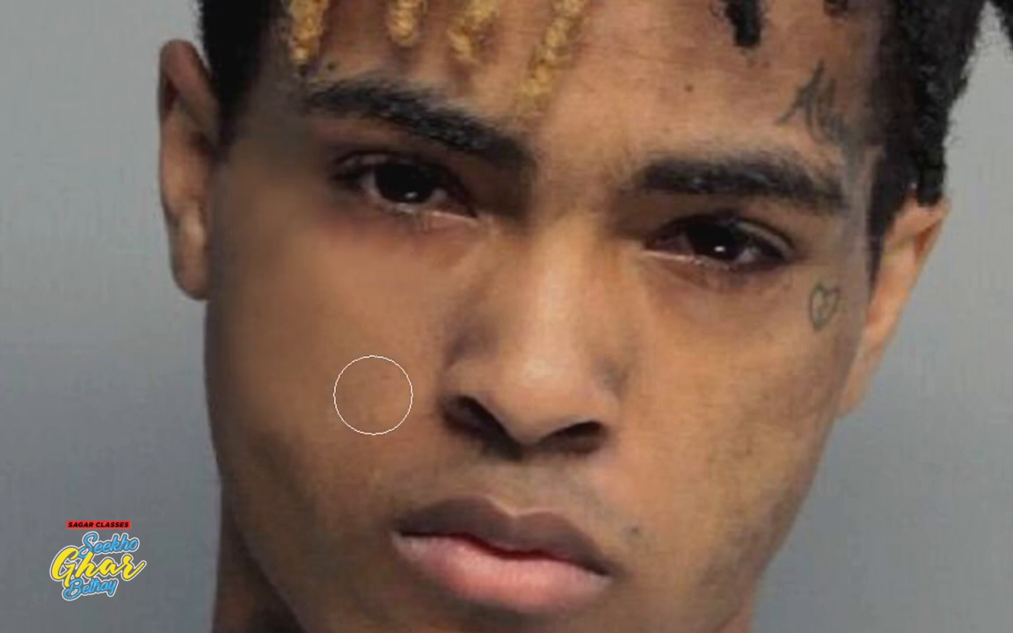
Clone nearby skin over the retouched under-eye area to blend it, and clone out the remaining face tattoos
left_click(285, 202, "alt")
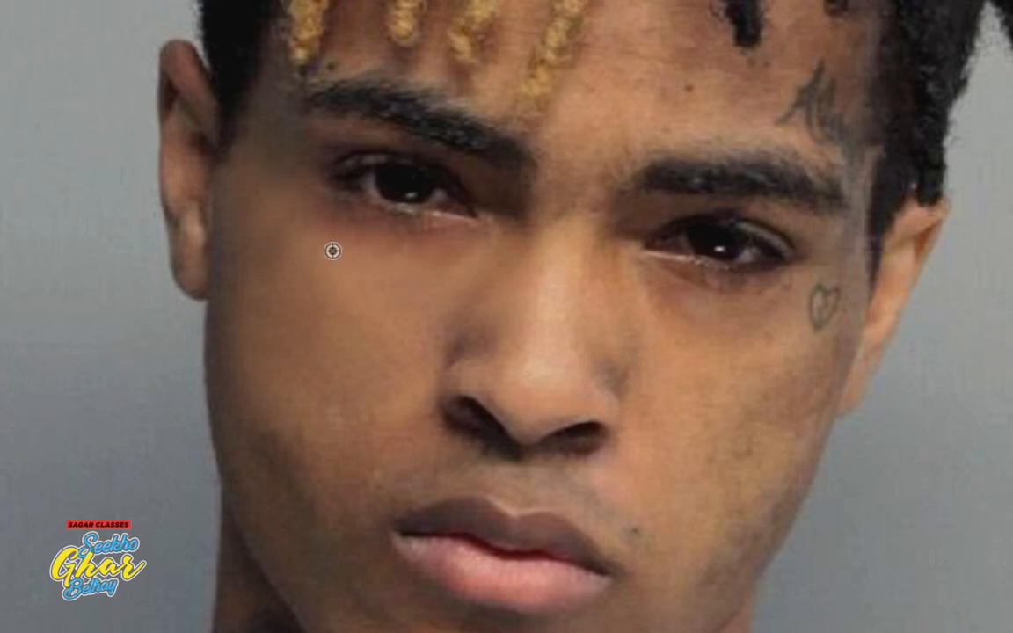
mouse_move(882, 296)
left_mouse_down()
mouse_move(576, 314)
mouse_move(600, 312)
left_mouse_up()
key("ctrl+plus")
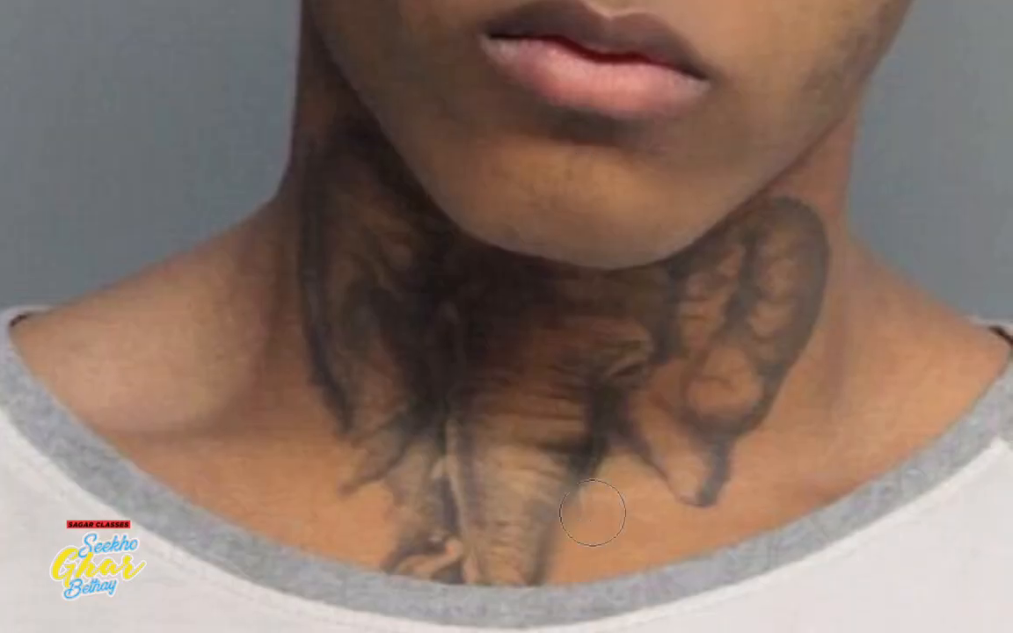
Clone out the large neck tattoos below the jaw, repeatedly sampling clean skin from the shoulder and collar area
mouse_move(592, 513)
left_mouse_down()
mouse_move(375, 535)
mouse_move(423, 538)
mouse_move(348, 427)
mouse_move(325, 322)
mouse_move(332, 127)
mouse_move(325, 245)
left_mouse_up()
left_click(312, 413, "alt")
left_click_drag(342, 409, 339, 334)
left_click(391, 480, "alt")
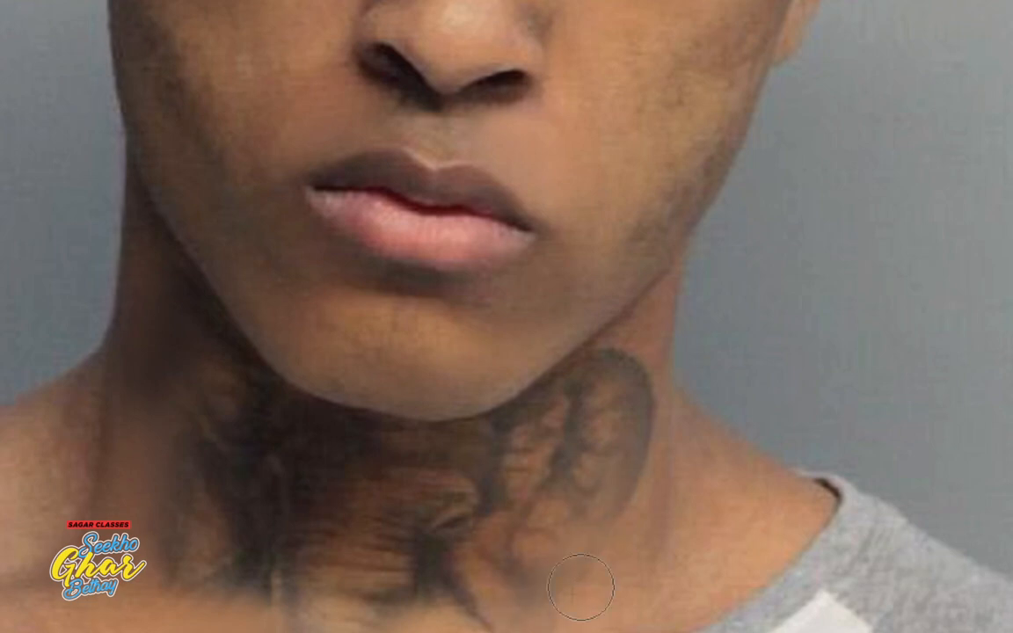
left_click_drag(189, 560, 415, 553)
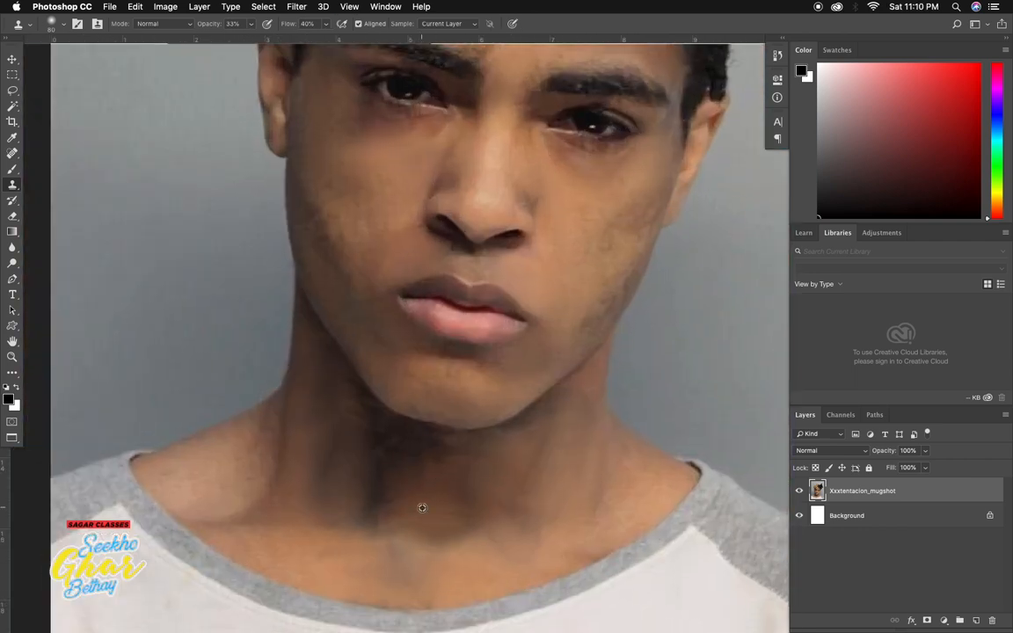
Smooth the dark patches left on the throat with the Clone Stamp at 33% opacity and 40% flow
left_click(312, 503, "alt")
mouse_move(388, 438)
left_mouse_down()
mouse_move(338, 413)
mouse_move(343, 457)
mouse_move(444, 444)
left_mouse_up()
left_click(208, 481, "alt")
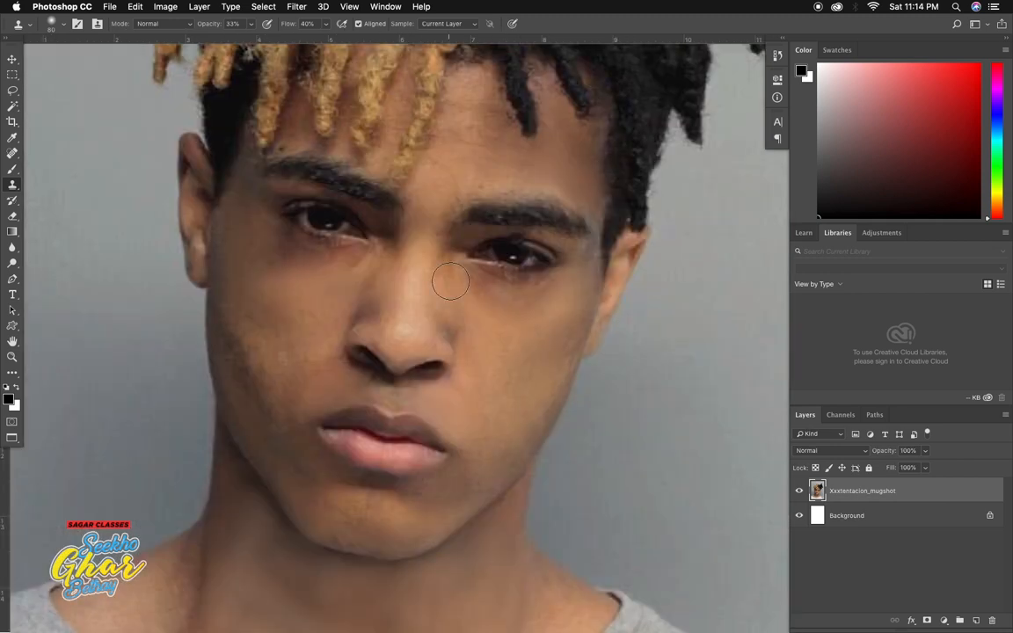
left_click_drag(298, 562, 412, 505)
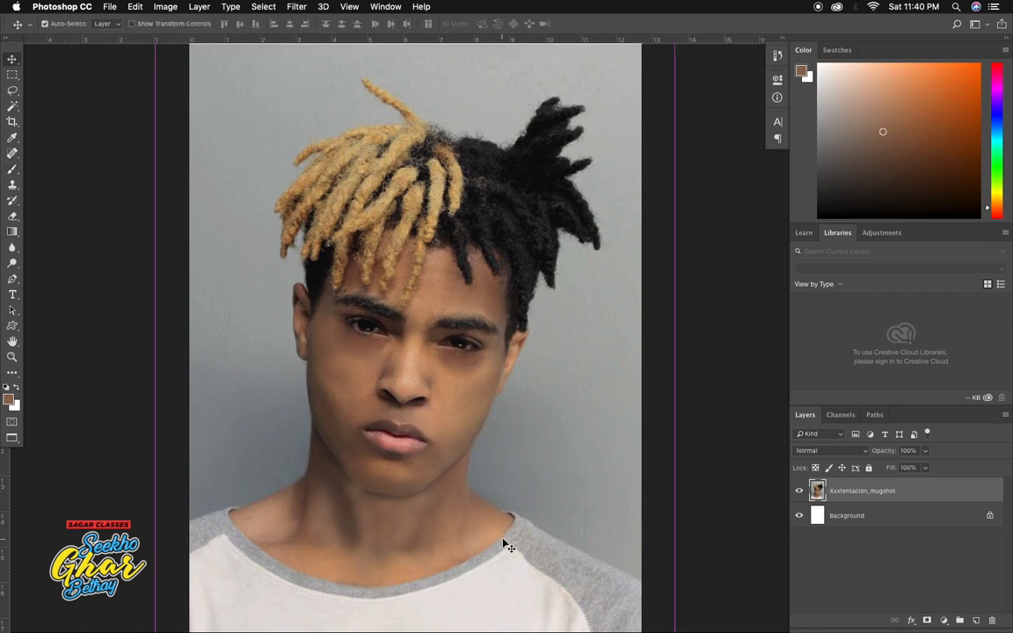
Switch to Finder, place Vitaly_Zdorovetskiy_mugshot_2020 over the portrait in Photoshop, and rasterize its layer
key("super+Tab")
left_click(584, 316)
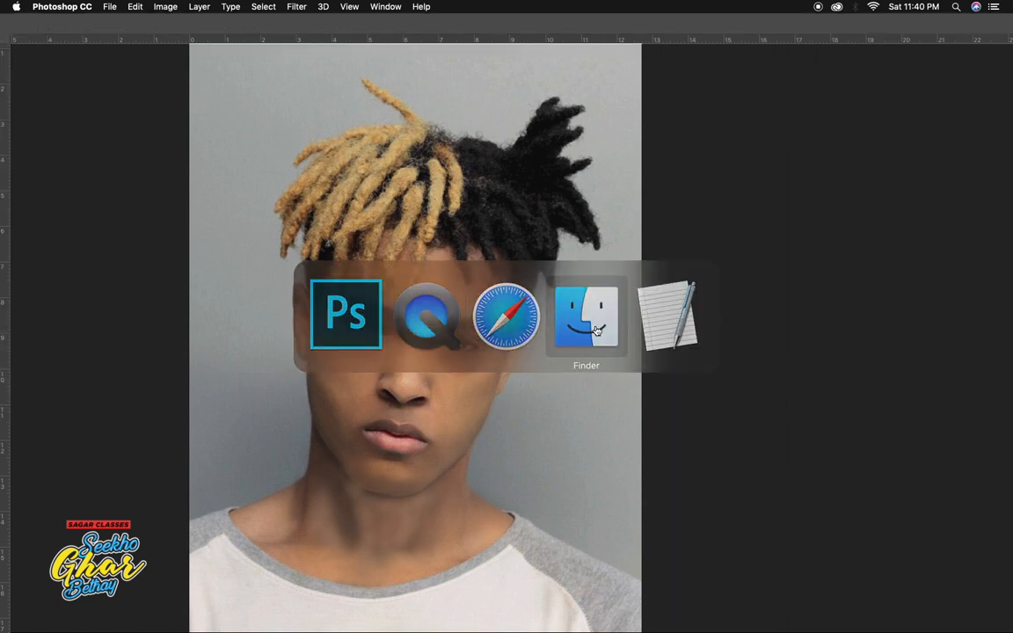
left_click_drag(690, 210, 357, 315)
key("super+Tab")
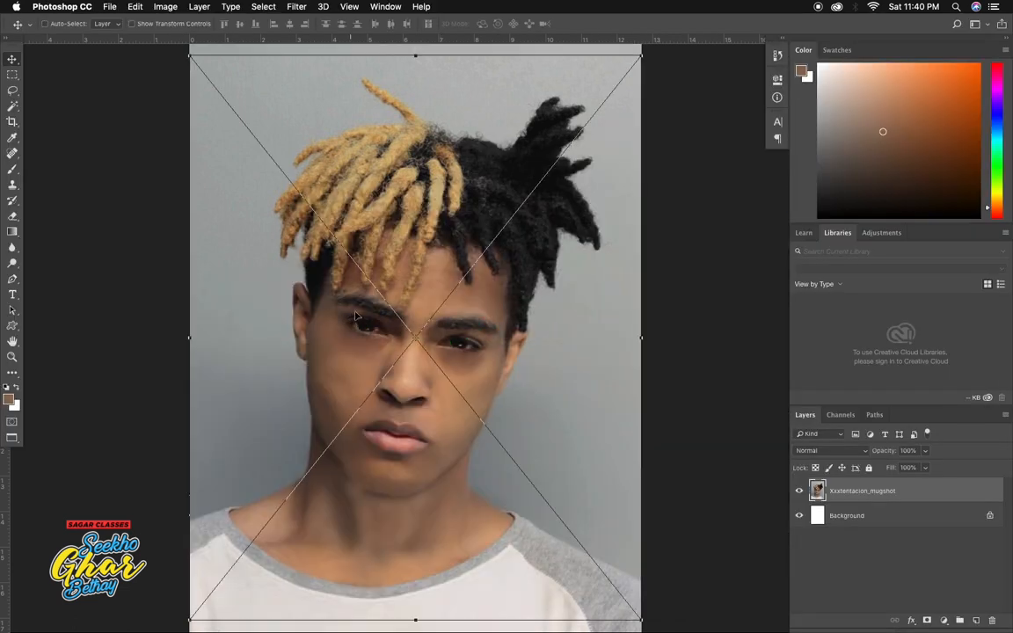
left_click_drag(413, 356, 466, 396)
key("Return")
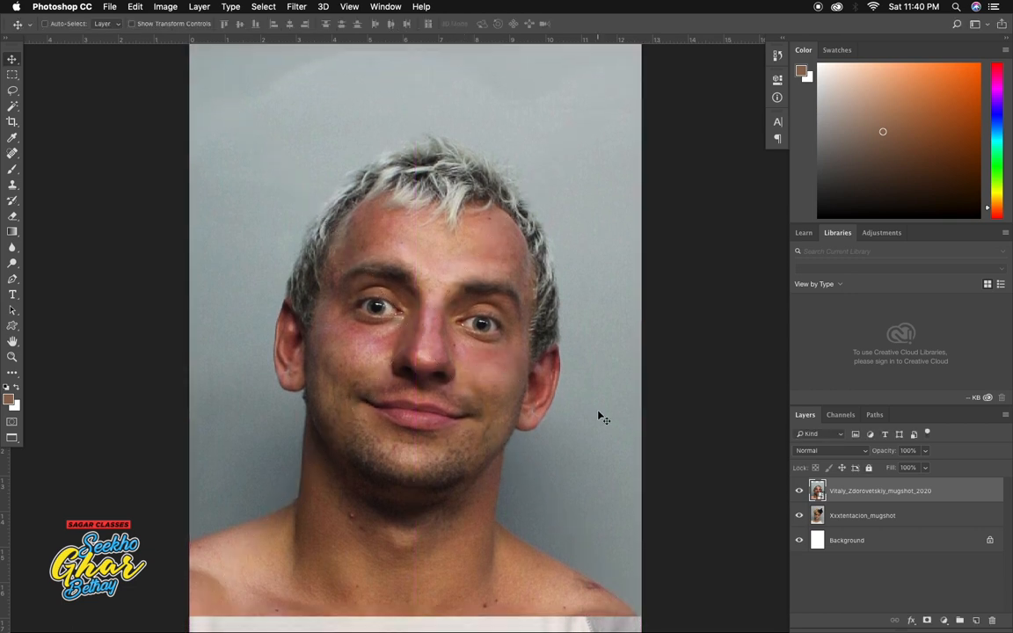
right_click(816, 488)
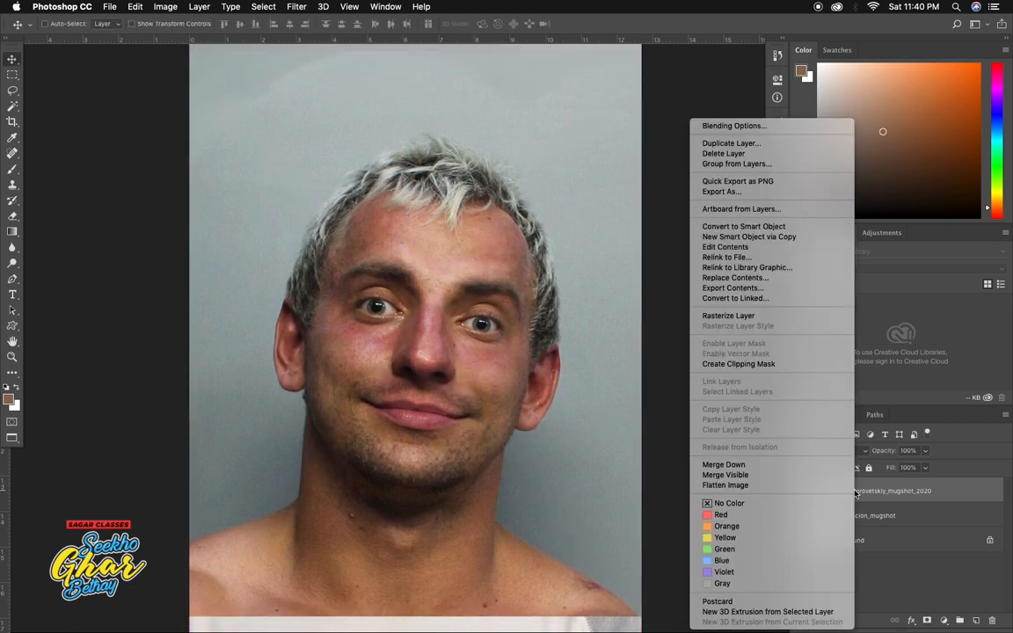
left_click(721, 317)
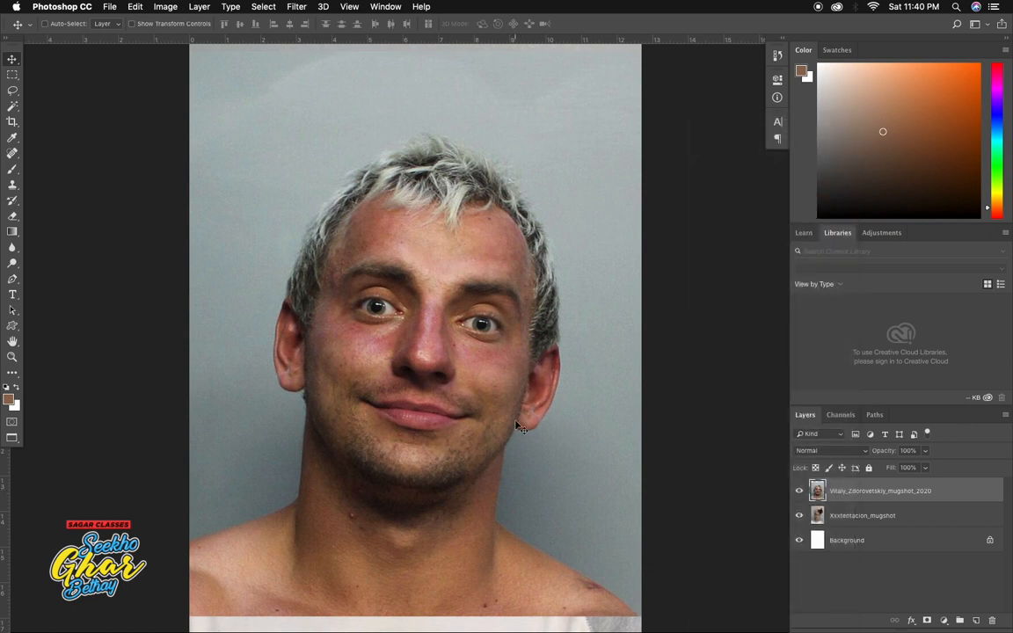
Outline the placed man's neck below the jawline with the Pen tool and delete everything outside that selection
key("p")
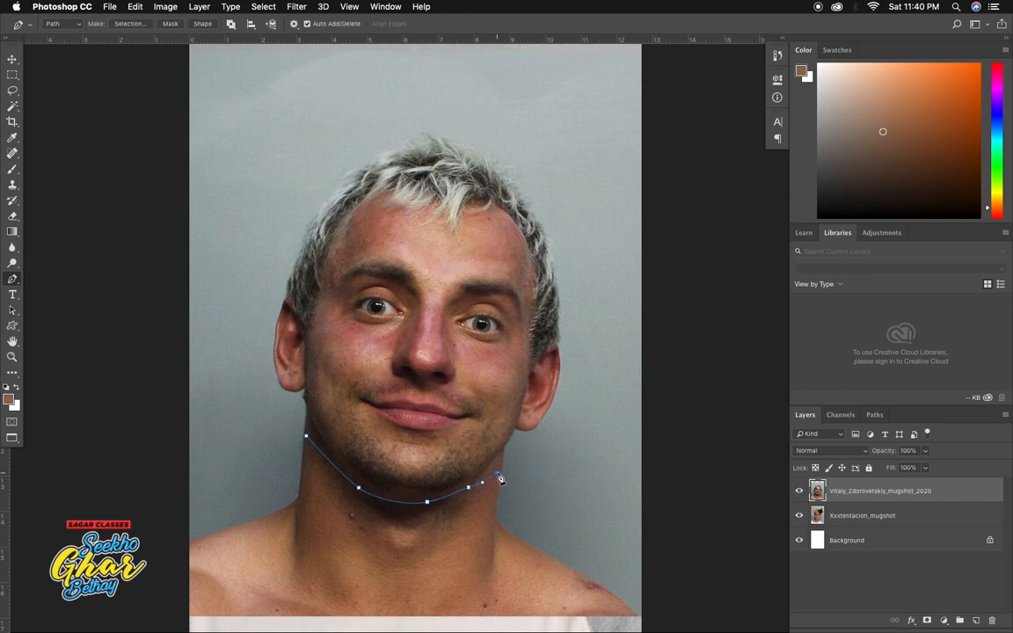
key("super+Return")
key("super+shift+i")
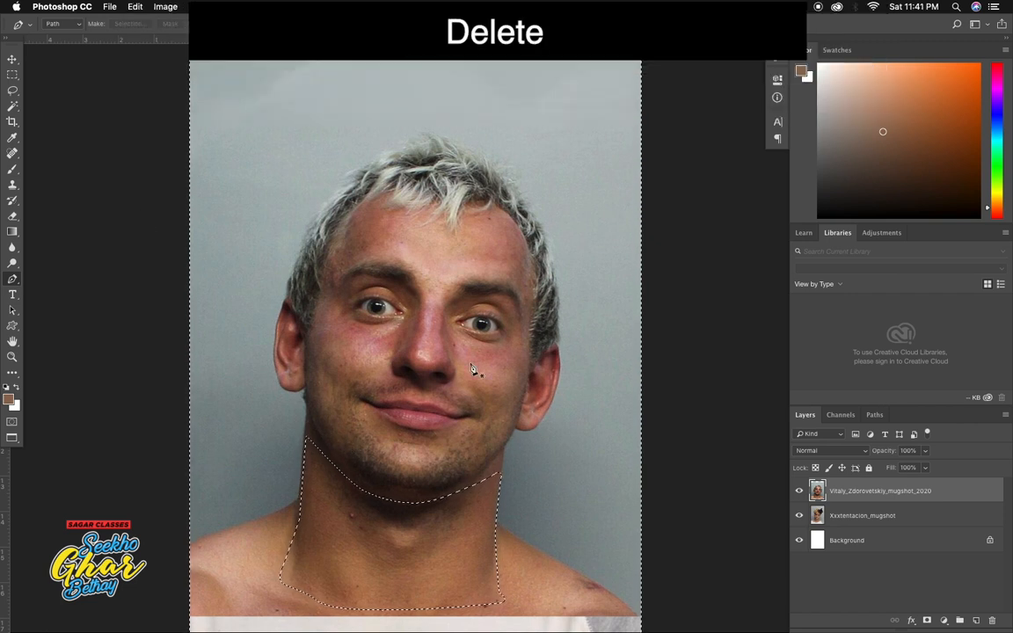
key("Delete")
key("super+d")
Free-transform the cut-out neck so it fits beneath the chin and over the neck of the original portrait
key("v")
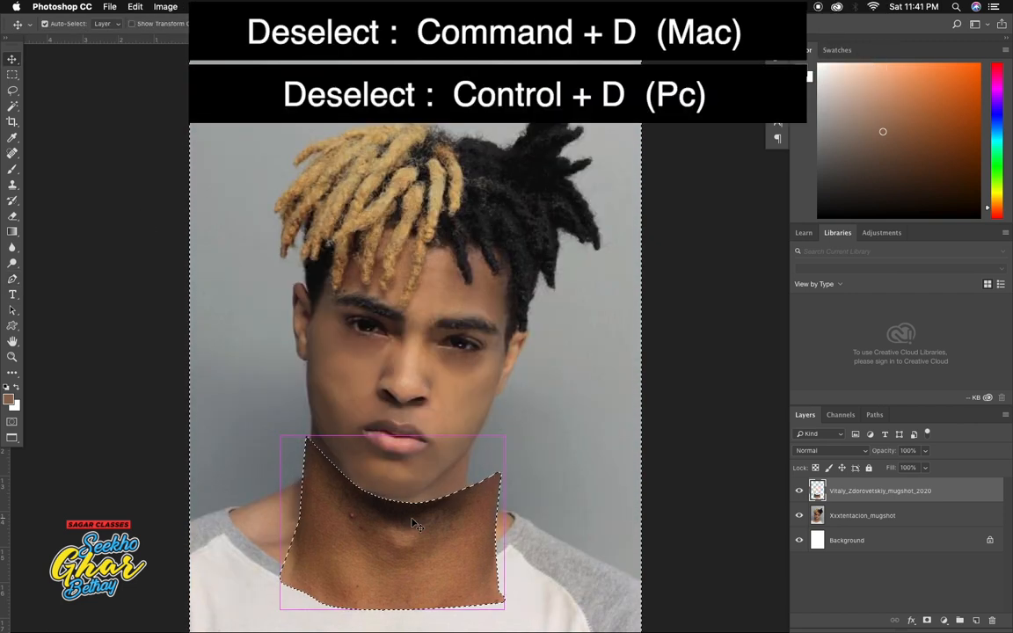
key("super+t")
mouse_move(470, 425)
left_mouse_down()
mouse_move(458, 439)
mouse_move(457, 423)
left_mouse_up()
left_click_drag(446, 516, 475, 504)
left_click_drag(410, 543, 406, 538)
key("Return")
Set the Eraser to a soft round brush of about 67 px and lower the neck layer's opacity to 61%
key("super+equal")
key("super+equal")
left_click_drag(416, 578, 459, 414)
key("e")
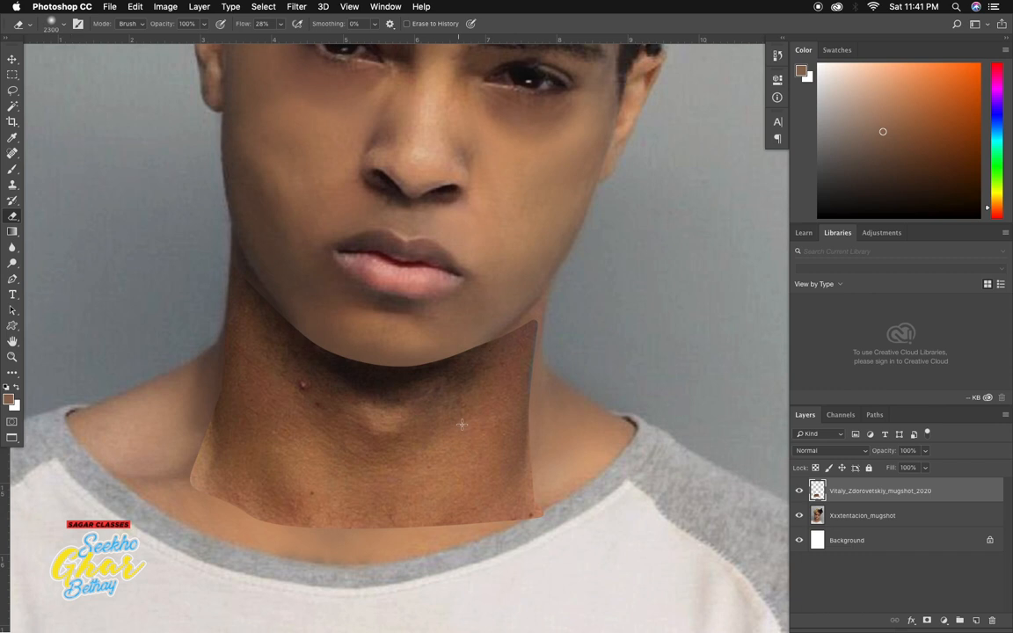
right_click(500, 425)
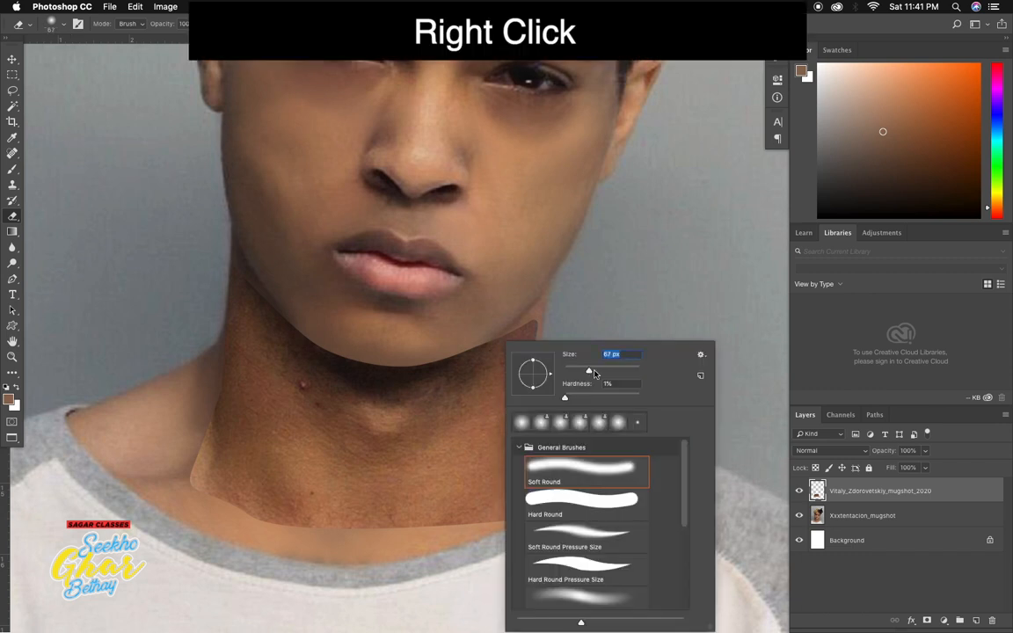
key("Return")
left_click(924, 451)
left_click_drag(892, 470, 901, 469)
left_click(934, 454)
Erase the neck patch's hard side and lower edges with soft strokes, enlarging the brush for the collar area
mouse_move(532, 355)
left_mouse_down()
mouse_move(518, 325)
mouse_move(524, 448)
left_mouse_up()
key("bracketright")
key("bracketright")
key("bracketright")
key("bracketright")
key("bracketright")
key("bracketright")
mouse_move(521, 519)
left_mouse_down()
mouse_move(381, 531)
mouse_move(236, 500)
left_mouse_up()
Erase the neck patch's overlap along the jawline and chin, using a 25 px eraser at about 79% hardness
key("bracketleft")
key("bracketleft")
key("bracketleft")
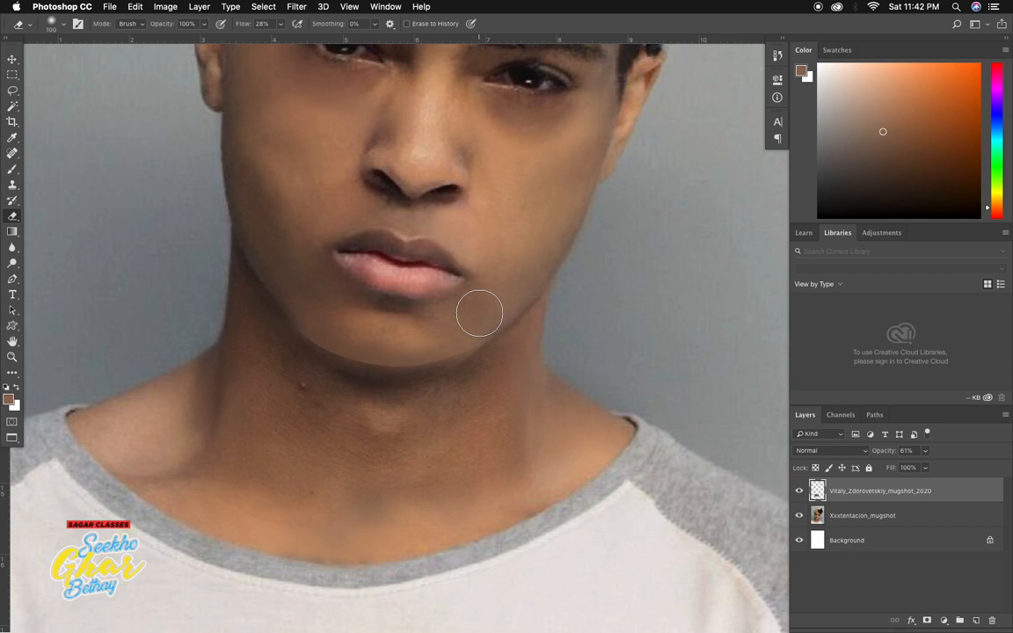
mouse_move(502, 337)
left_mouse_down()
mouse_move(443, 393)
mouse_move(312, 361)
mouse_move(431, 381)
left_mouse_up()
right_click(471, 322)
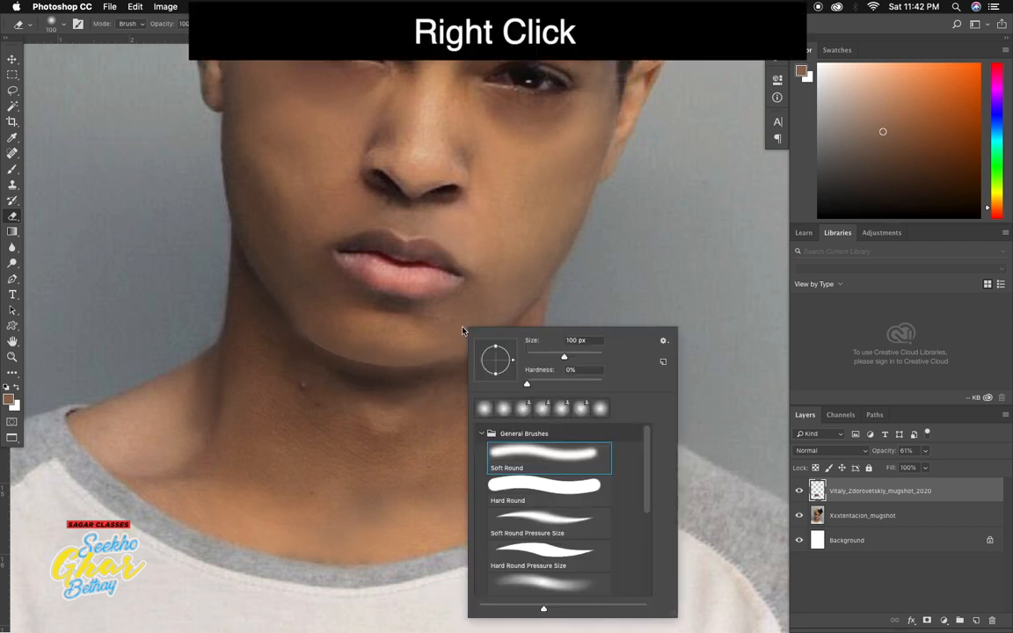
left_click_drag(539, 389, 556, 387)
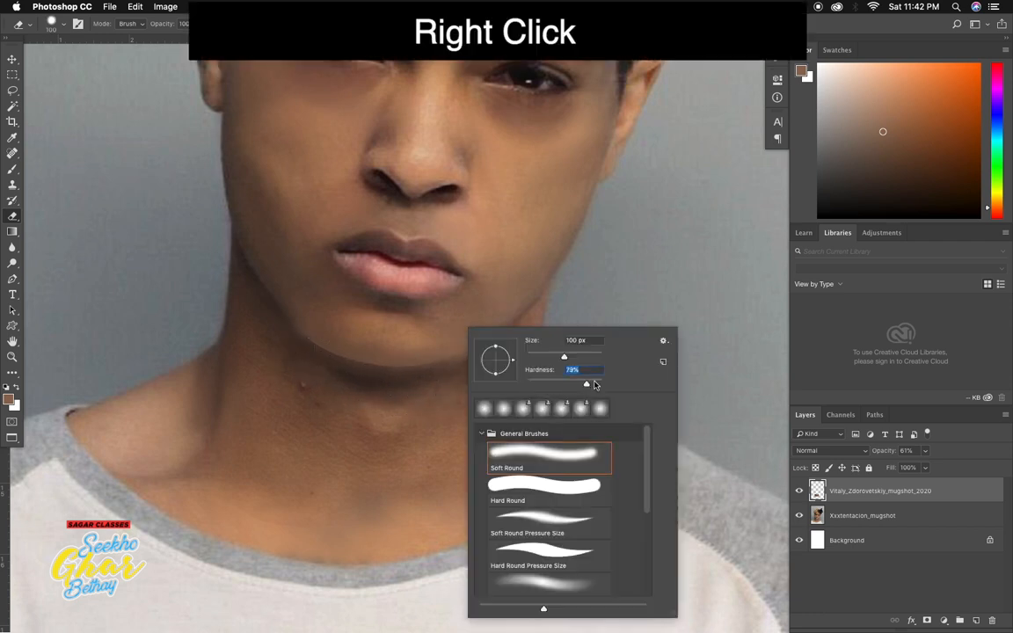
key("Return")
key("super+equal")
key("super+equal")
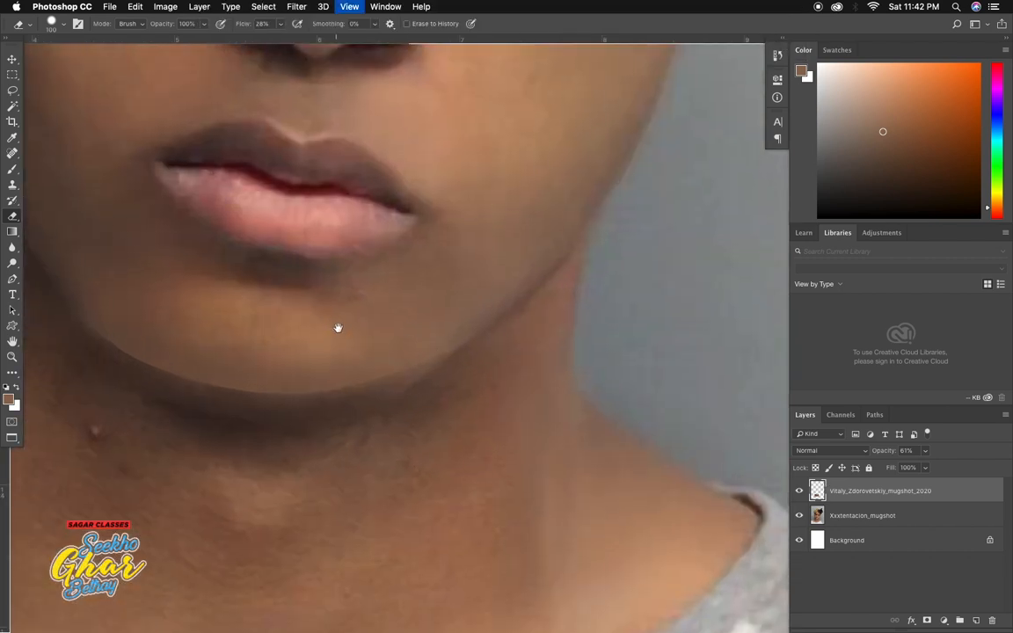
left_click_drag(337, 328, 472, 314)
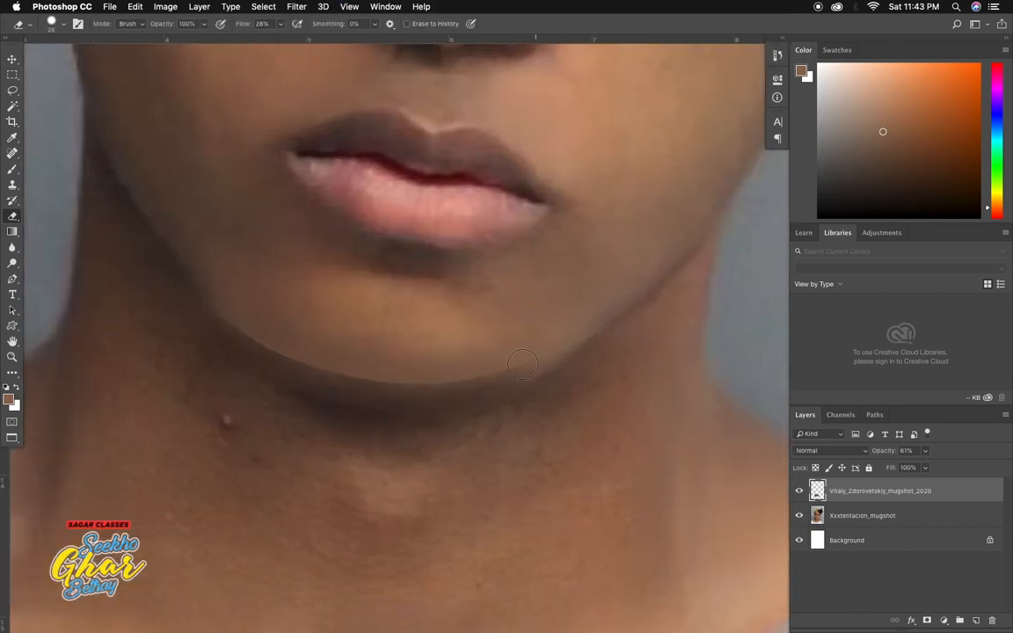
left_click_drag(524, 365, 245, 340)
Restore the neck patch layer's opacity to 100%
key("super+minus")
key("super+minus")
key("super+minus")
left_click_drag(547, 327, 486, 399)
left_click(925, 451)
left_click_drag(926, 469, 1009, 472)
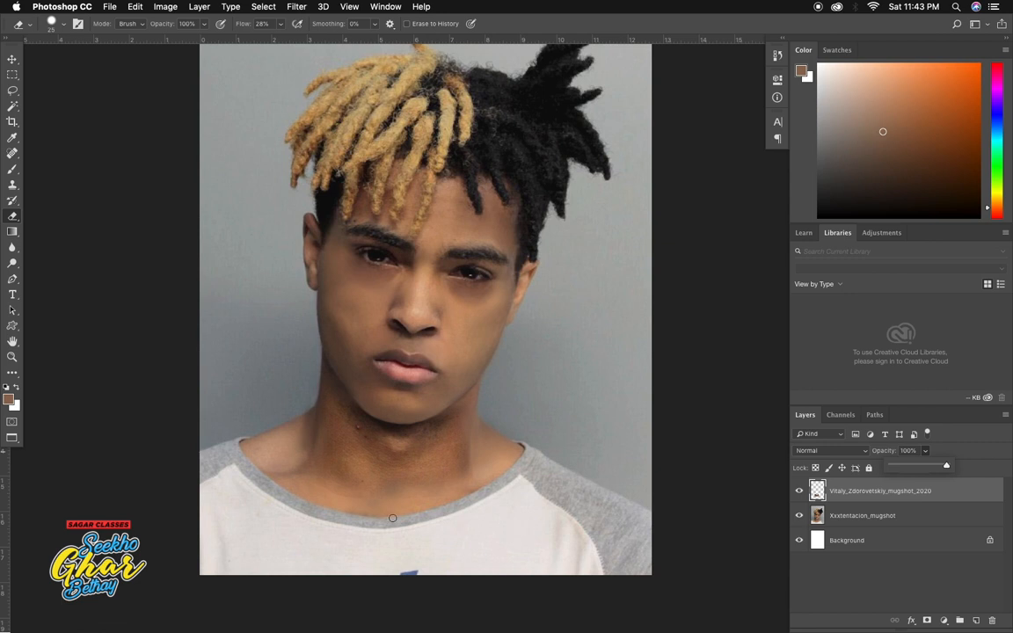
Brighten the neck patch's midtones slightly with a Levels adjustment
key("super+l")
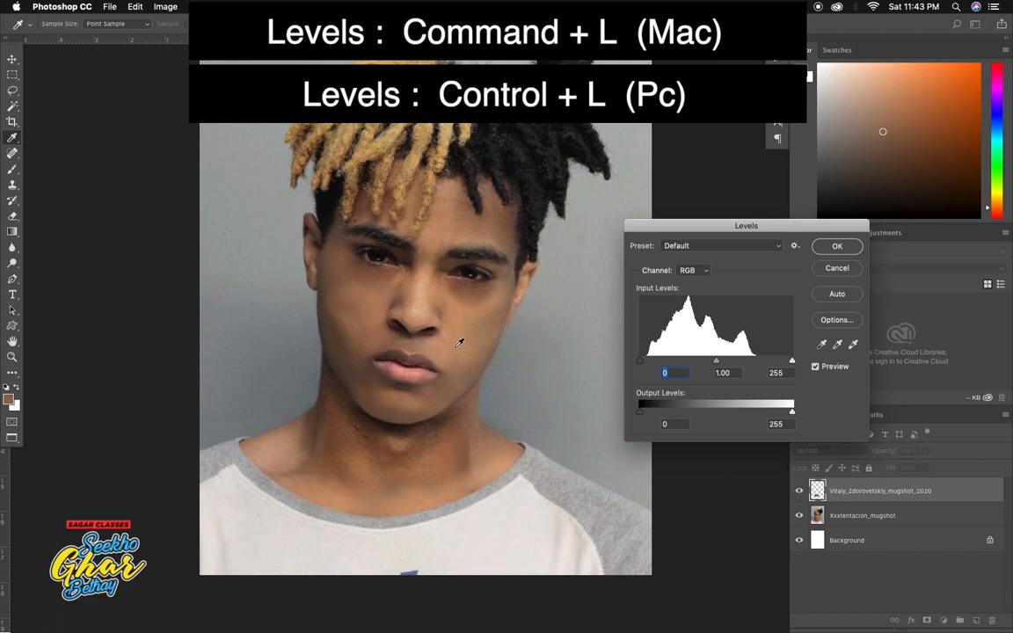
mouse_move(704, 362)
left_mouse_down()
mouse_move(692, 361)
mouse_move(703, 361)
left_mouse_up()
left_click(834, 252)
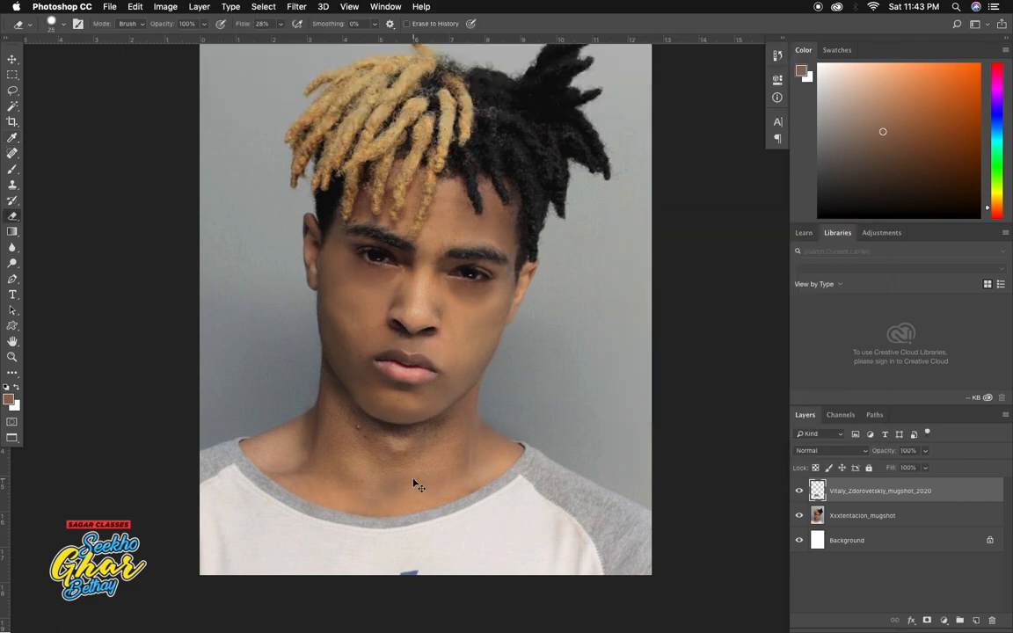
Paint sampled skin colour over the mole and its surroundings on the neck with a 100 px Brush at 12% opacity
key("super+plus")
key("super+plus")
left_click_drag(266, 479, 432, 419)
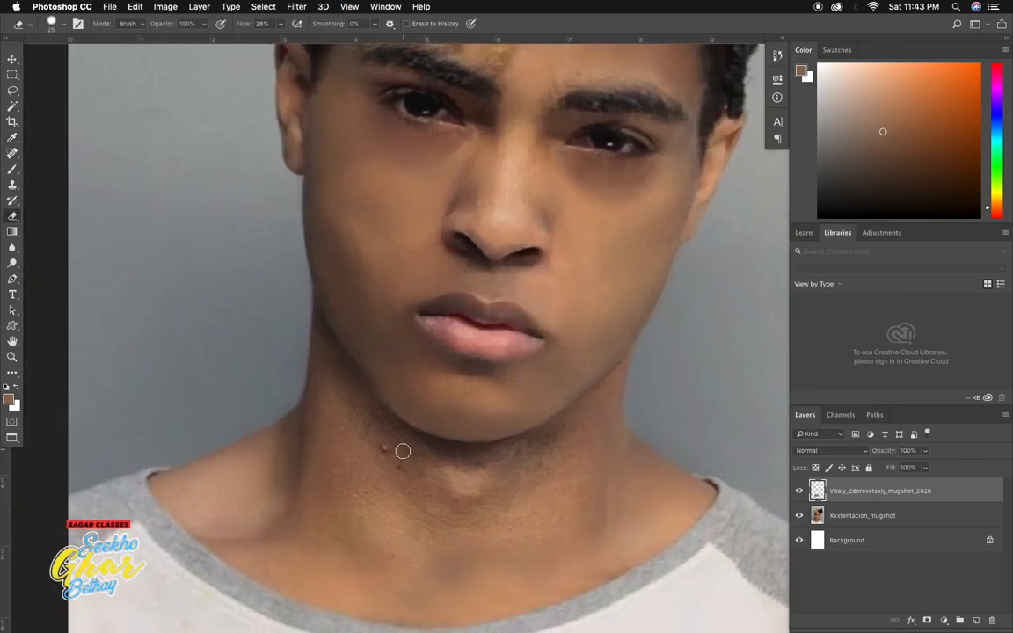
key("super+plus")
scroll(425, 378, "down", 3)
key("super+minus")
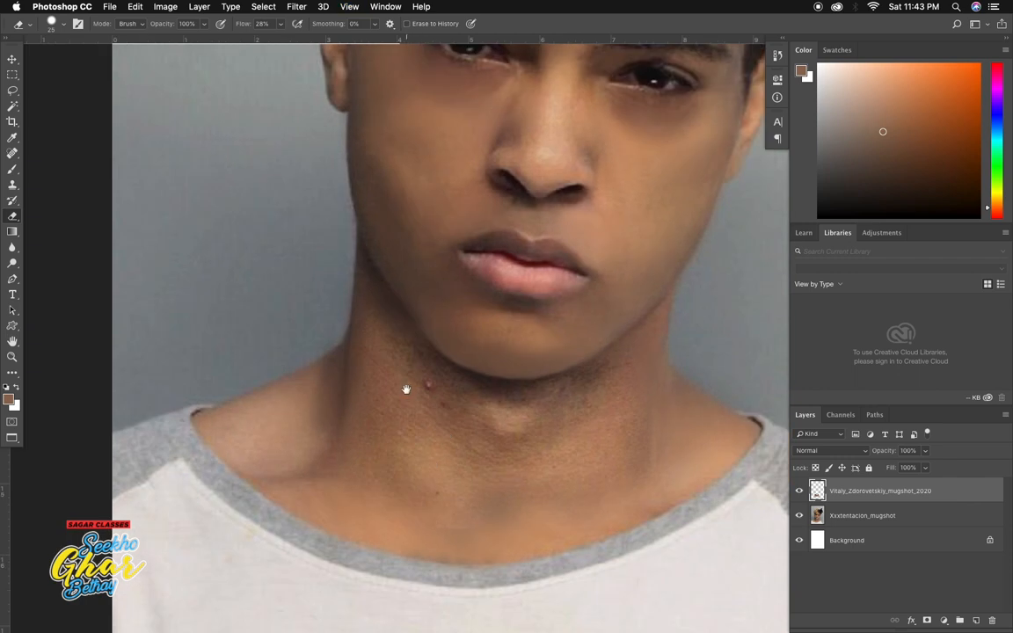
left_click_drag(407, 389, 389, 425)
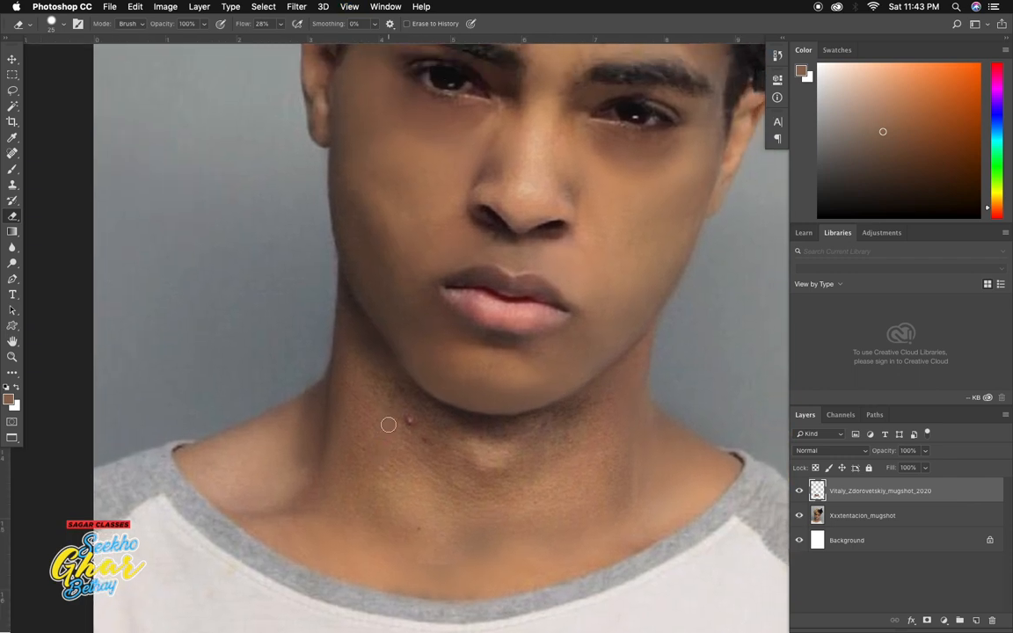
key("b")
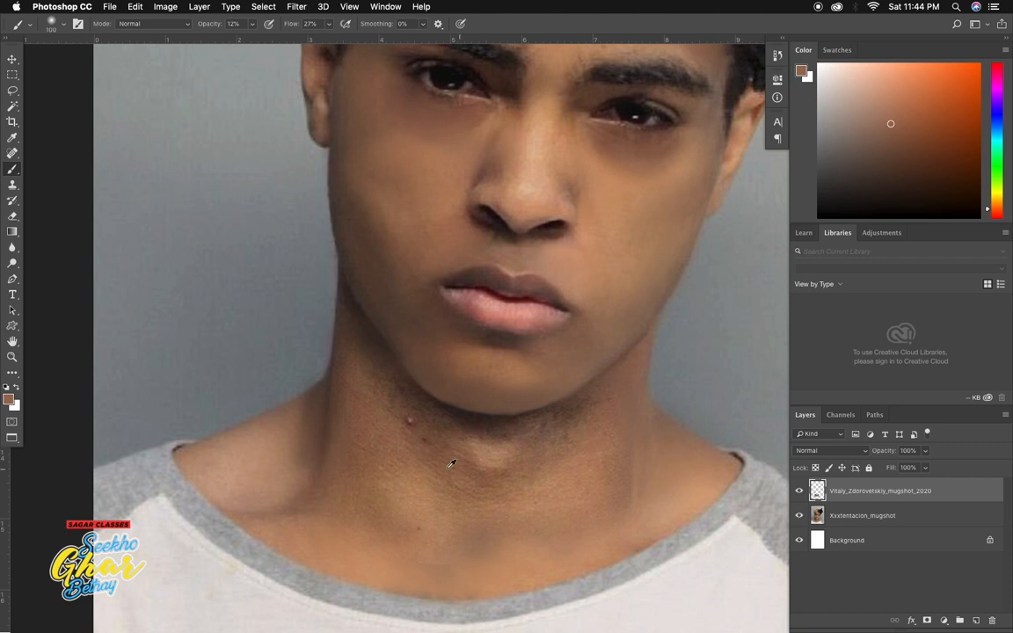
left_click(395, 430, "alt")
mouse_move(392, 435)
left_mouse_down()
mouse_move(387, 409)
mouse_move(422, 461)
left_mouse_up()
Even out the skin from below the jaw down to the collar centre, resampling a matching tone for each area
left_click(379, 367, "alt")
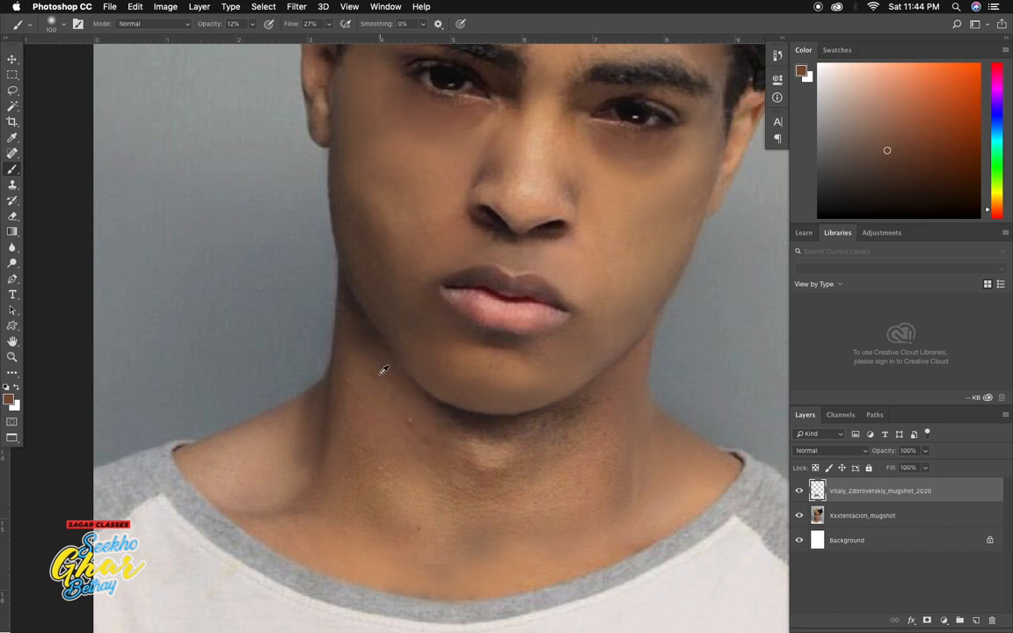
left_click(411, 493, "alt")
left_click(443, 462, "alt")
left_click(441, 549, "alt")
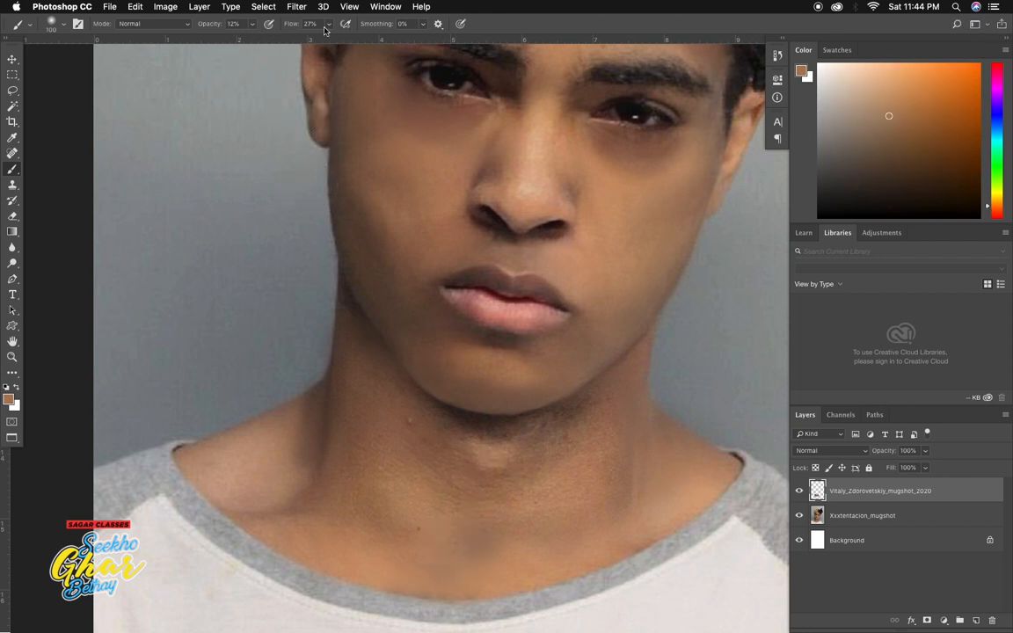
Paint sampled skin tones over the reddish side of the neck opposite the mole and the shadow under the chin
left_click(534, 457, "alt")
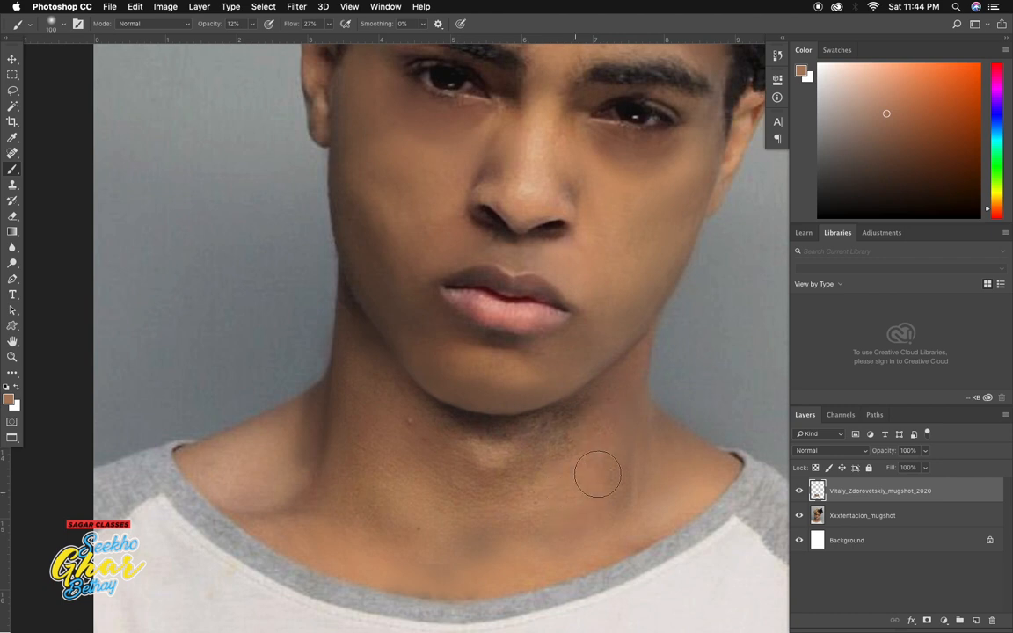
left_click(619, 385, "alt")
left_click(614, 430, "alt")
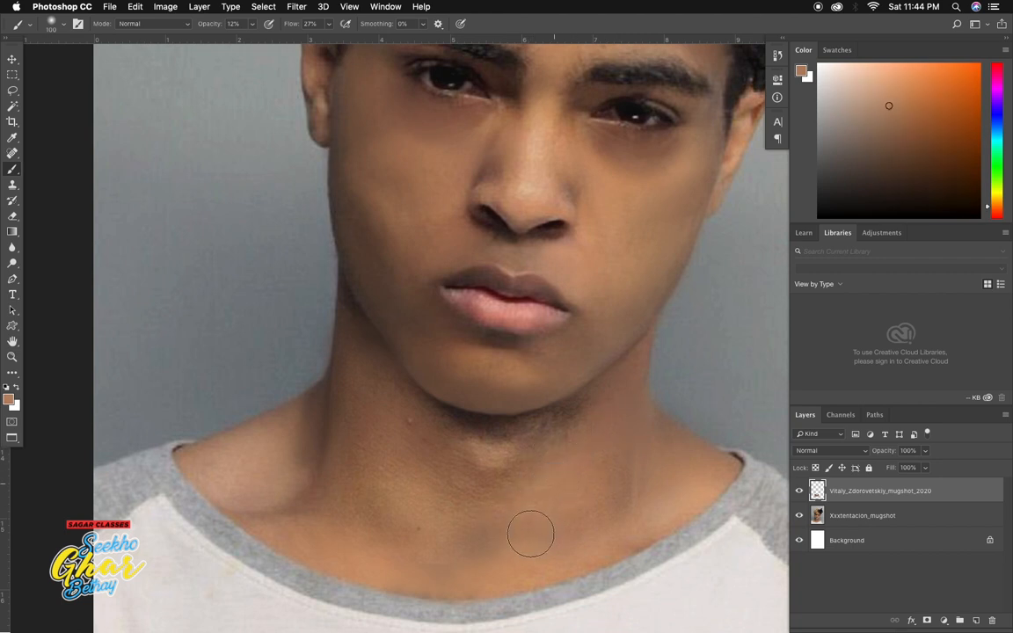
left_click(501, 442, "alt")
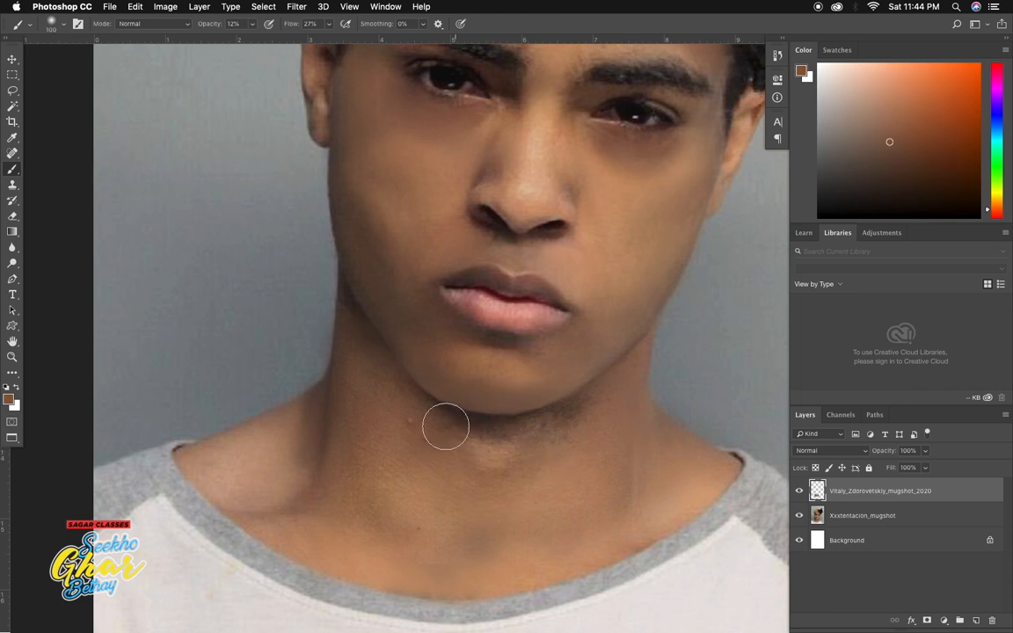
Blend sampled skin tones below the jawline and across the front of the neck with the Brush at 12% opacity
left_click(383, 431, "alt")
key("super+plus")
key("super+plus")
left_click(273, 230, "alt")
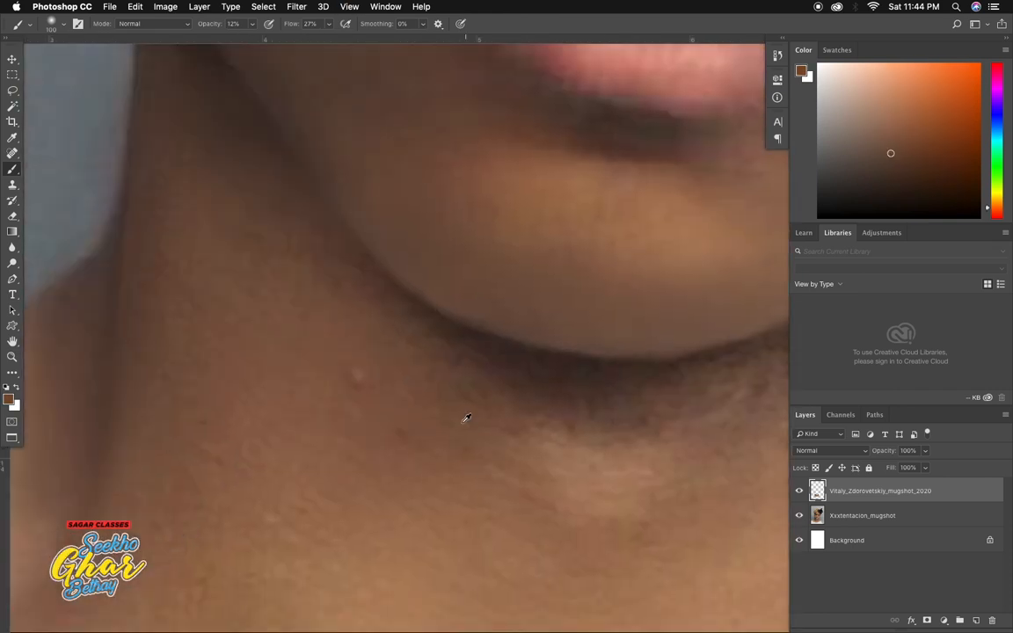
left_click(462, 421, "alt")
key("super+minus")
key("super+minus")
left_click(529, 430, "alt")
left_click(346, 404, "alt")
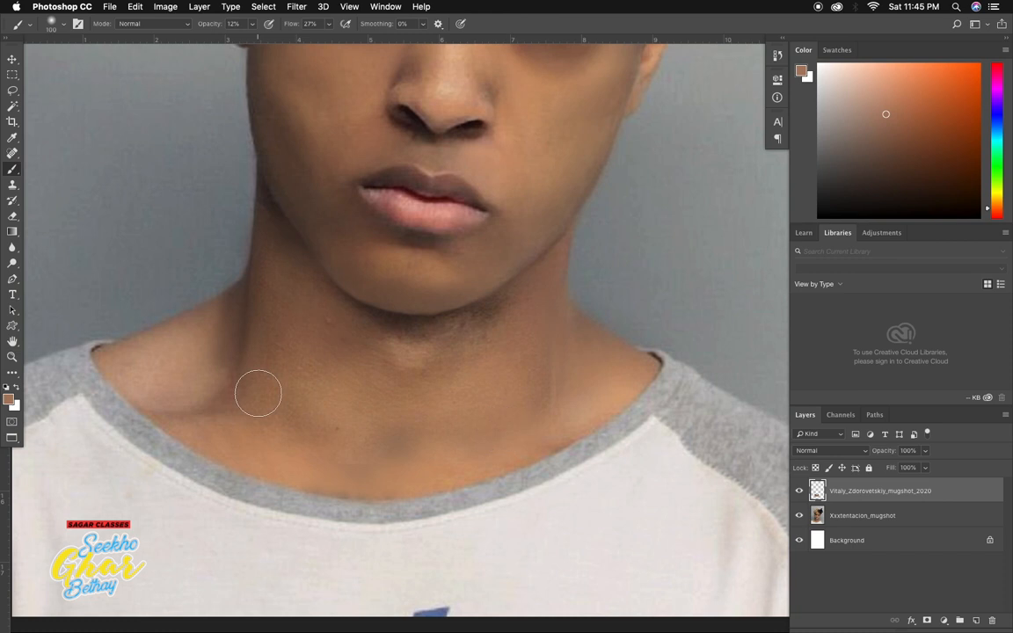
Clone nearby skin over the uneven spot on the neck with an 80 px Clone Stamp at 33% opacity, resampling from several surrounding areas
key("s")
key("super+plus")
left_click_drag(155, 377, 303, 380)
right_click(12, 185)
left_click(59, 184)
left_click(248, 316, "alt")
left_click(293, 312)
left_click(321, 348, "alt")
left_click(284, 309)
left_click(224, 233, "alt")
left_click(281, 299)
left_click(243, 275, "alt")
left_click(297, 305)
left_click(374, 328, "alt")
left_click(287, 304)
Examine the whole portrait to judge how the retouched face and neck blend together
key("super+minus")
key("super+minus")
key("super+minus")
left_click_drag(534, 384, 417, 469)
key("super+minus")
scroll(472, 471, "up", 2)
scroll(472, 470, "right", 2)
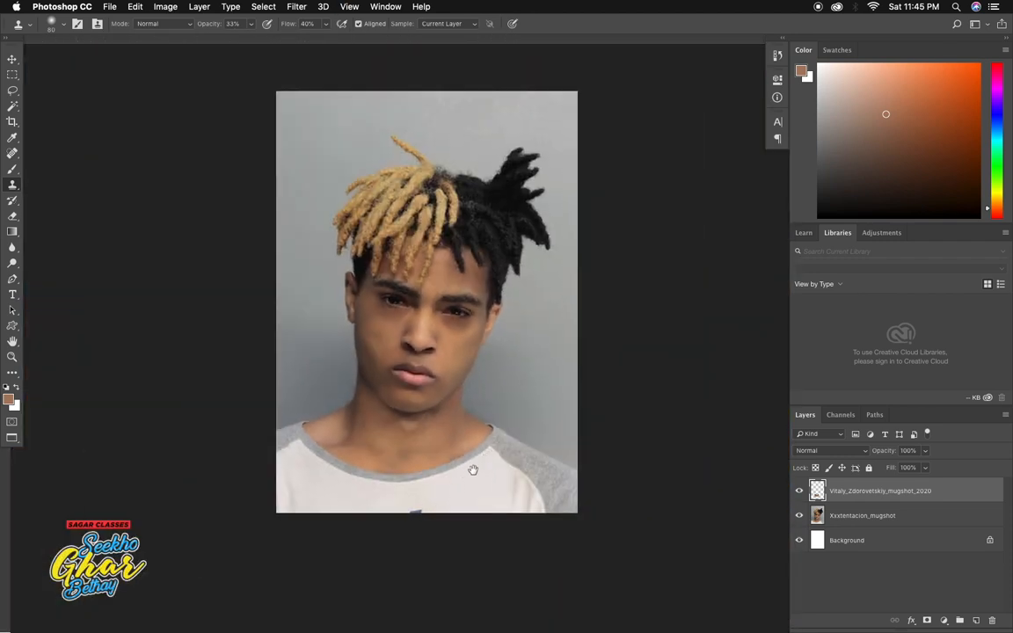
key("super+plus")
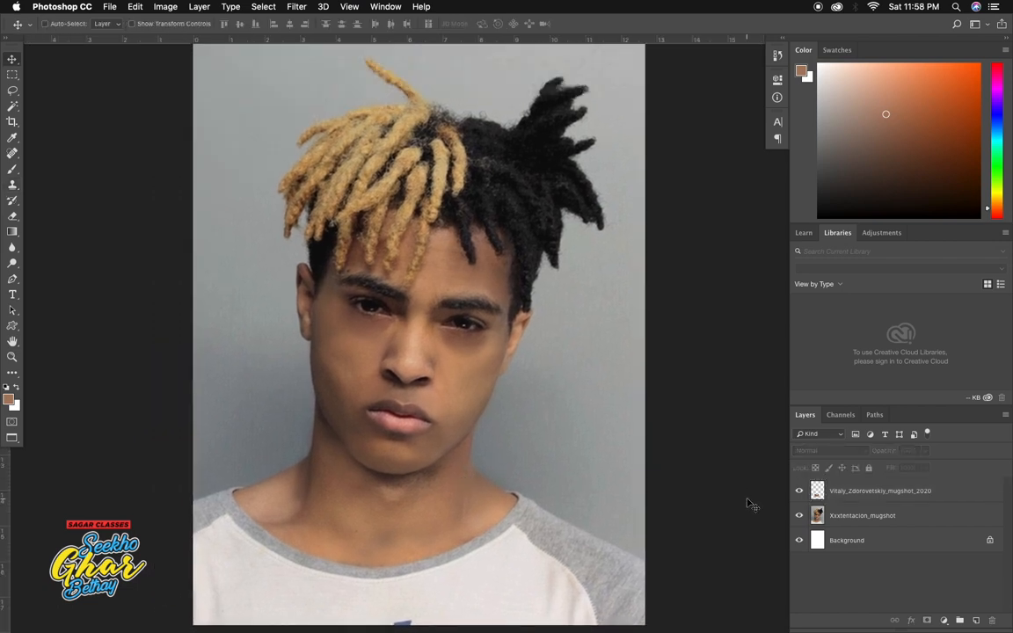
Compare the image with the neck patch layer and the portrait layer hidden and shown in turn
left_click(799, 490)
left_click(799, 491)
left_click(799, 490)
left_click(799, 490)
left_click(858, 517)
left_click(799, 515)
left_click(799, 515)
Try to merge the neck patch layer and the portrait layer, and check the patch by toggling its visibility
left_click(858, 492, "shift")
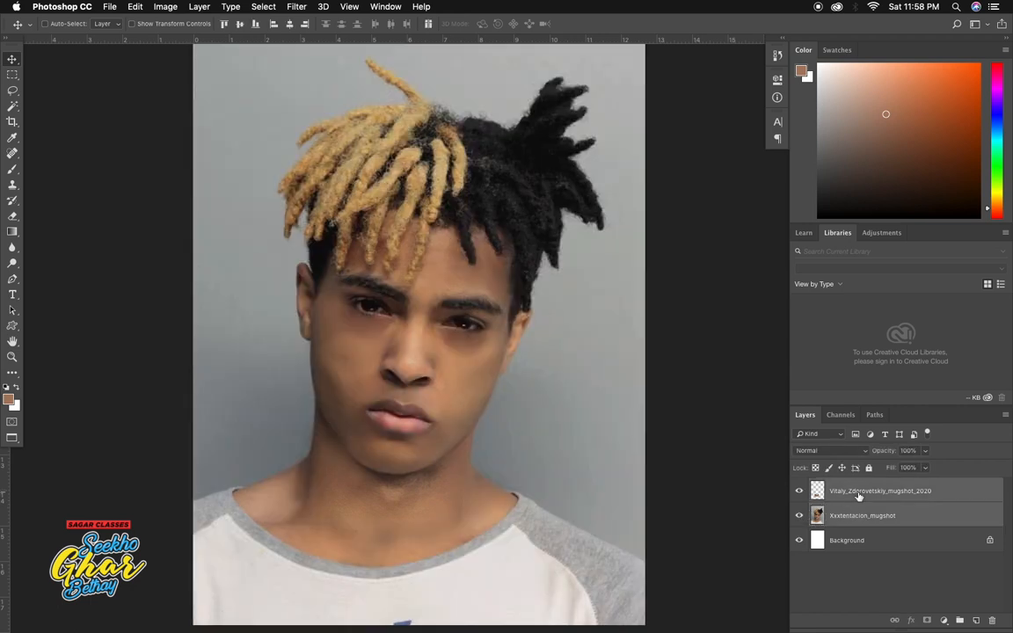
right_click(848, 512)
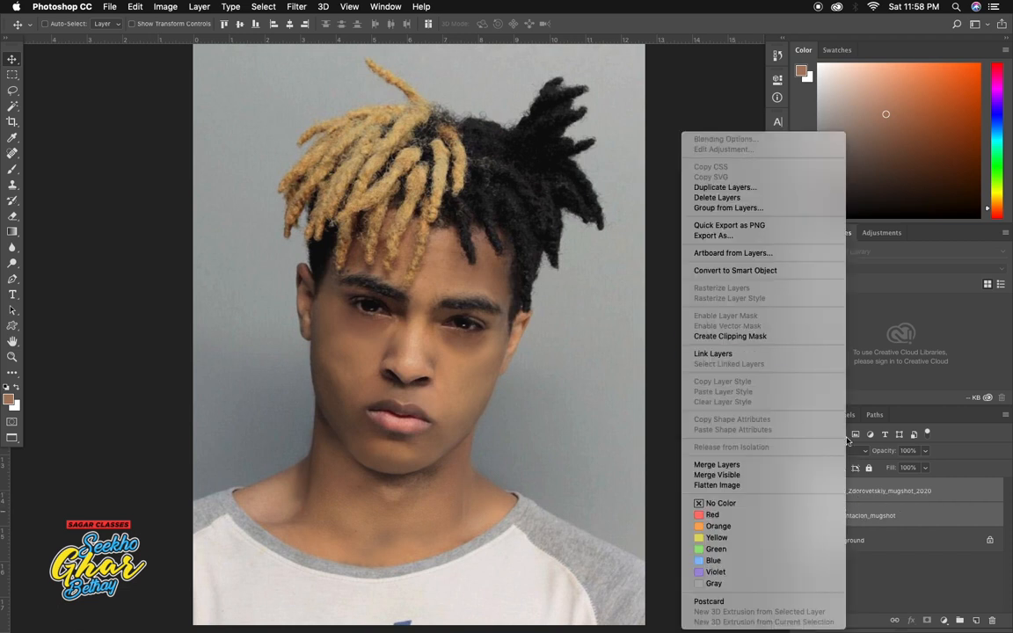
left_click(734, 466)
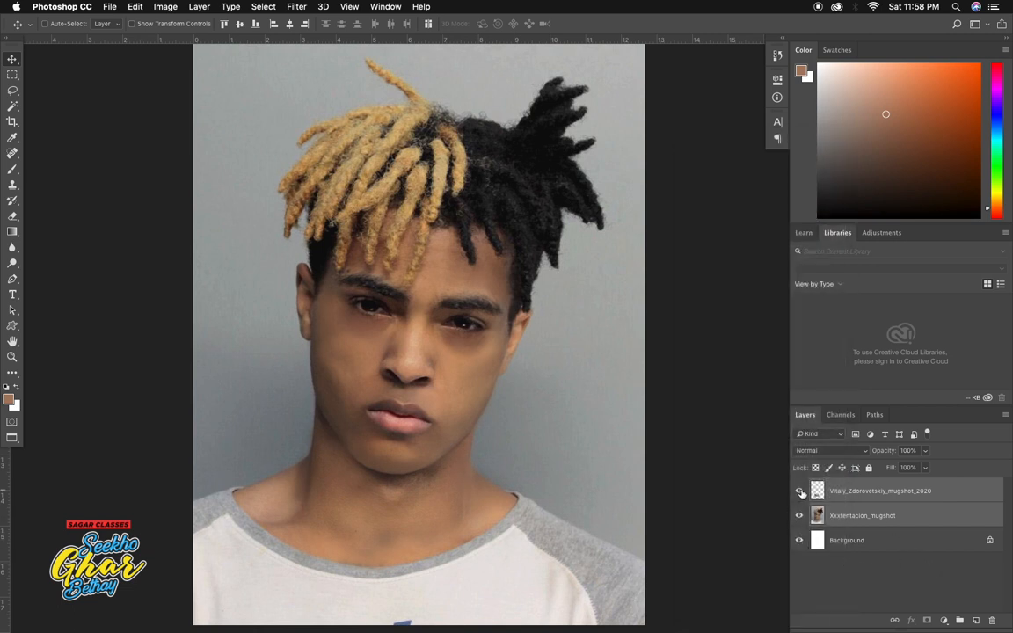
left_click(799, 492)
left_click(799, 492)
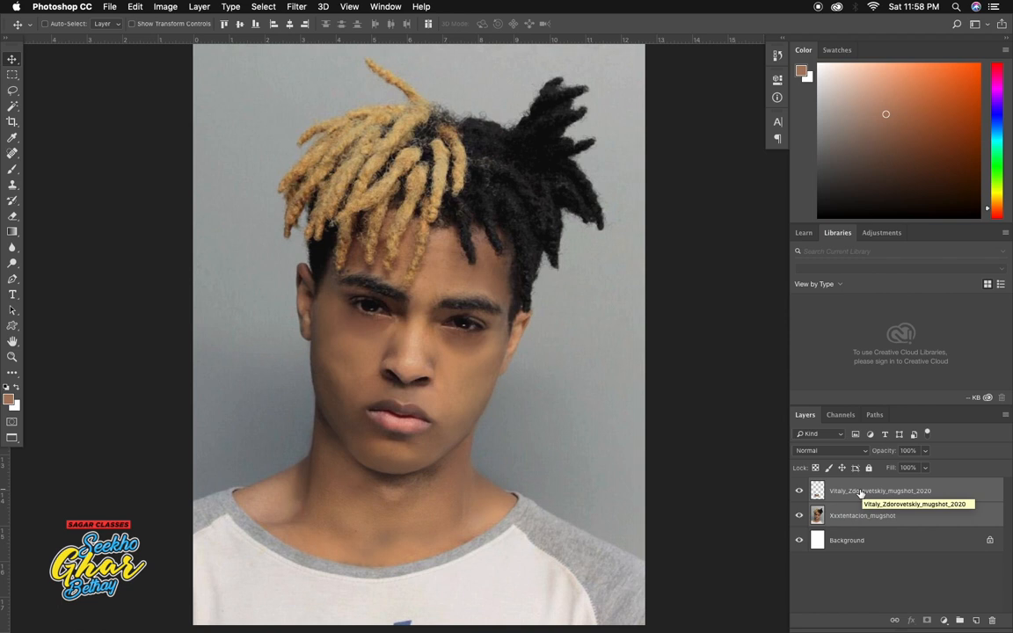
Try moving the portrait layer independently of the neck patch, and undo each shift
left_click(877, 517)
left_click_drag(529, 479, 629, 472)
key("super+z")
key("super+z")
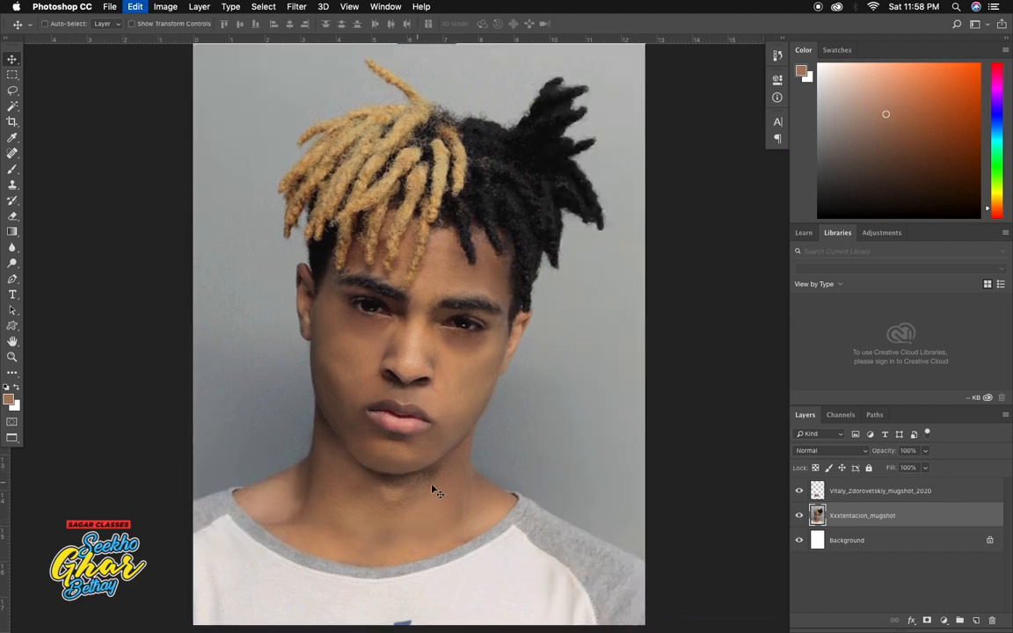
left_click_drag(410, 480, 474, 489)
key("super+z")
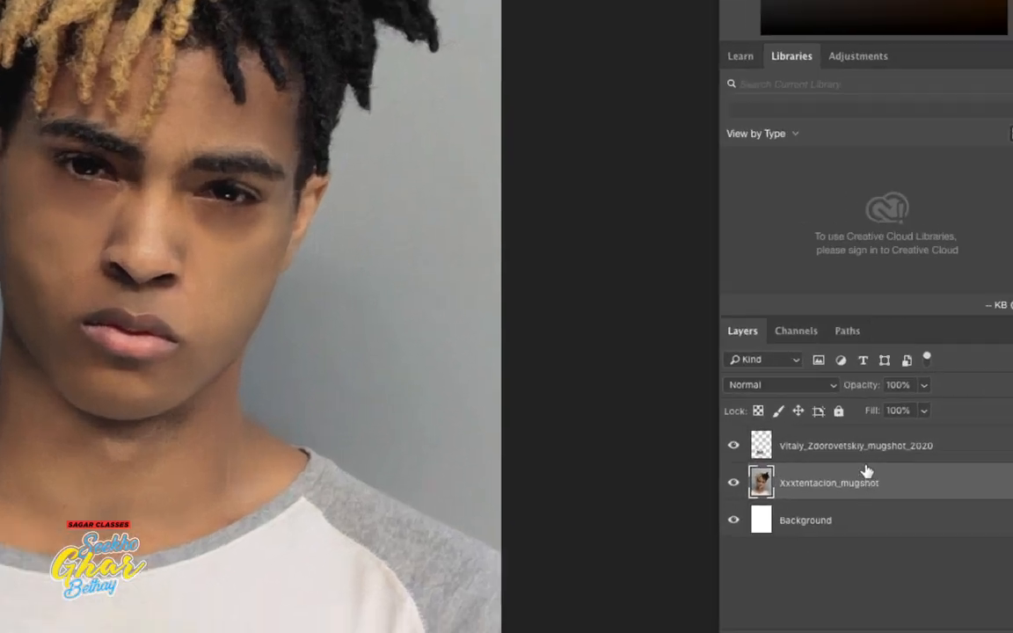
Link the neck patch layer and the portrait layer together
left_click(887, 494, "shift")
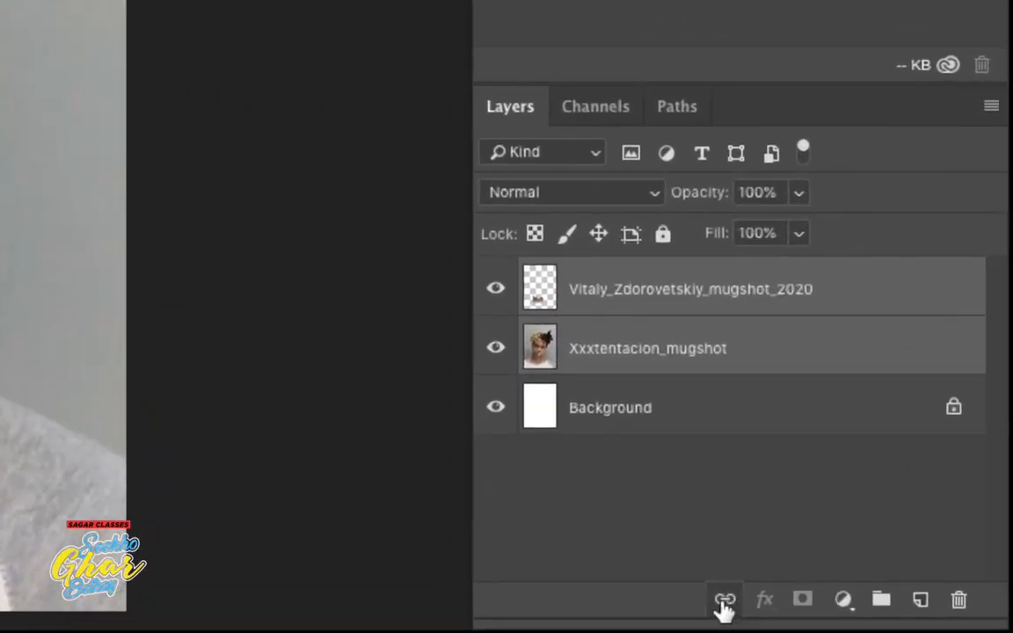
left_click(725, 602)
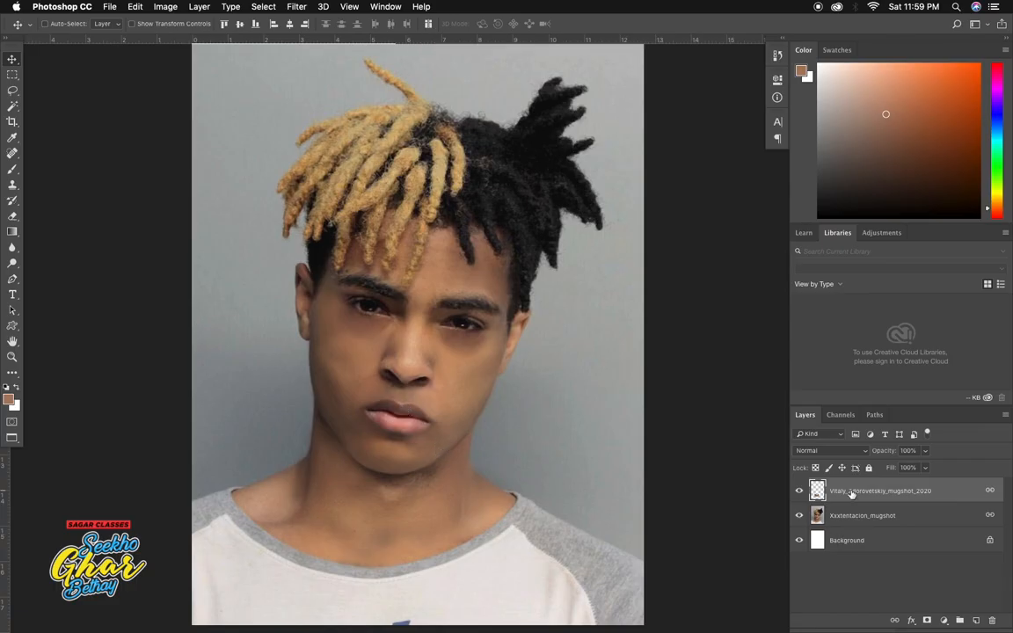
left_click_drag(850, 495, 747, 501)
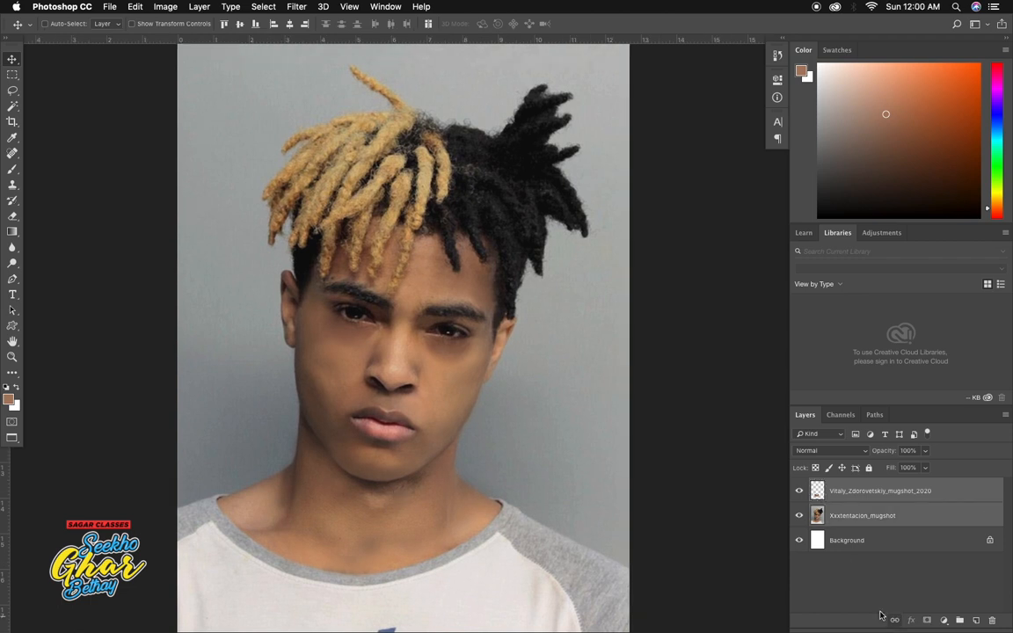
Group the neck patch and portrait layers, and inspect the group's contents by toggling each layer's visibility
right_click(869, 525)
left_click(925, 566)
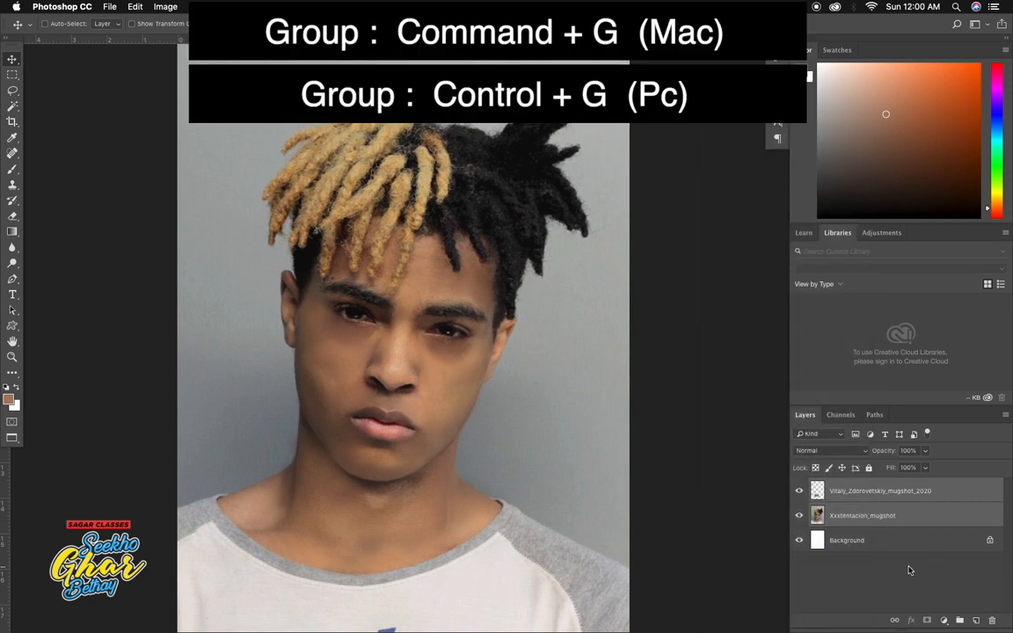
key("super+g")
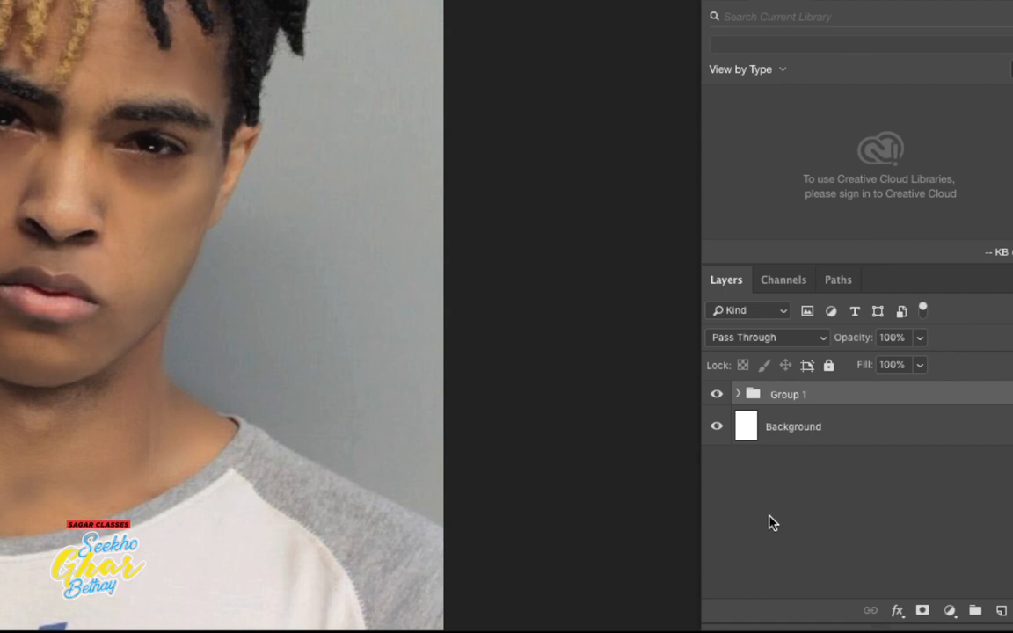
left_click(739, 396)
left_click(717, 426)
left_click(716, 426)
left_click(716, 468)
left_click(717, 467)
left_click(738, 395)
Try moving the grouped layers around the canvas, and undo both the moves and the grouping
left_click_drag(261, 326, 420, 308)
left_click_drag(327, 310, 246, 289)
key("super+z")
key("super+z")
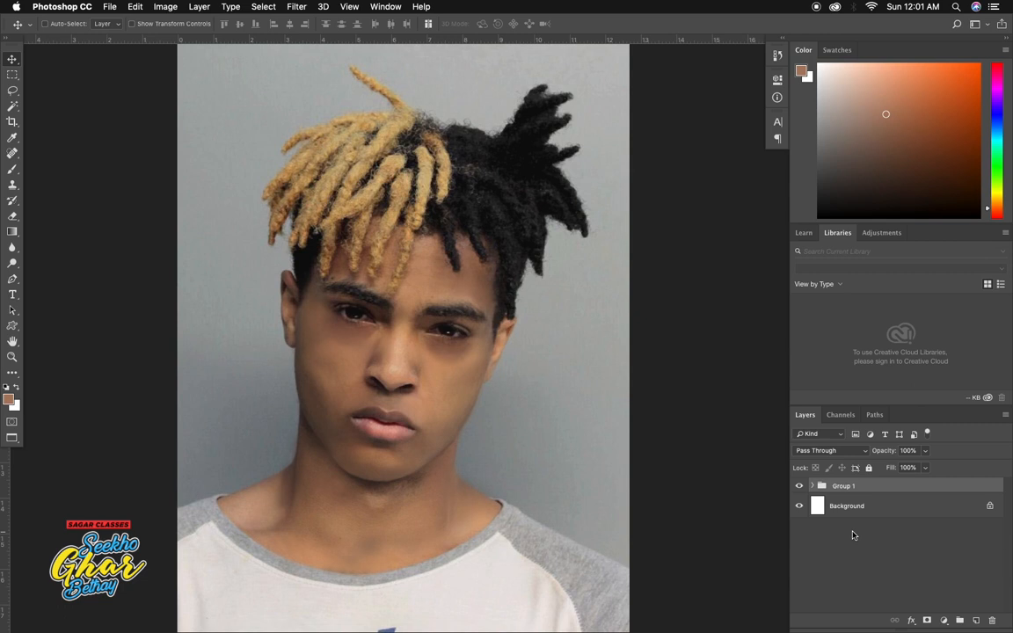
key("super+t")
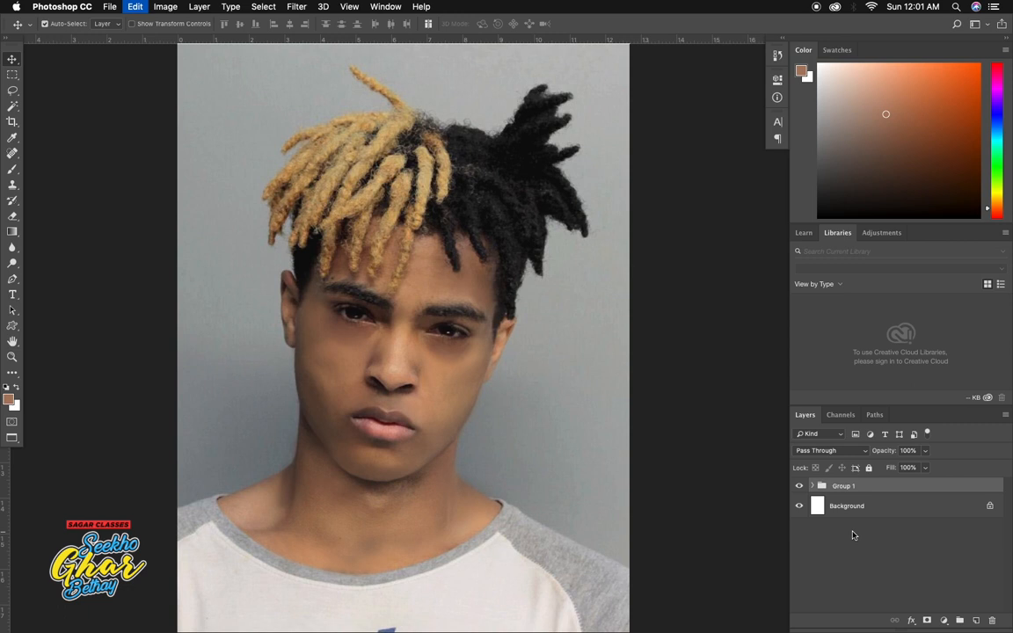
key("super+z")
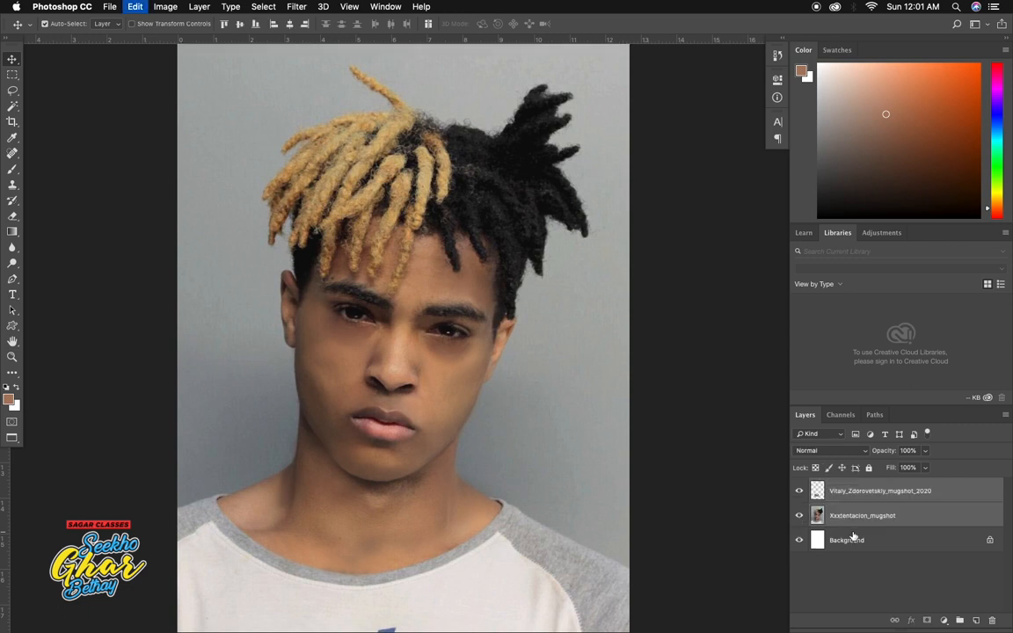
Merge the neck patch and portrait layers into a single layer, checking it by toggling its visibility
left_click(895, 620)
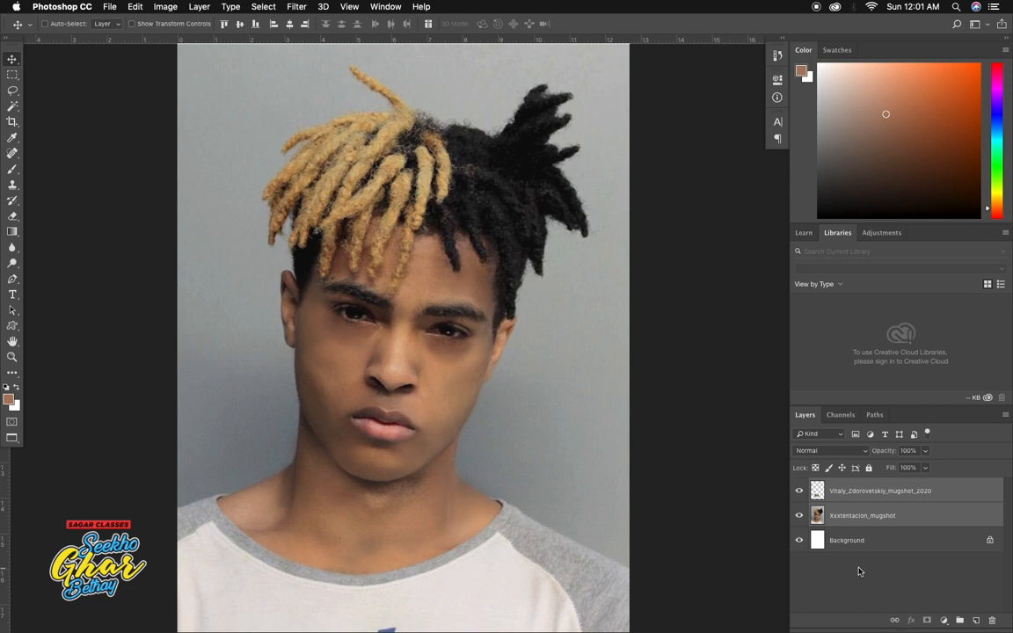
right_click(836, 498)
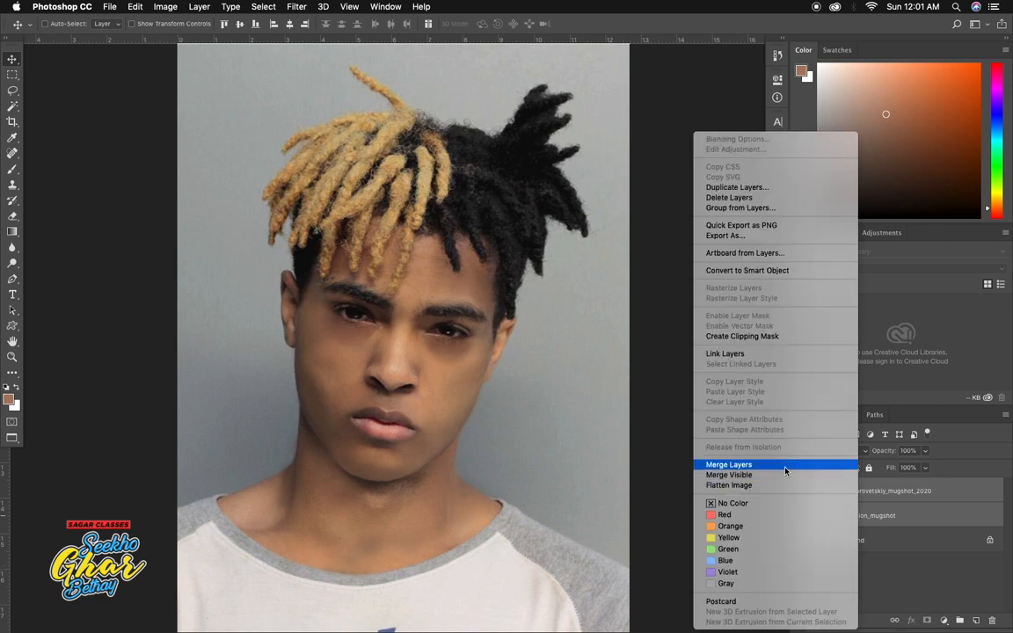
left_click(728, 465)
left_click(800, 491)
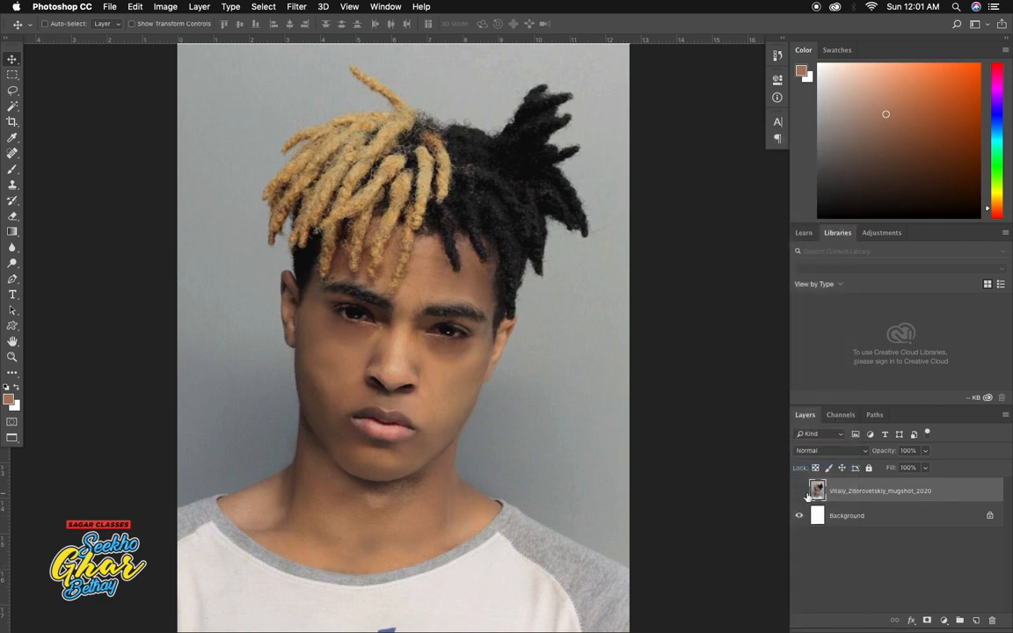
left_click(799, 492)
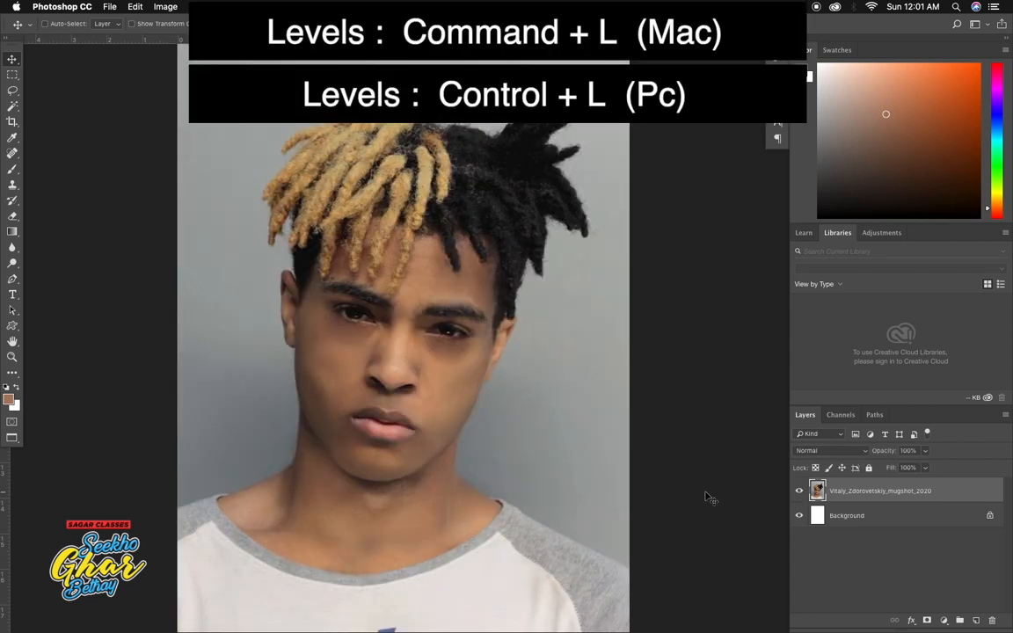
Apply Levels to the merged portrait with input black 17, midtone 1.11 and white 220
key("super+l")
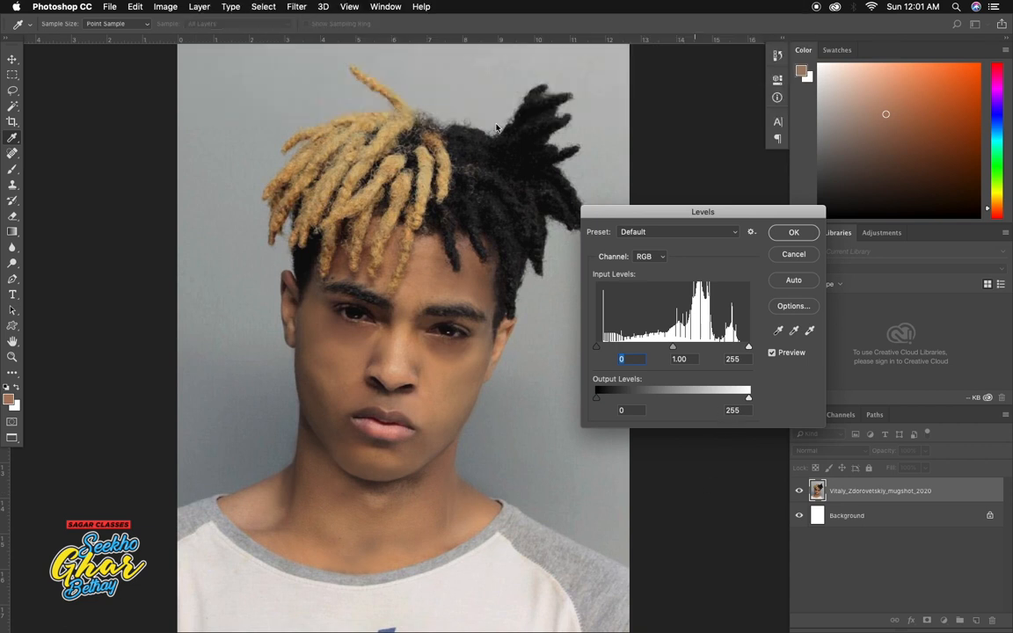
left_click(162, 6)
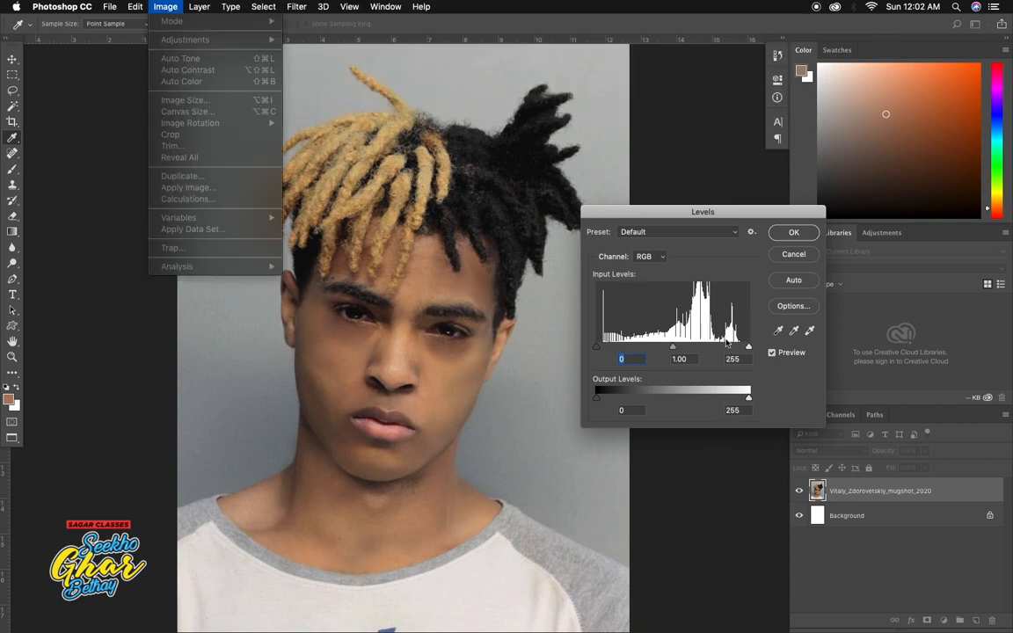
left_click(702, 215)
left_click_drag(715, 212, 694, 217)
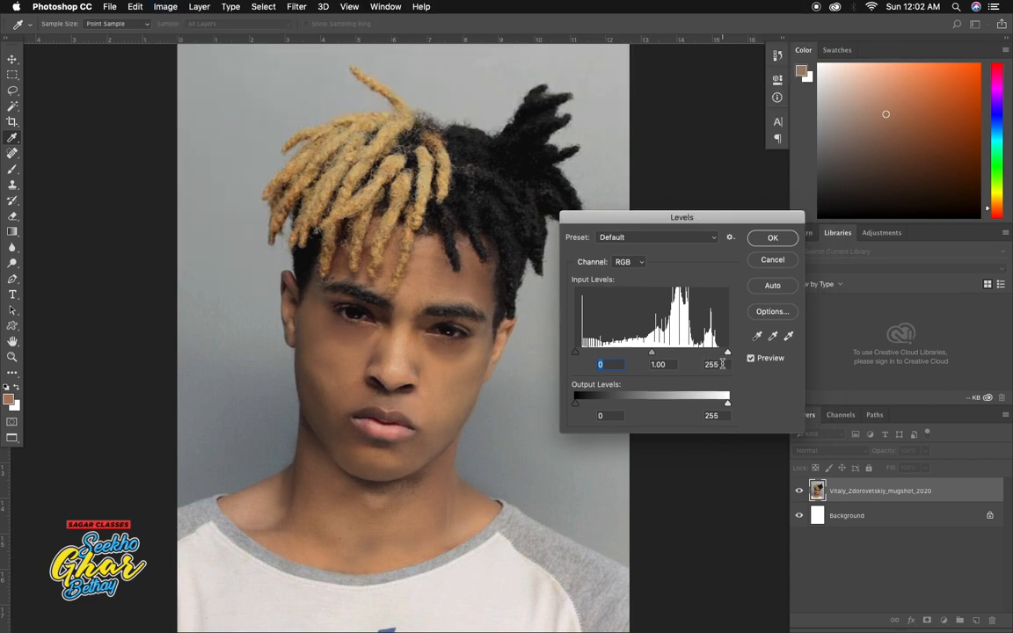
left_click_drag(727, 353, 705, 354)
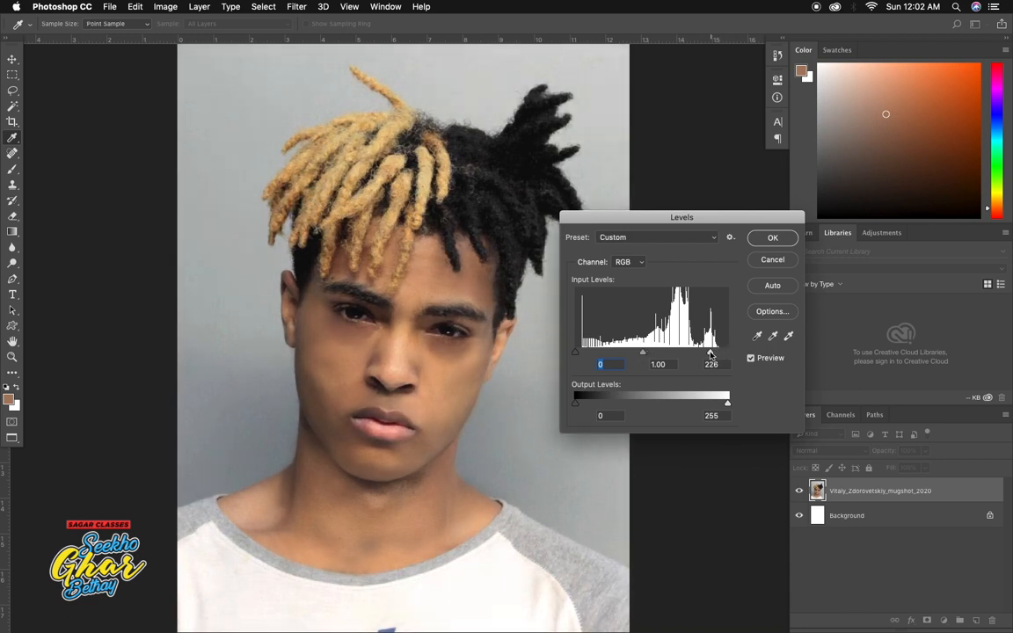
left_click_drag(640, 354, 585, 356)
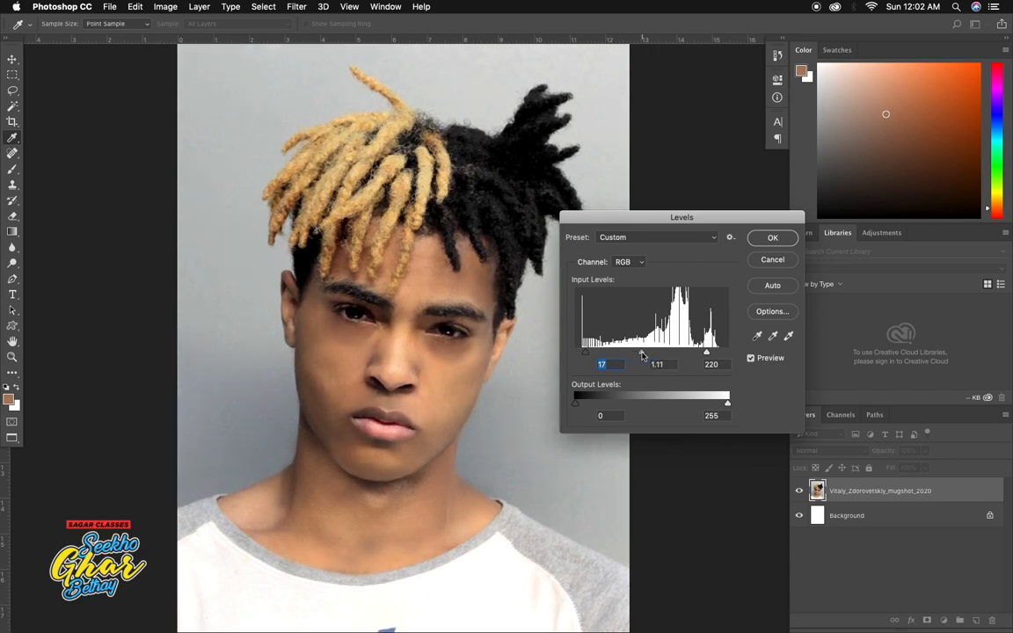
left_click(773, 237)
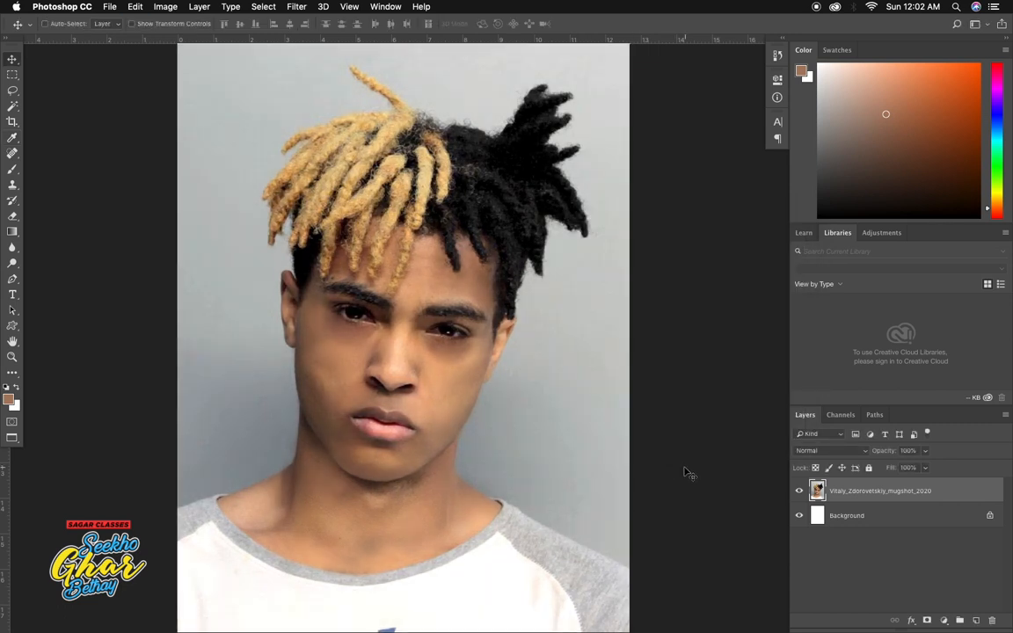
Darken the black hair with the Burn tool at 300 px, using the Midtones range and 20% exposure
left_click_drag(563, 437, 538, 427)
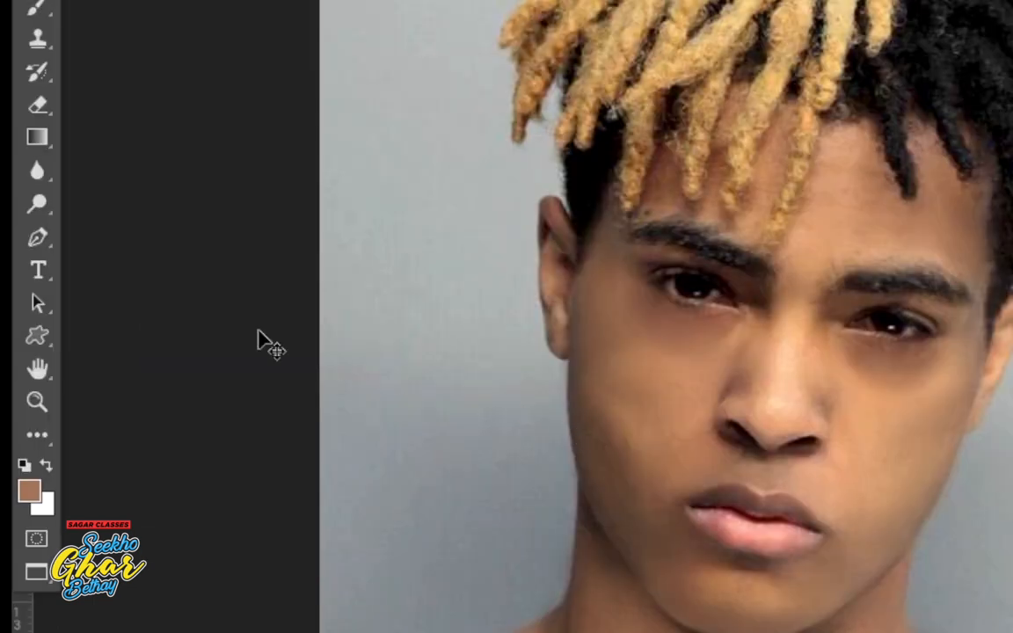
left_click(36, 204)
left_click(145, 202)
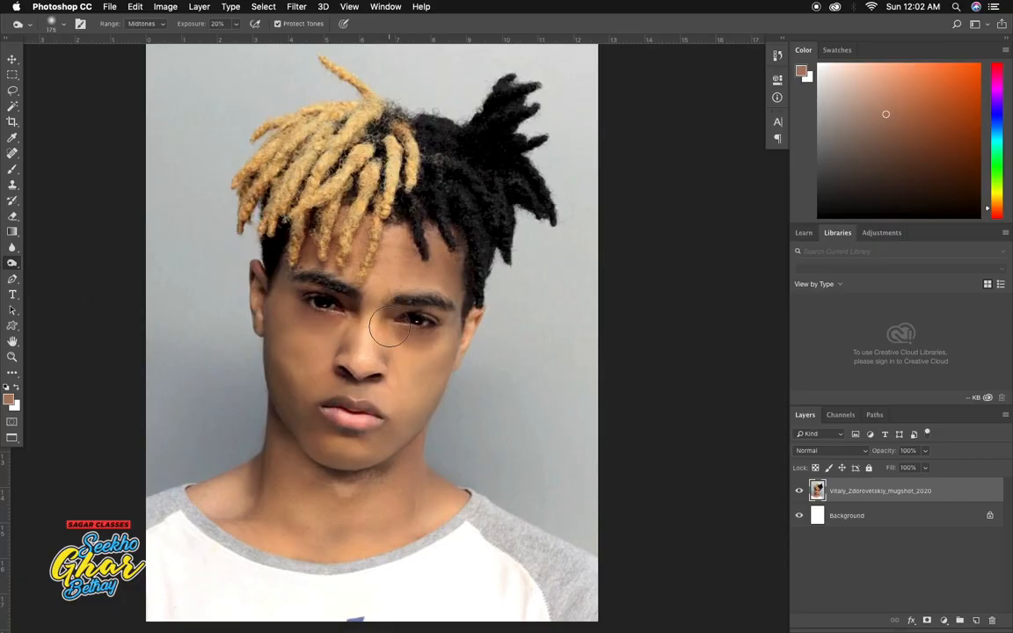
key("bracketright")
key("bracketright")
key("bracketright")
left_click_drag(451, 178, 461, 184)
Reduce the Burn tool to 50 px and deepen the facial details and the shadow under the chin
key("bracketleft")
key("bracketleft")
key("bracketleft")
key("bracketleft")
key("bracketleft")
key("bracketleft")
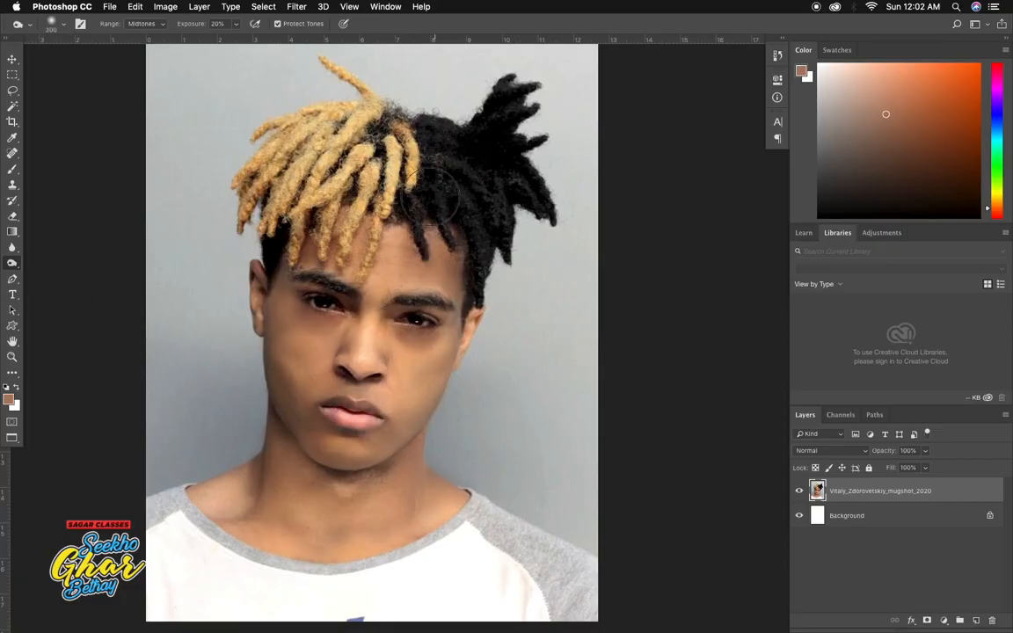
key("bracketleft")
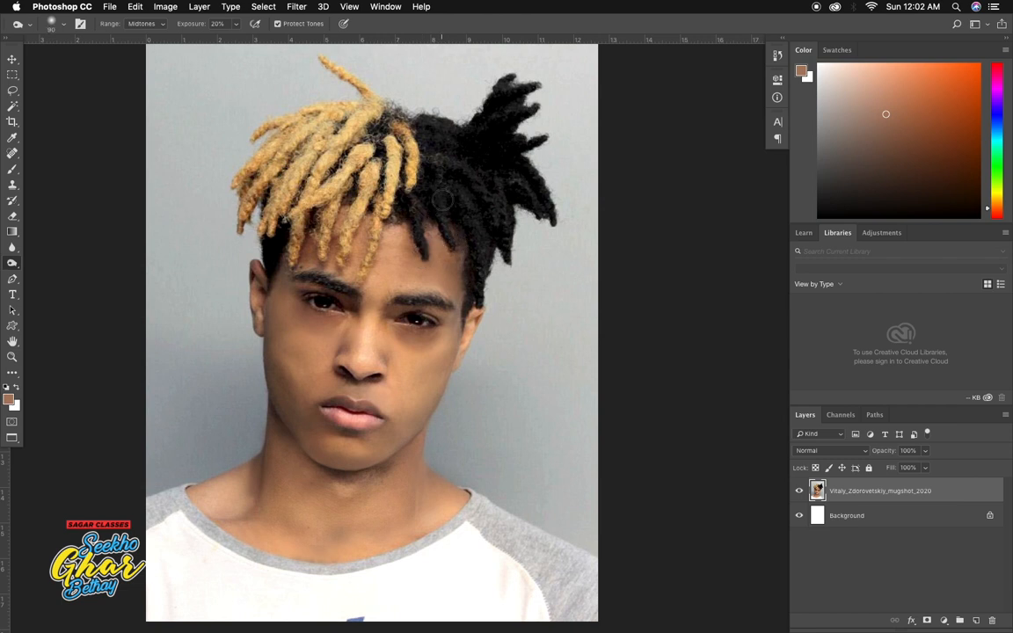
key("bracketleft")
key("bracketleft")
key("bracketleft")
key("bracketleft")
key("bracketleft")
key("bracketleft")
key("bracketleft")
scroll(328, 351, "up", 3)
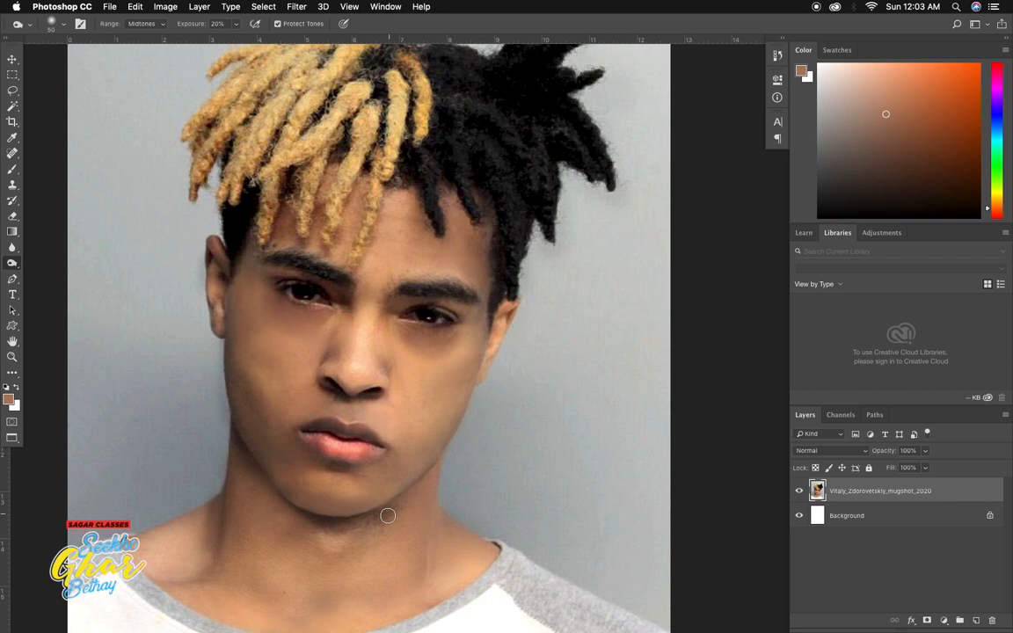
Enlarge the Burn tool's brush to 250 px for broader shading over the hair
scroll(387, 515, "down", 3)
scroll(519, 457, "down", 3)
key("bracketright")
key("bracketright")
key("bracketright")
key("bracketright")
key("bracketright")
key("bracketright")
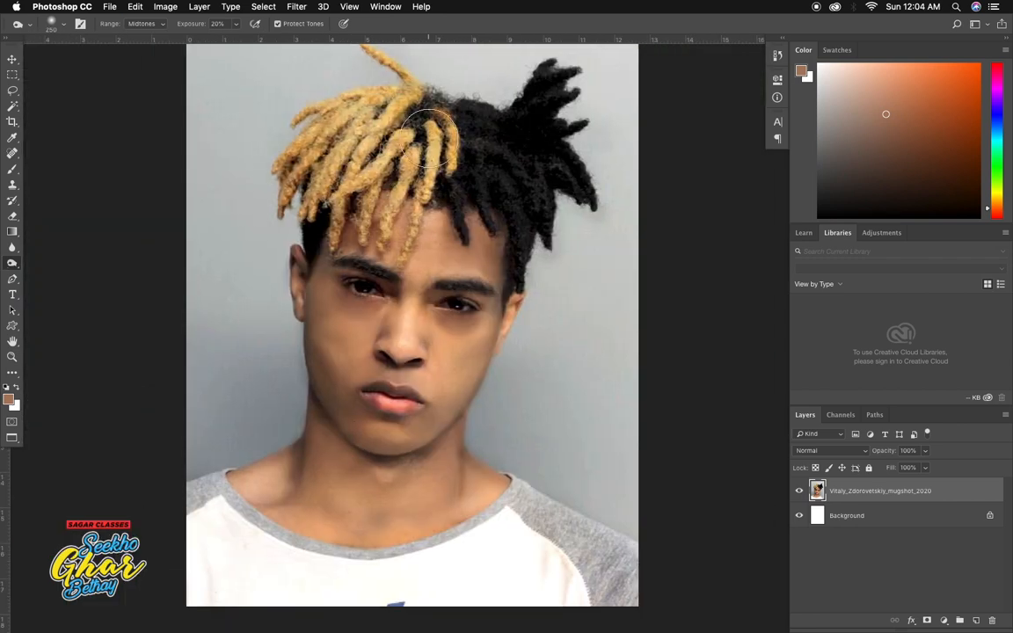
Sample nearby skin tones with the Brush tool and paint them softly over the cheek, nose and neck below the chin
key("b")
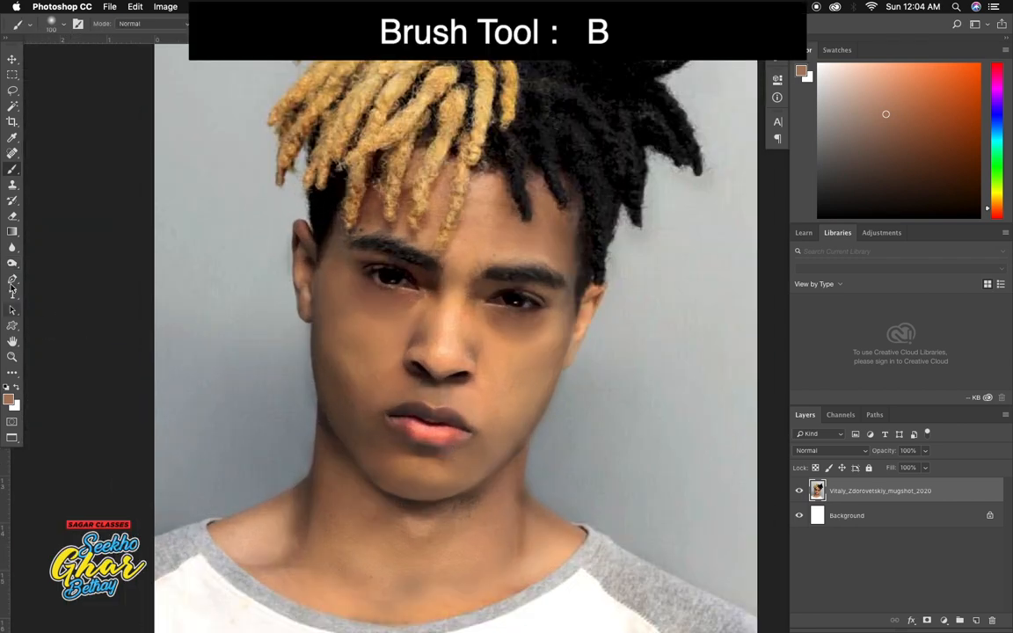
left_click(376, 331, "alt")
left_click_drag(374, 332, 355, 321)
left_click(329, 294, "alt")
left_click(447, 324, "alt")
left_click_drag(447, 325, 445, 350)
left_click(429, 372, "alt")
left_click(413, 529, "alt")
left_click_drag(458, 518, 475, 503)
left_click(359, 512, "alt")
left_click(422, 261, "alt")
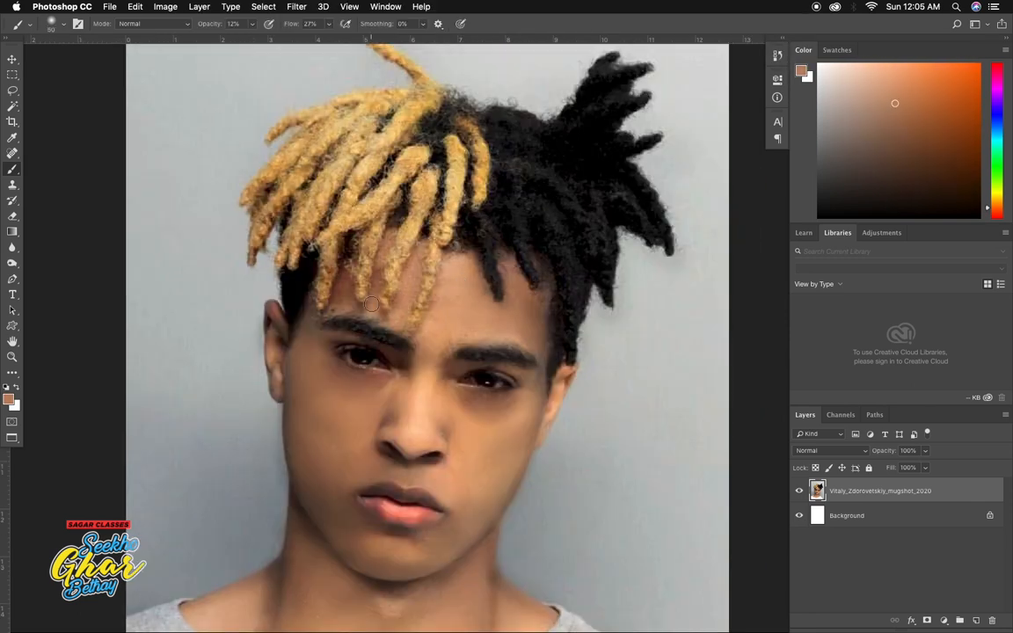
Blend sampled skin tones over the forehead near the dark hairline and beneath the eye beside the nose
left_click(462, 238, "alt")
left_click(546, 284, "alt")
left_click_drag(535, 303, 555, 254)
left_click(494, 338, "alt")
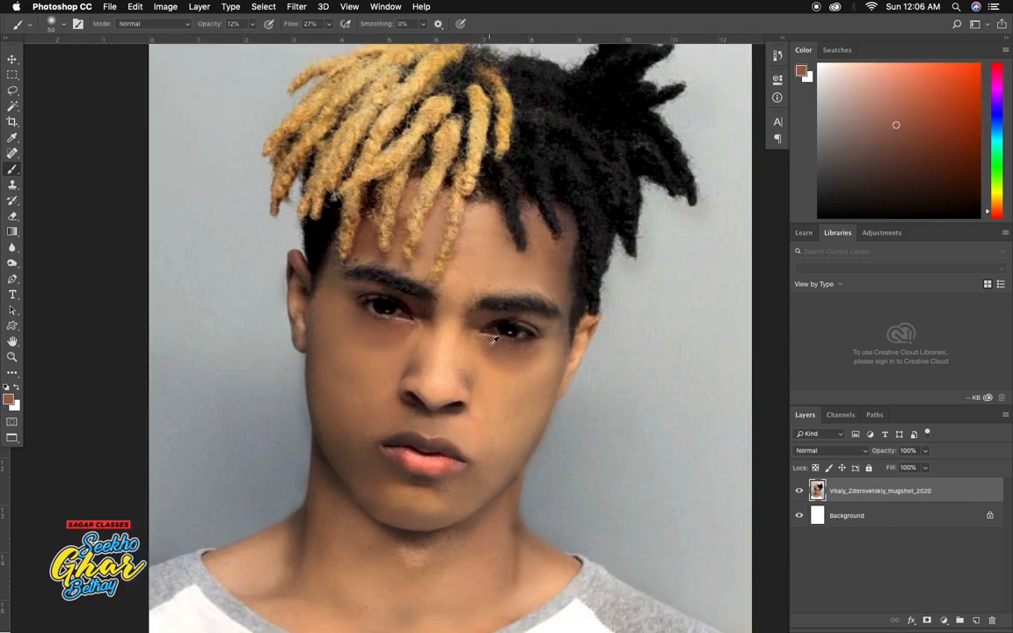
left_click(488, 344, "alt")
left_click_drag(474, 372, 459, 341)
left_click(447, 323, "alt")
Enlarge the Brush to 200 px and smooth the cheek and jawline with sampled skin colors
left_click(384, 360, "alt")
key("bracketright")
key("bracketright")
key("bracketright")
key("bracketright")
key("bracketright")
key("bracketright")
key("bracketright")
key("bracketright")
key("bracketright")
left_click(312, 347, "alt")
key("super+minus")
key("super+plus")
left_click(336, 459, "alt")
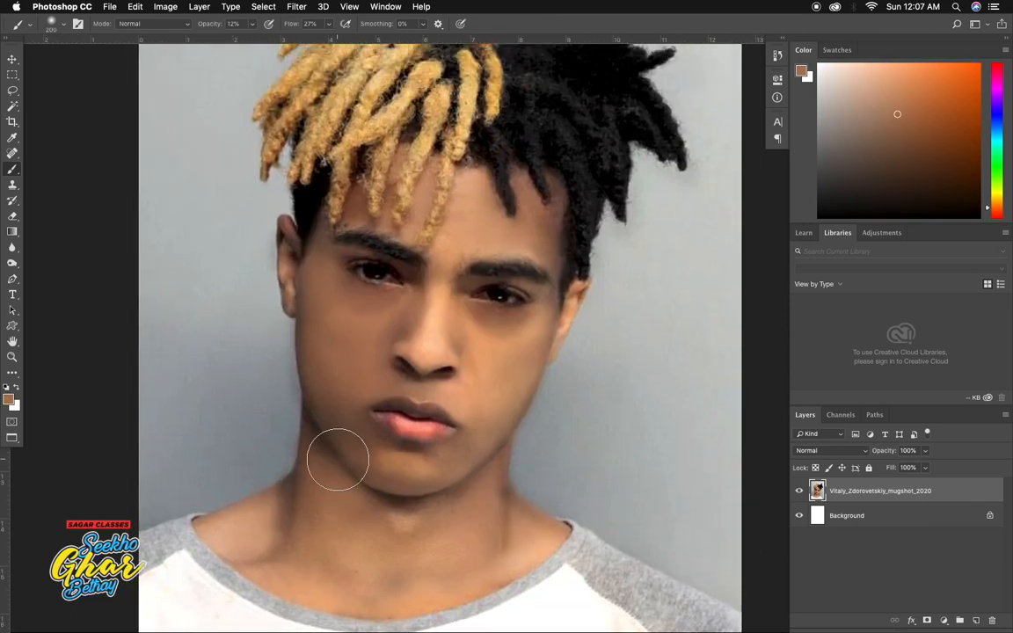
key("super+minus")
key("super+minus")
key("super+minus")
key("super+plus")
key("super+plus")
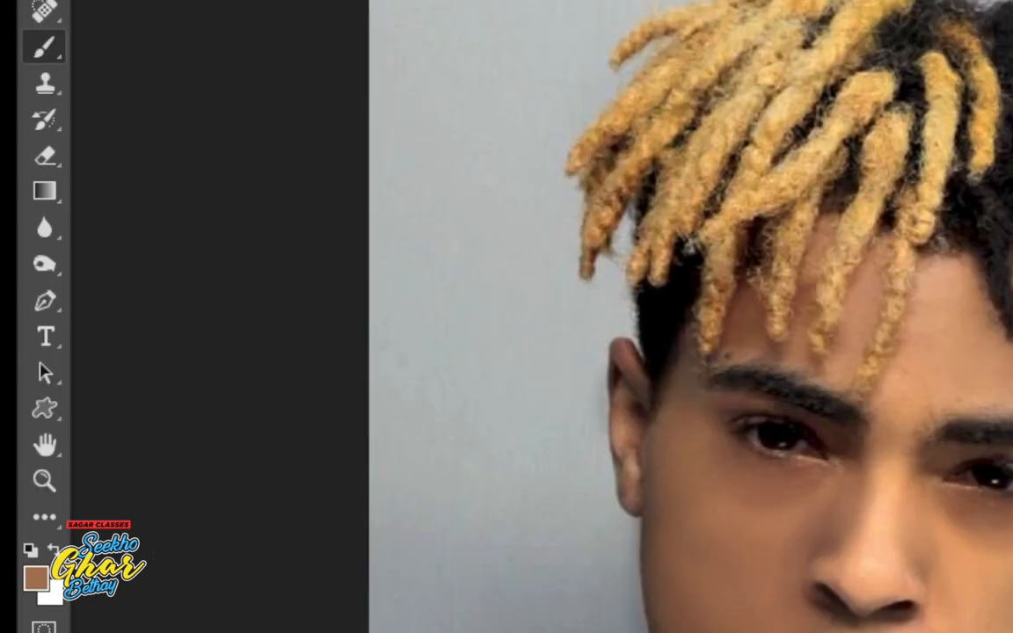
Brighten the white of the eye near the black hair using the Dodge tool with a small 15 px brush
left_click(39, 272)
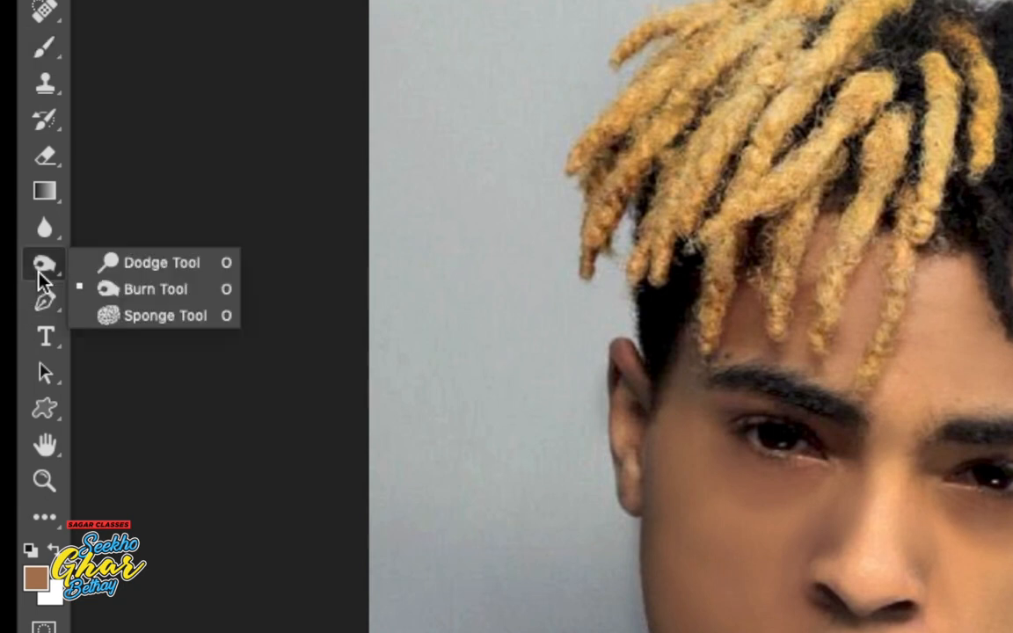
left_click(156, 288)
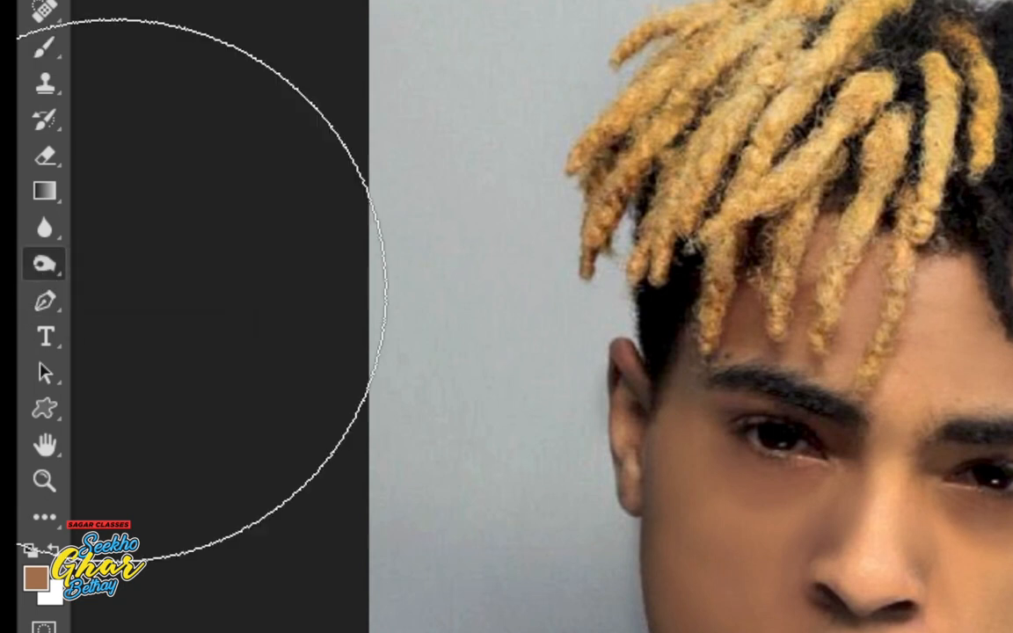
left_click(47, 265)
left_click(141, 263)
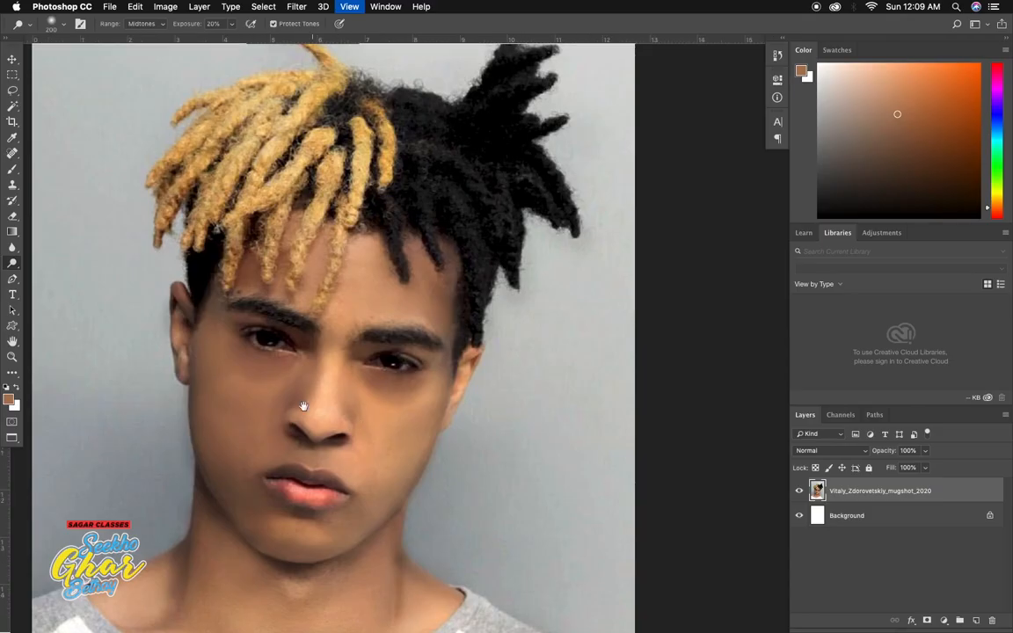
left_click_drag(304, 406, 357, 367)
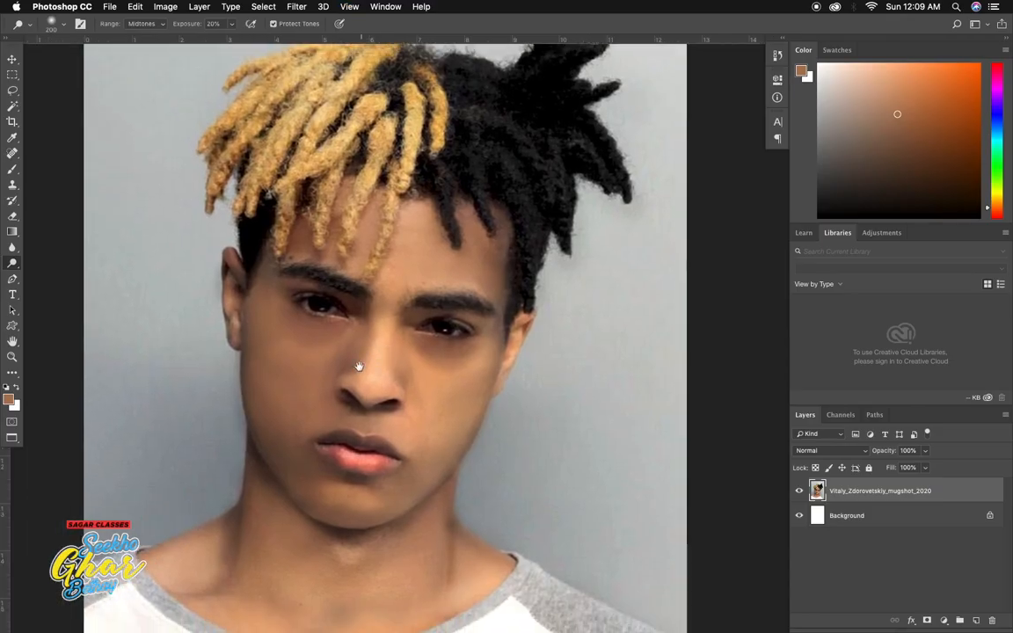
key("super+plus")
key("super+plus")
key("super+plus")
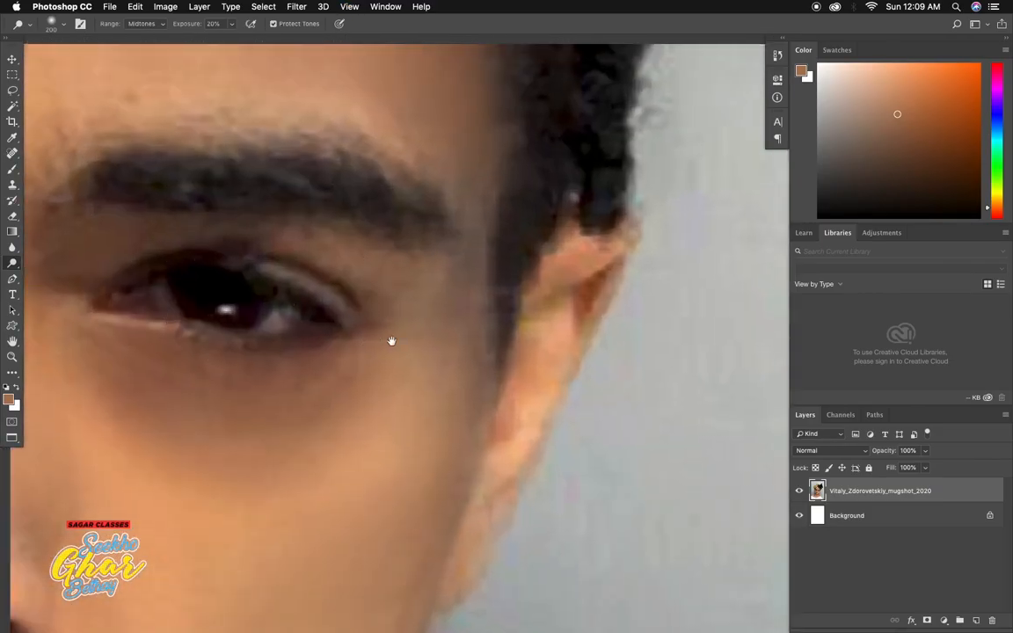
left_click_drag(274, 300, 401, 345)
key("bracketleft")
key("bracketleft")
key("bracketleft")
key("bracketleft")
key("bracketleft")
key("bracketleft")
key("bracketleft")
key("bracketleft")
key("bracketleft")
key("bracketleft")
key("bracketleft")
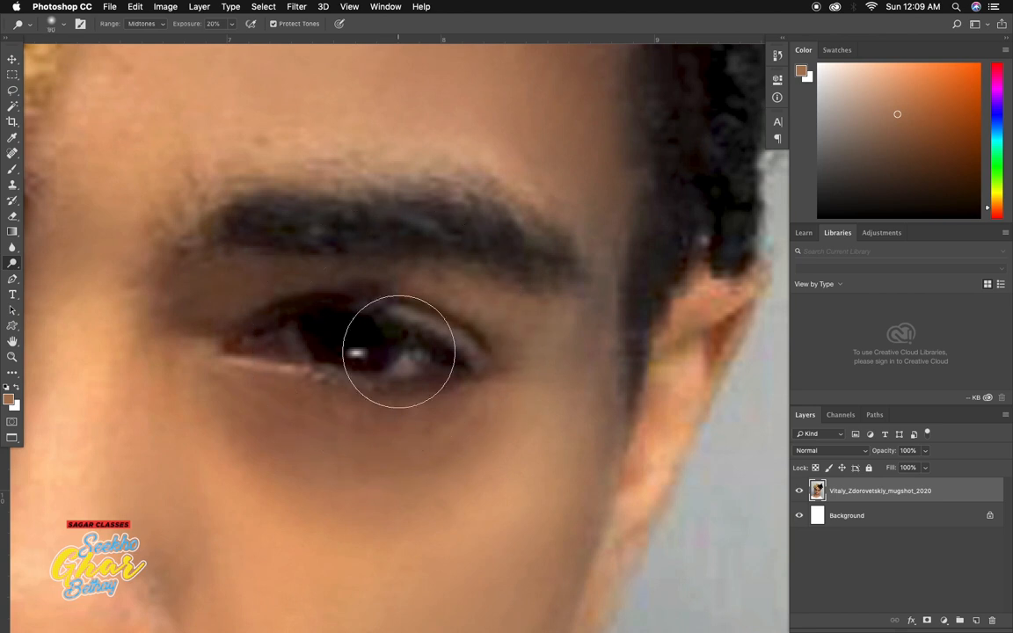
key("bracketleft")
key("bracketleft")
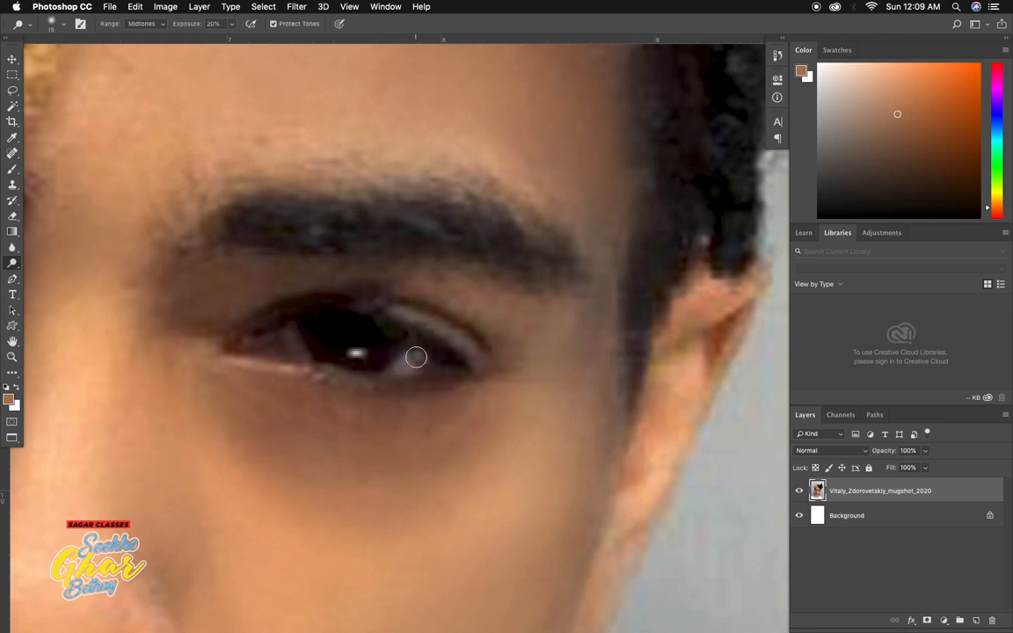
left_click_drag(401, 362, 301, 361)
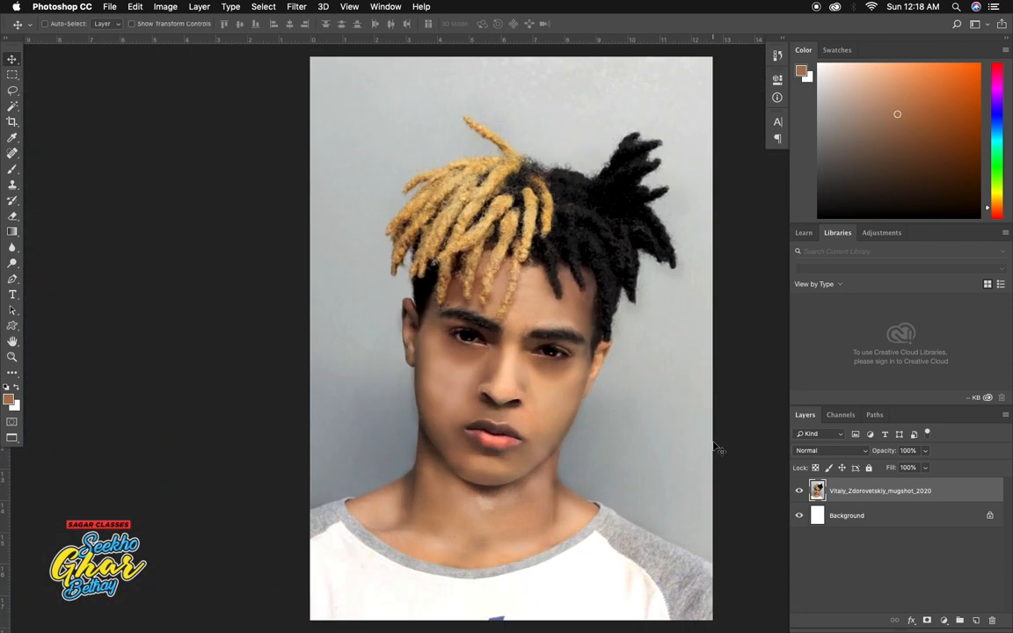
Scale the portrait layer up to about 111% with Free Transform and reposition it within the canvas
left_click_drag(653, 396, 561, 383)
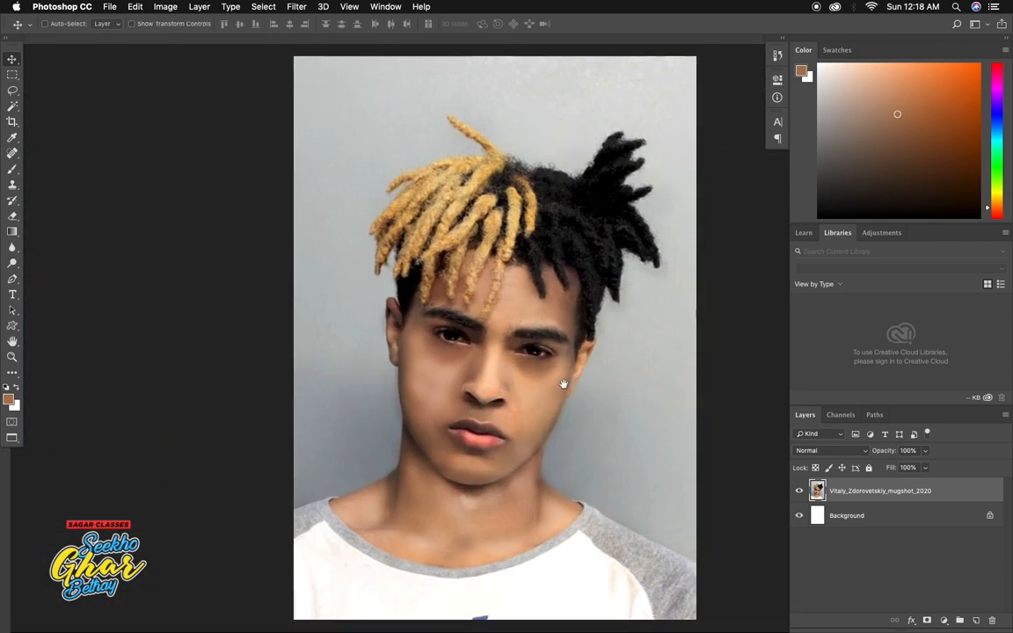
key("super+r")
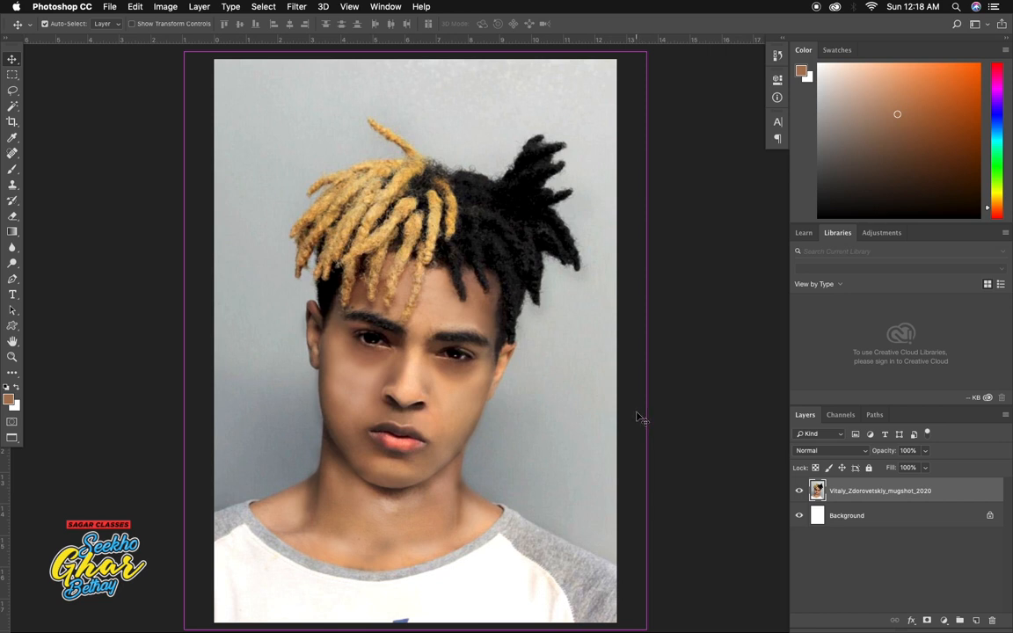
key("super+t")
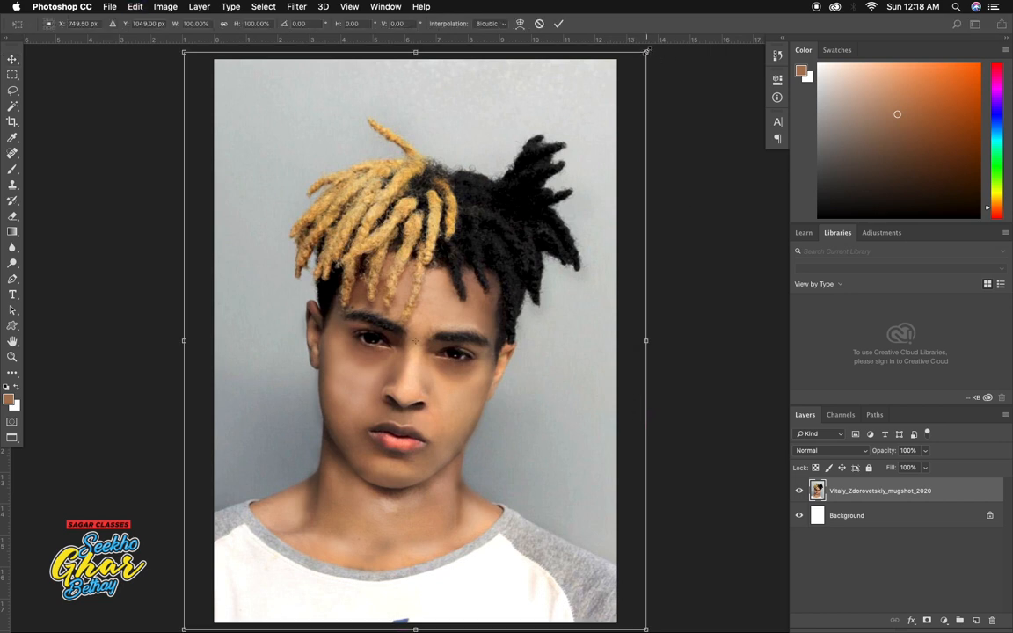
key("super+minus")
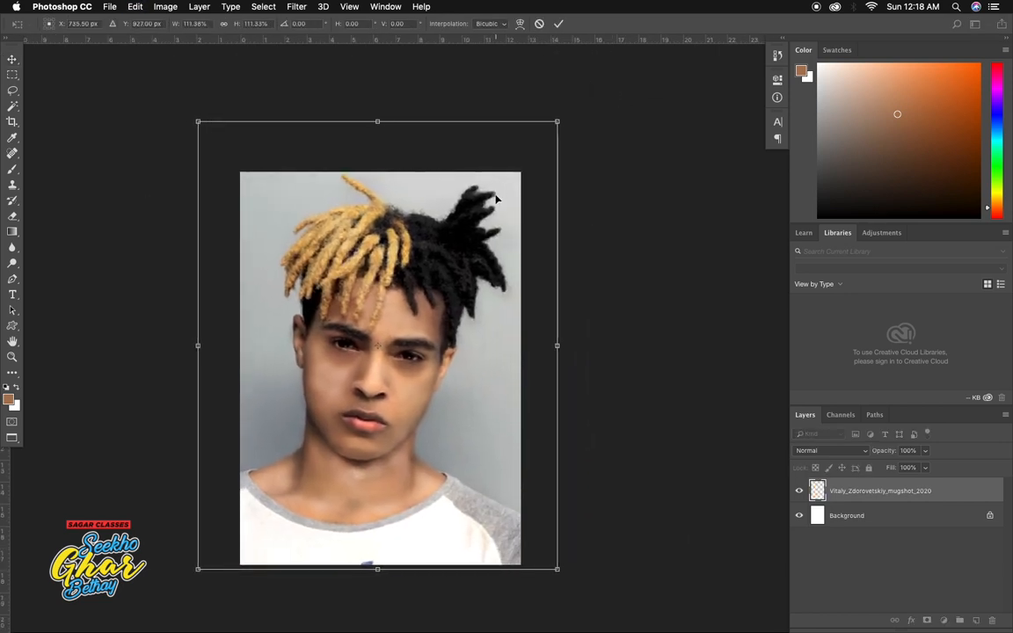
key("Return")
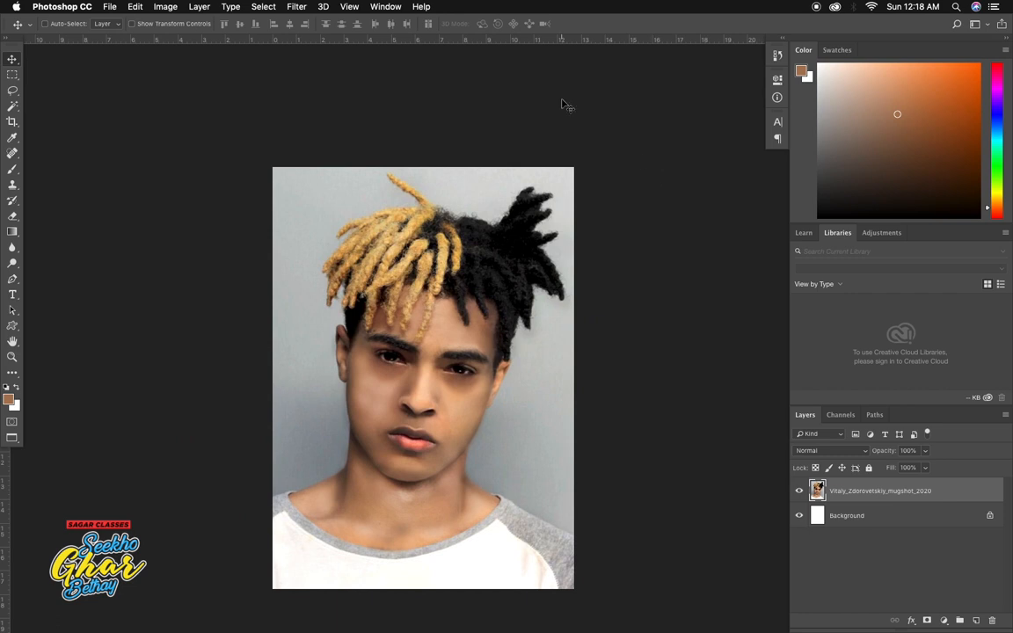
Apply Smart Sharpen to the portrait with amount 230%, radius 2.4 px and noise reduction 7%
left_click(295, 5)
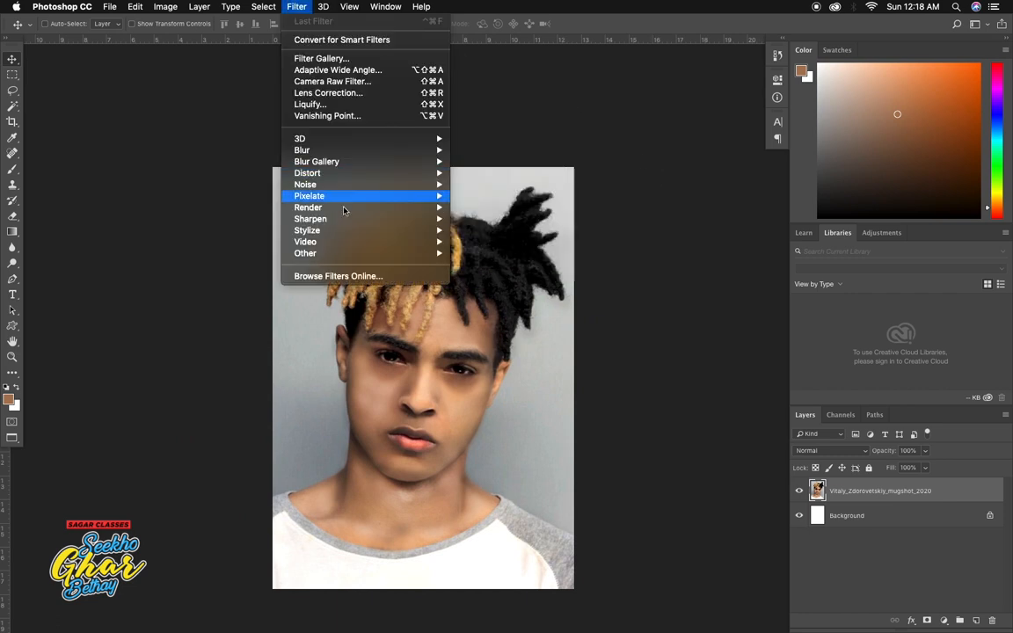
mouse_move(343, 218)
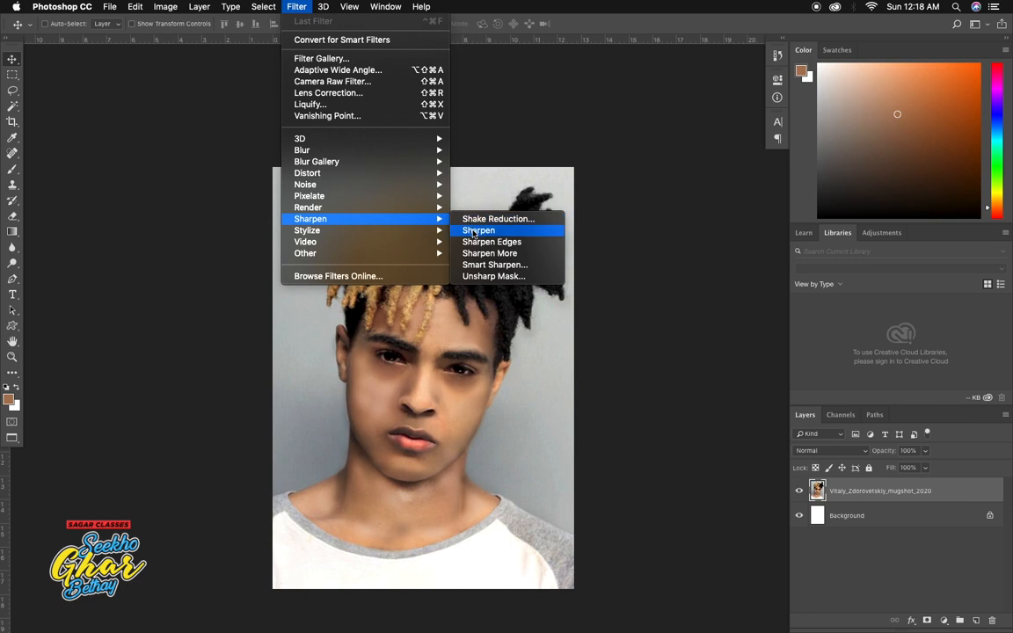
left_click(483, 266)
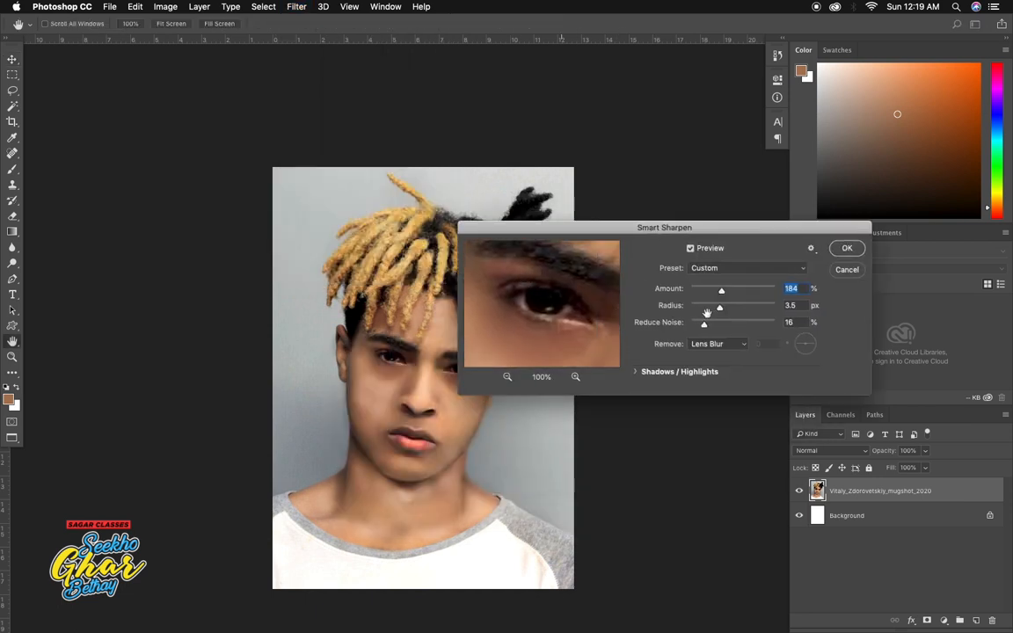
left_click_drag(721, 290, 731, 293)
left_click(726, 311)
left_click_drag(718, 327, 729, 292)
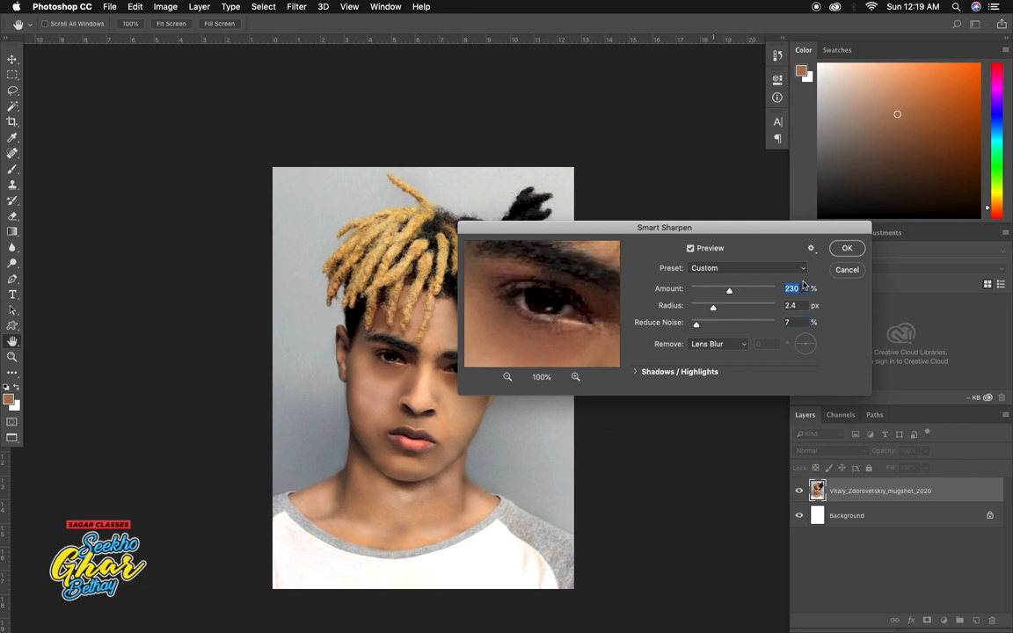
key("Tab")
key("Return")
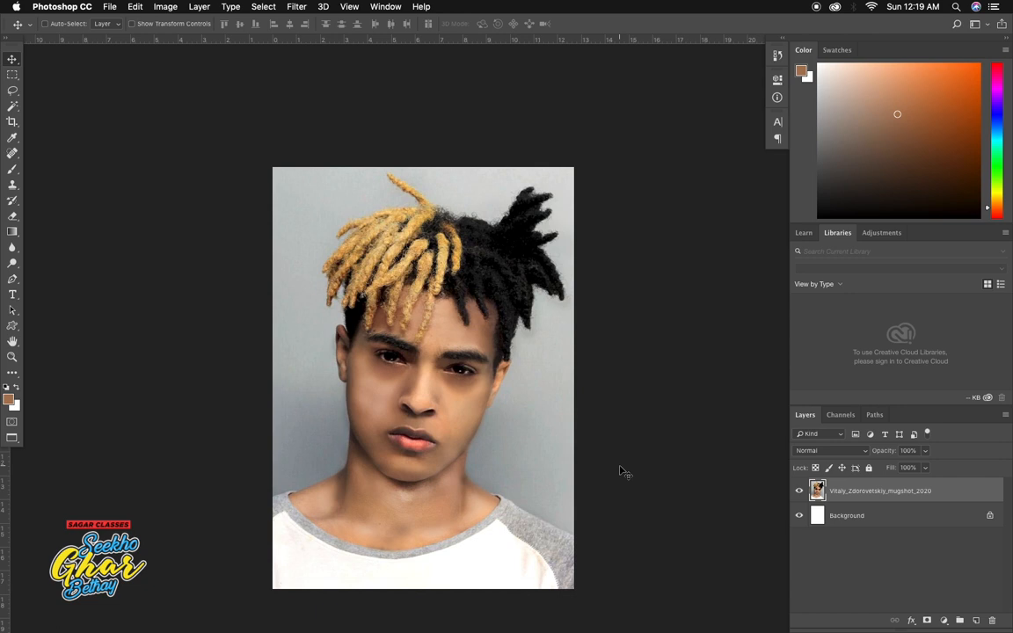
key("shift+super+n")
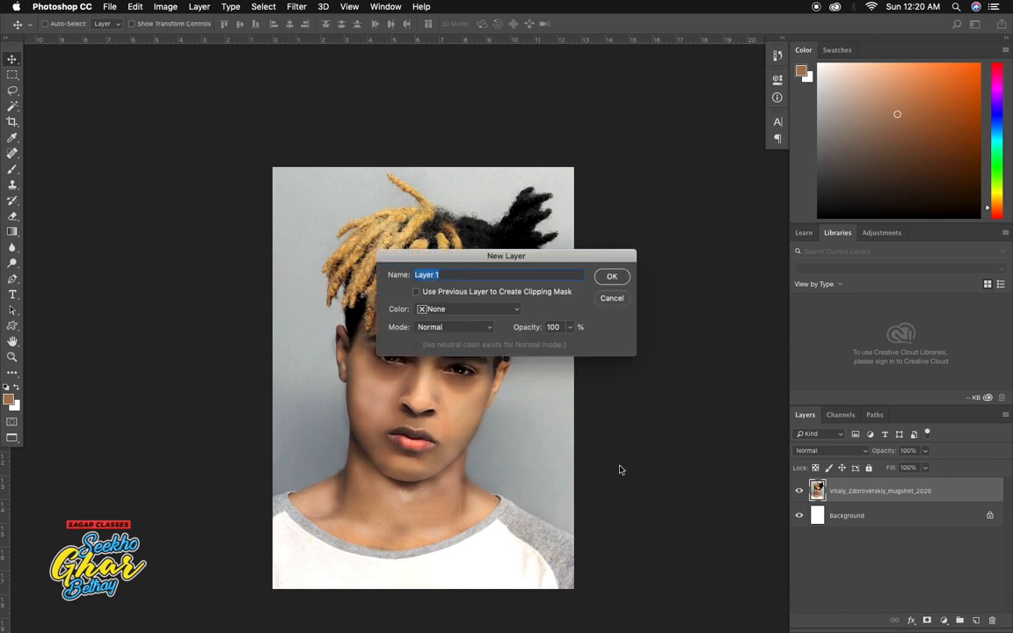
key("Return")
key("super+z")
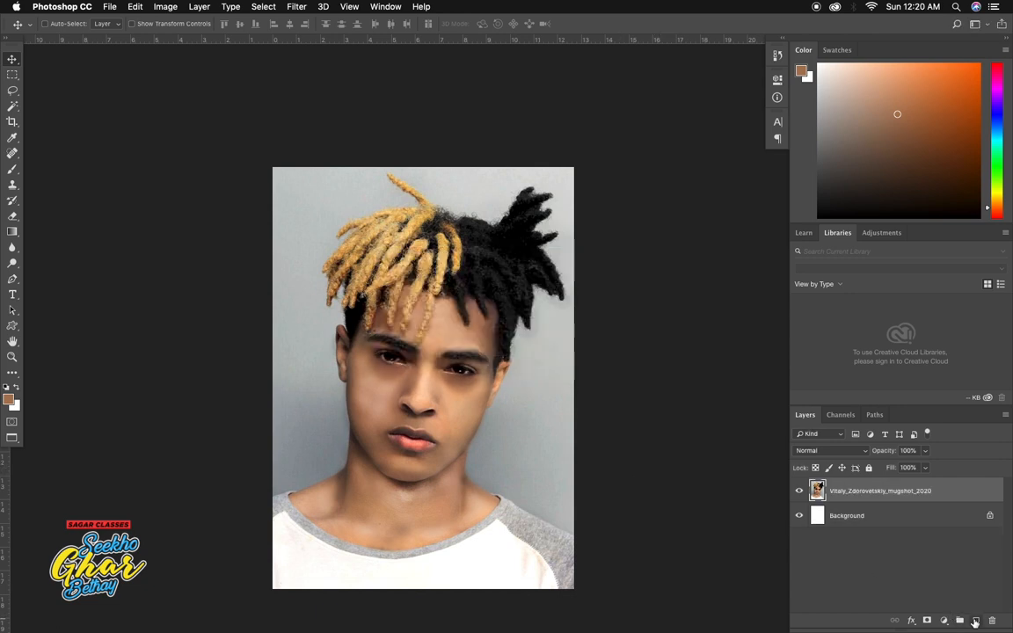
Add a new layer above the portrait, restore the default colors and fill the layer with black
key("shift+super+alt+n")
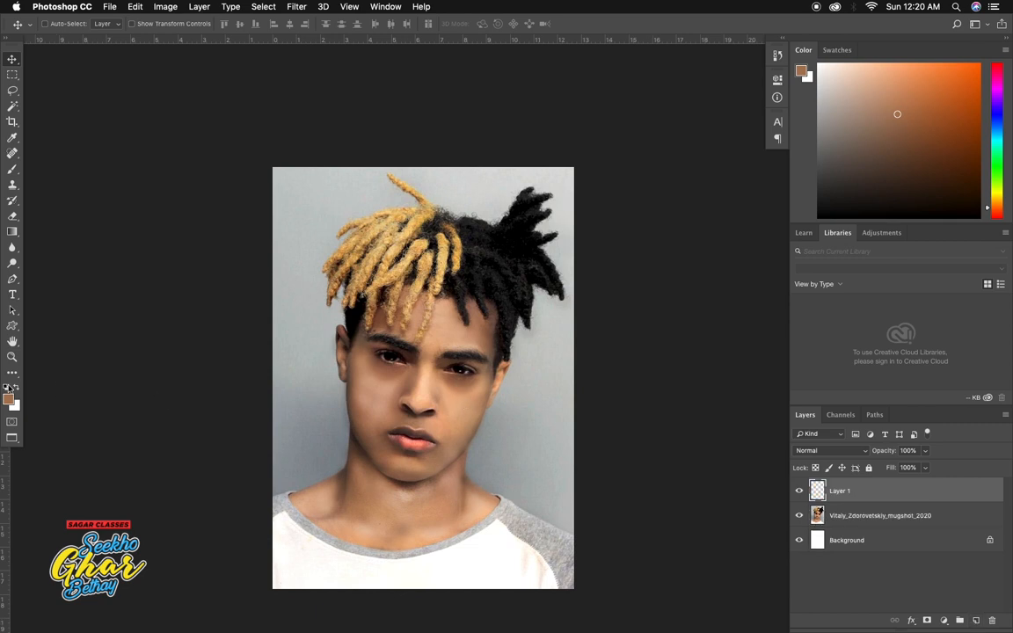
key("d")
key("alt+BackSpace")
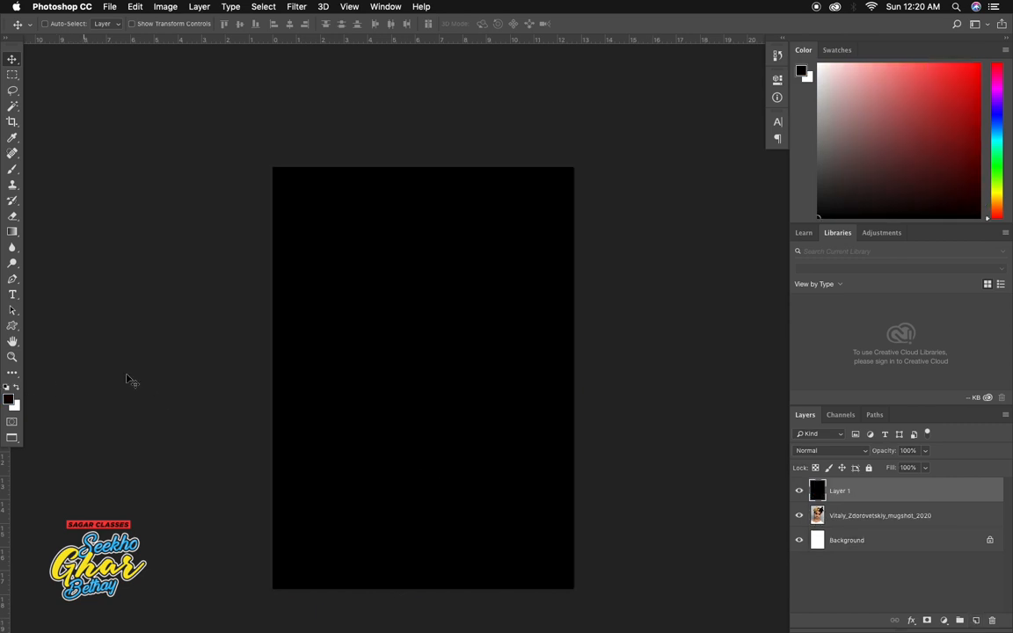
Set the Eraser to a Soft Round tip with 188 px size and 0% hardness
key("e")
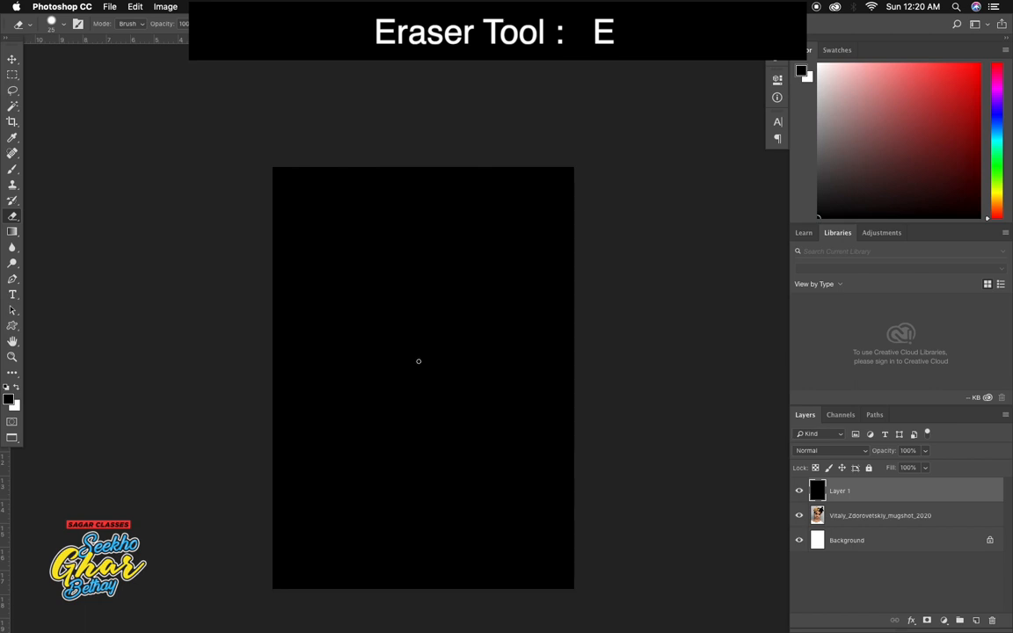
right_click(418, 361)
left_click_drag(540, 399, 470, 398)
left_click_drag(537, 371, 550, 370)
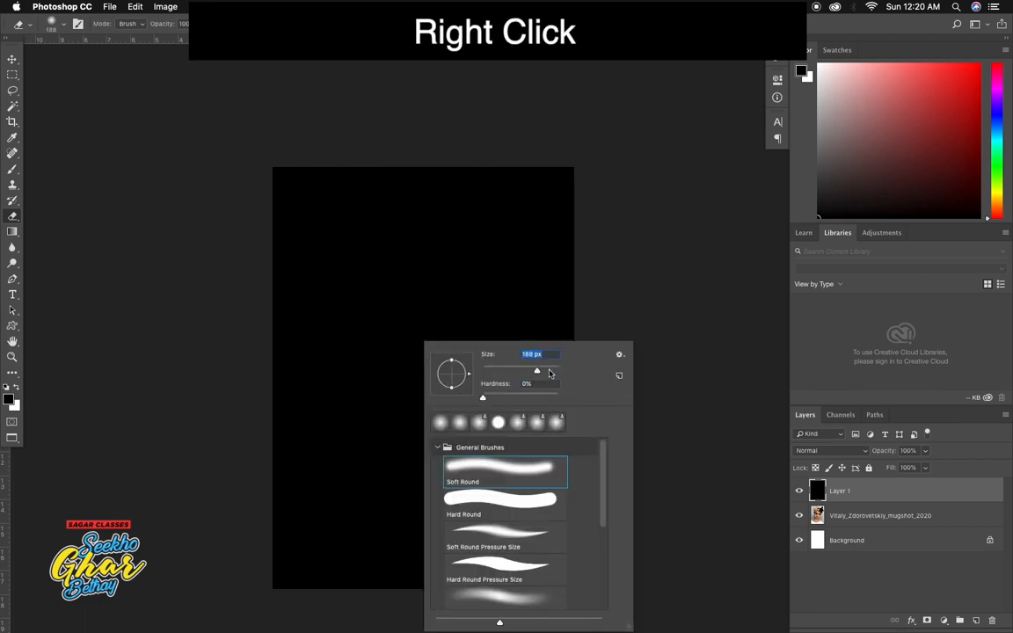
left_click(863, 504)
Enlarge the Eraser beyond 2100 px and erase the center of the black layer to reveal the portrait
key("bracketright")
key("bracketright")
key("bracketright")
key("bracketright")
key("bracketright")
key("bracketright")
key("bracketright")
key("bracketright")
key("bracketright")
key("bracketright")
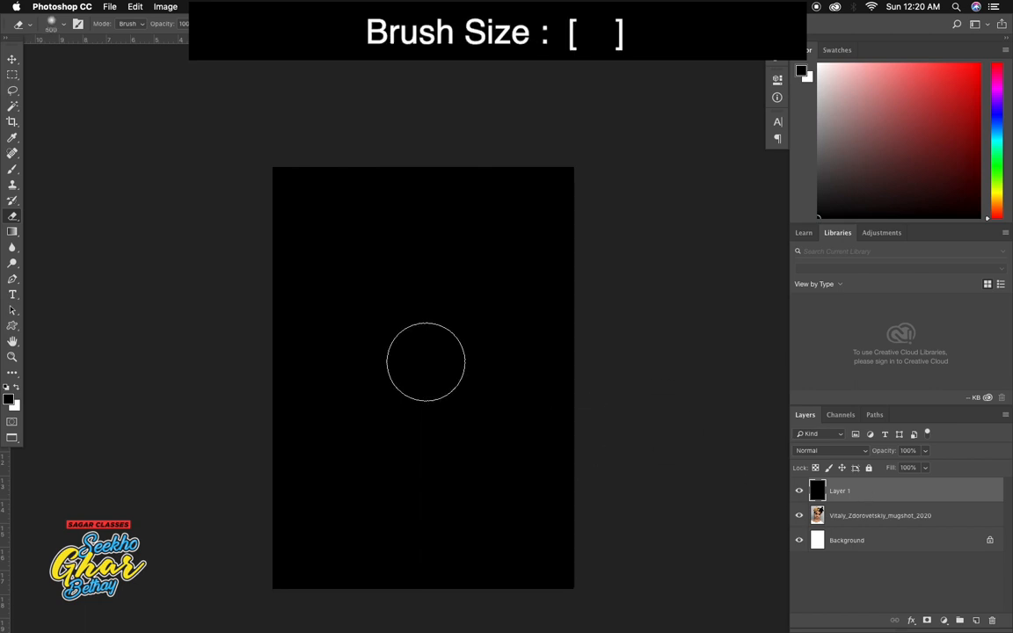
key("bracketright")
key("bracketright")
key("bracketright")
key("bracketright")
key("bracketright")
key("bracketright")
key("bracketright")
key("bracketright")
key("bracketright")
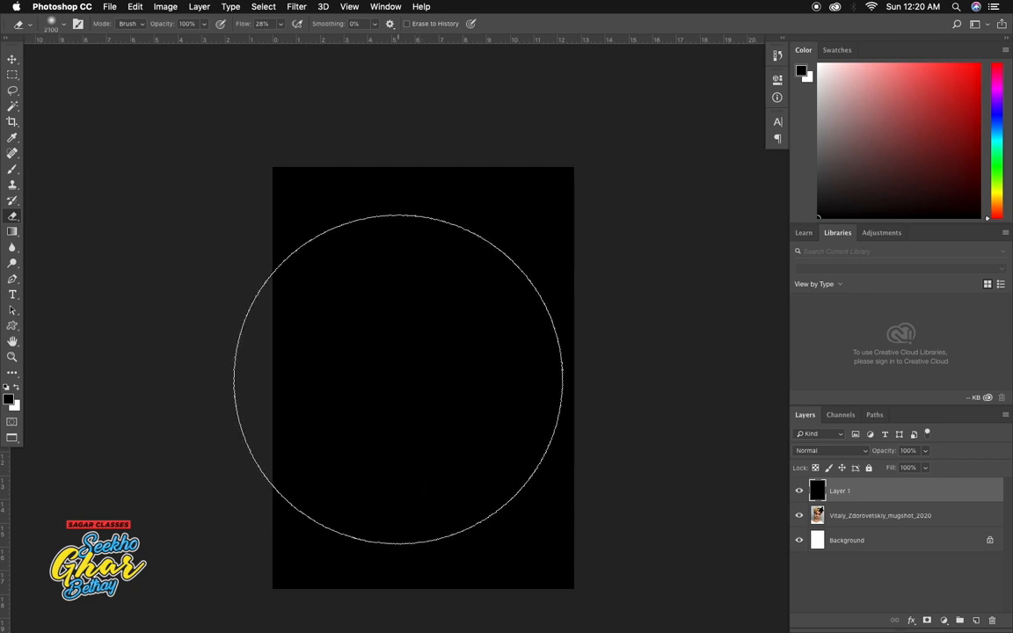
key("bracketright")
key("bracketright")
left_click(422, 373)
left_click(435, 324)
Erase more of the black layer over the hair and face with progressively smaller soft Eraser sizes
key("bracketleft")
key("bracketleft")
key("bracketleft")
key("bracketleft")
key("bracketleft")
key("bracketleft")
key("bracketleft")
left_click(436, 308)
key("bracketleft")
key("bracketleft")
left_click(432, 307)
key("bracketleft")
key("bracketleft")
key("bracketleft")
key("bracketleft")
key("bracketleft")
key("bracketleft")
key("bracketleft")
key("bracketleft")
left_click(408, 410)
Adjust the Eraser size and clear the black layer around the chin and neck
key("bracketleft")
key("bracketleft")
key("bracketleft")
key("bracketleft")
key("bracketleft")
key("bracketright")
key("bracketright")
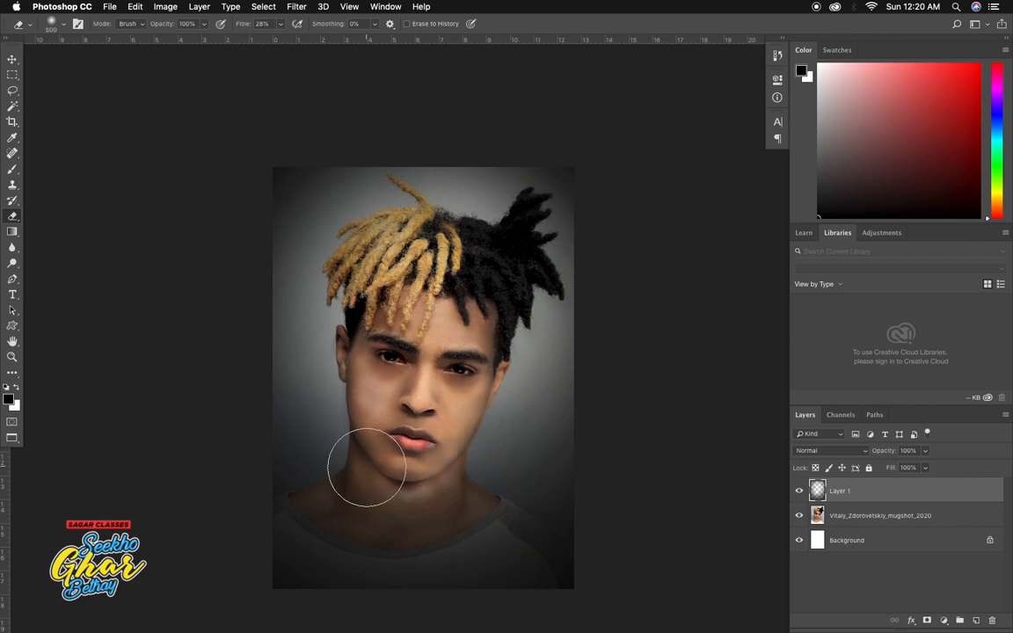
key("bracketright")
key("bracketright")
key("bracketright")
key("bracketright")
key("bracketright")
left_click(369, 472)
left_click(411, 473)
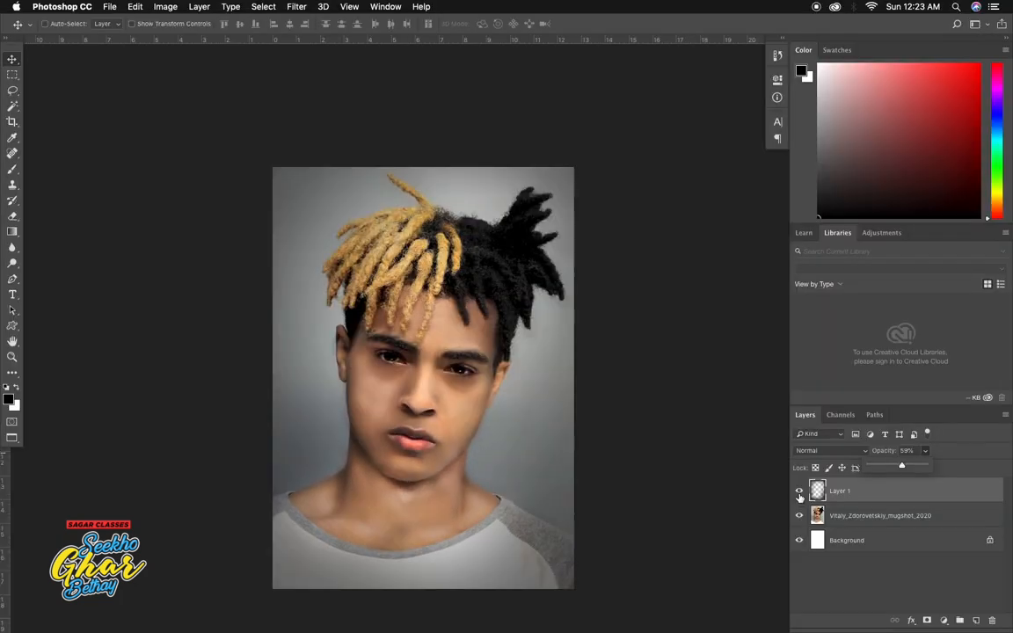
Compare the portrait with and without the black vignette layer by toggling Layer 1's visibility
left_click(799, 492)
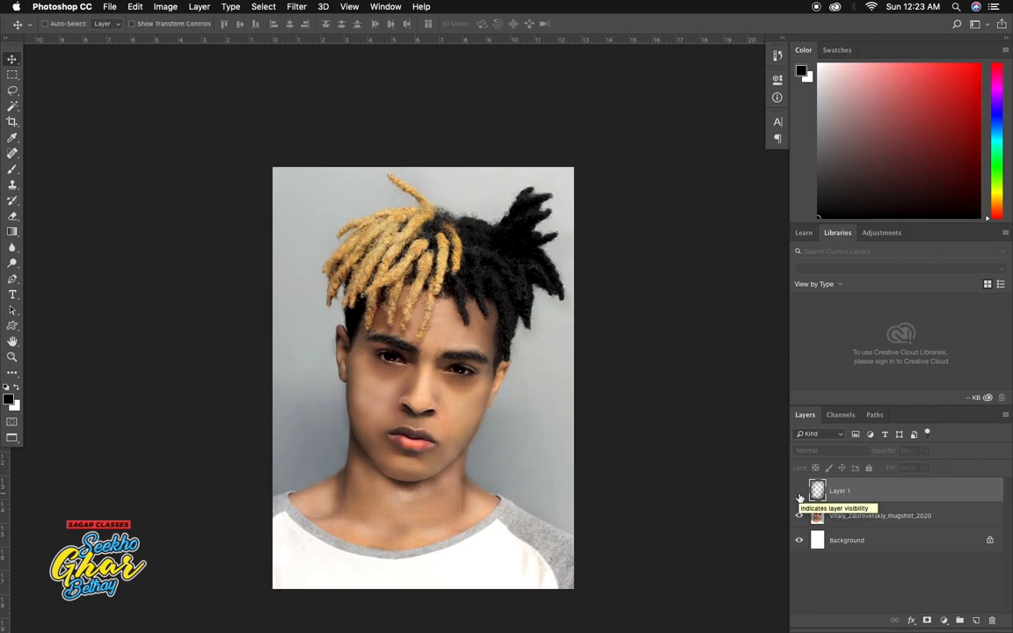
left_click(799, 492)
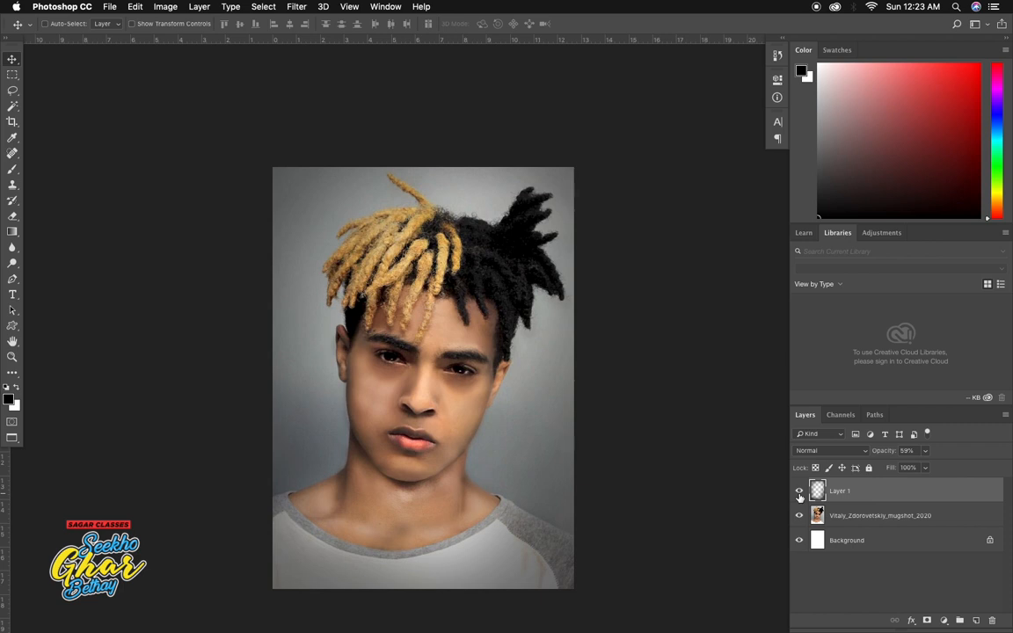
left_click(799, 493)
left_click(799, 492)
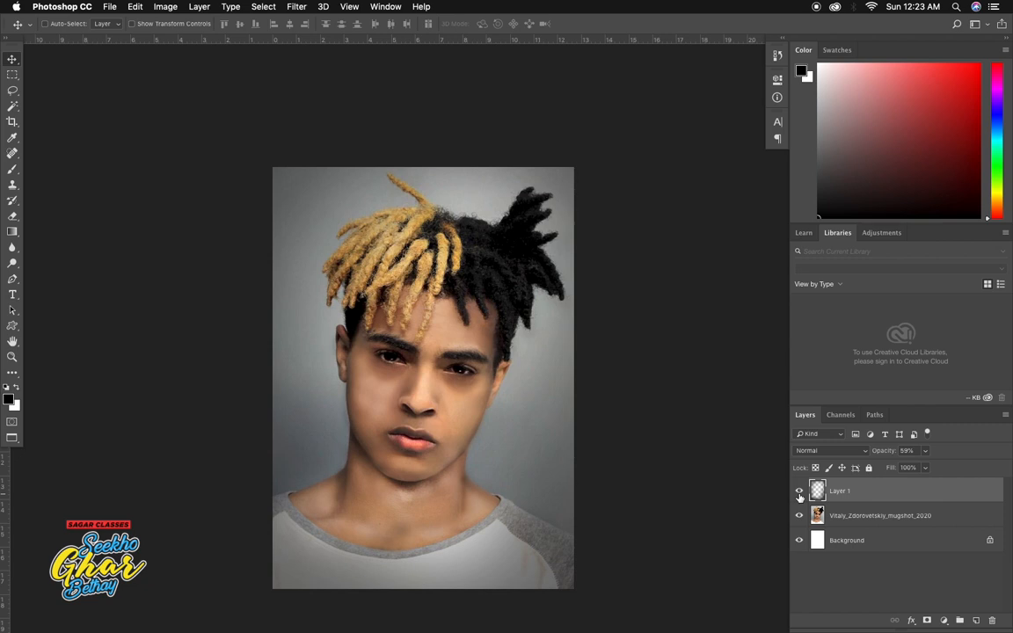